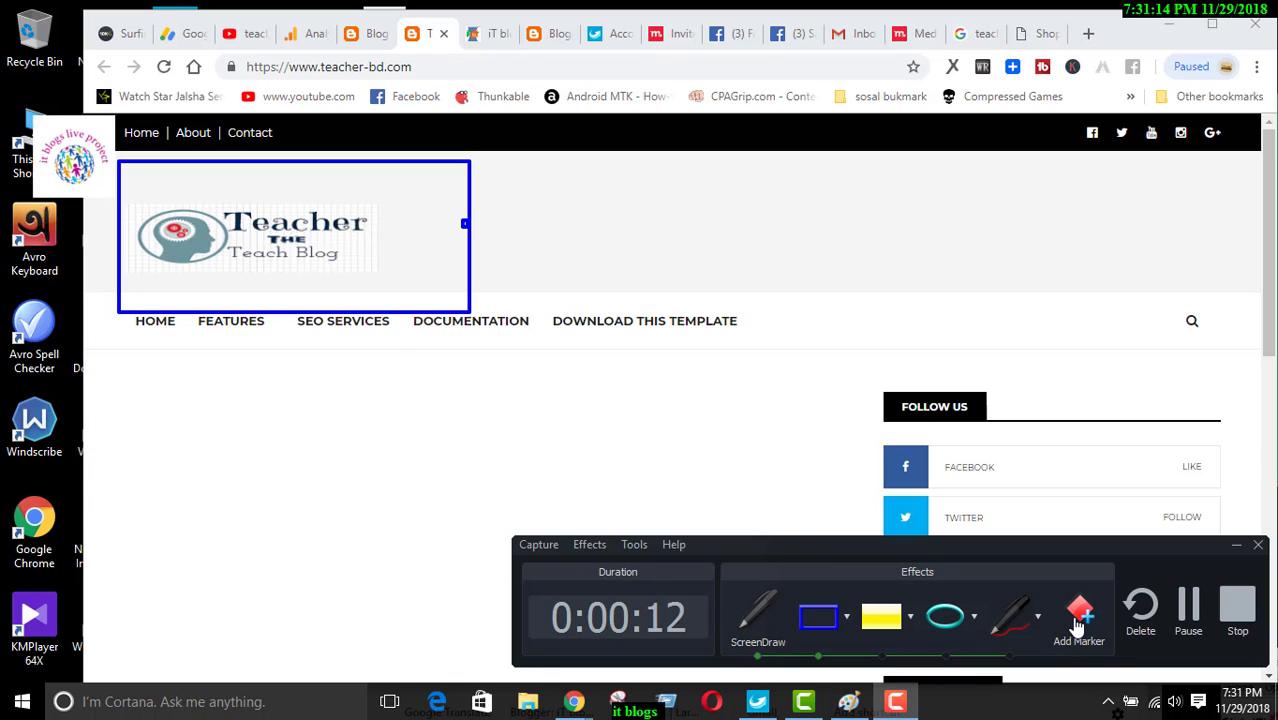
Clear the screen annotation, open a new browser window and minimize the one showing the teacher-bd.com blog.
{"action": "left_click", "coordinate": [758, 614]}
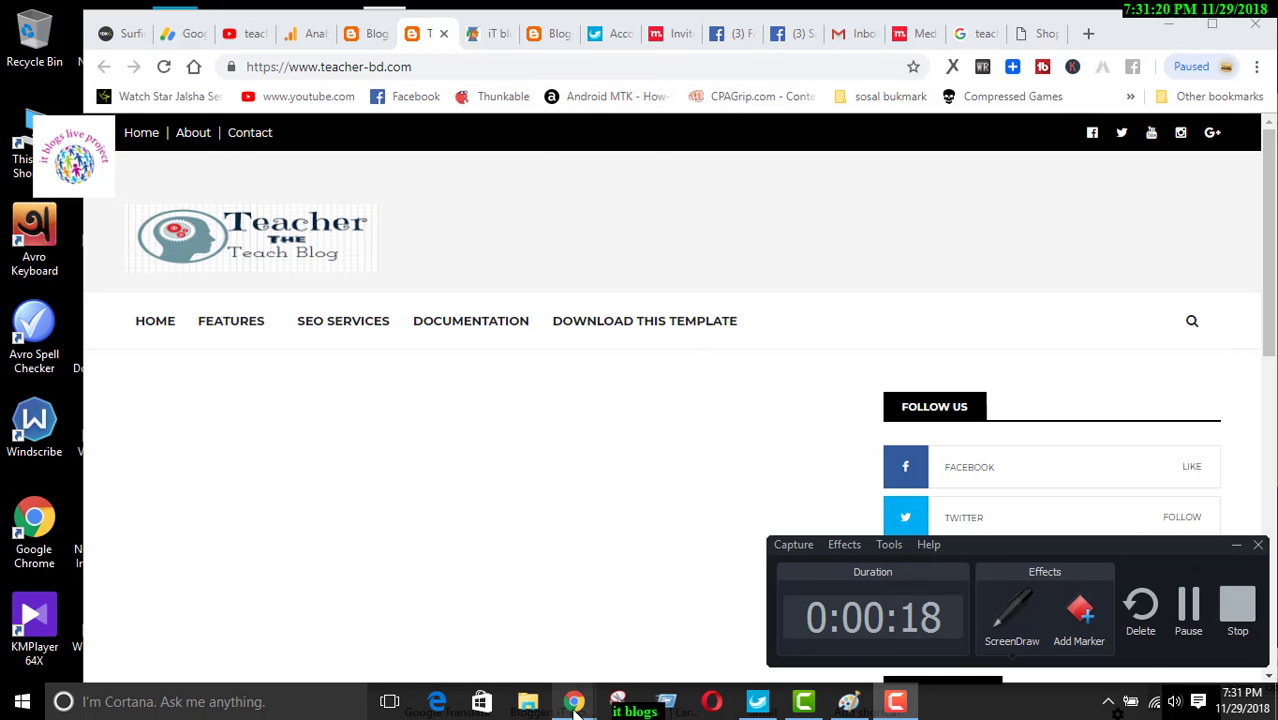
{"action": "mouse_move", "coordinate": [573, 701]}
{"action": "left_click", "coordinate": [648, 608]}
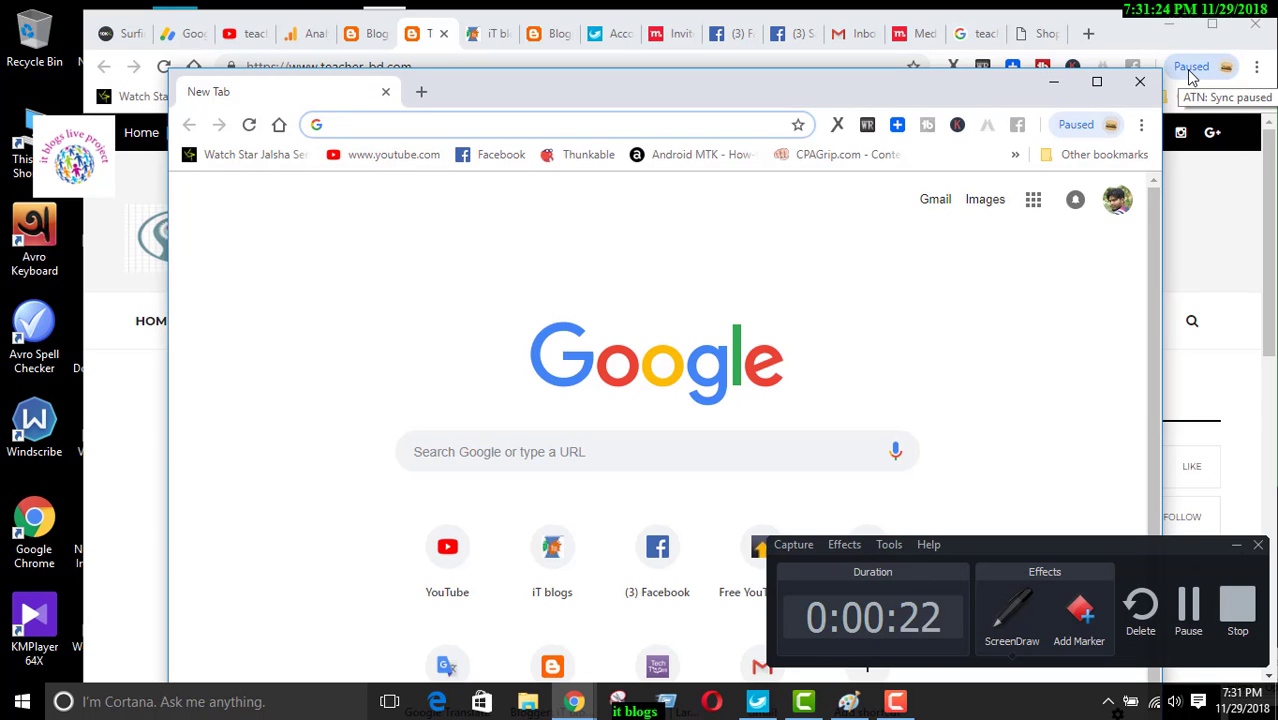
{"action": "left_click", "coordinate": [1170, 34]}
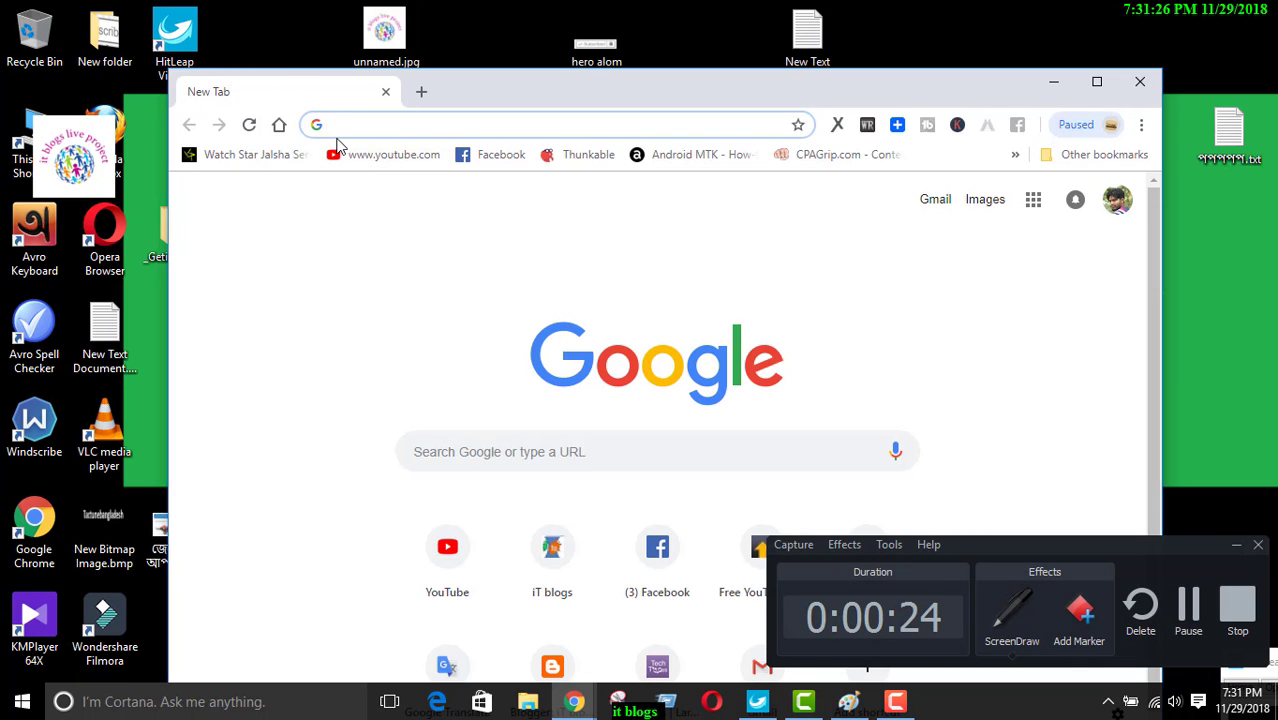
Search Google for "logo maker" and open the LogoMaker.com result.
{"action": "type", "text": "lo"}
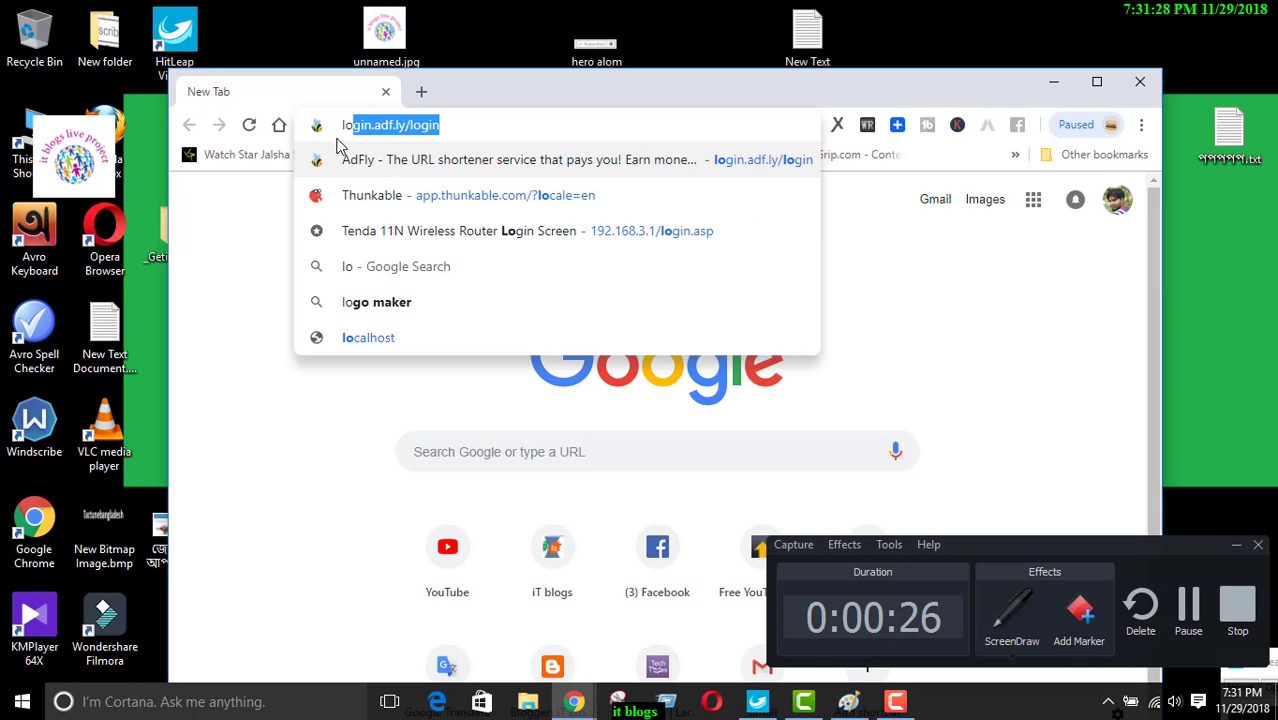
{"action": "type", "text": "go"}
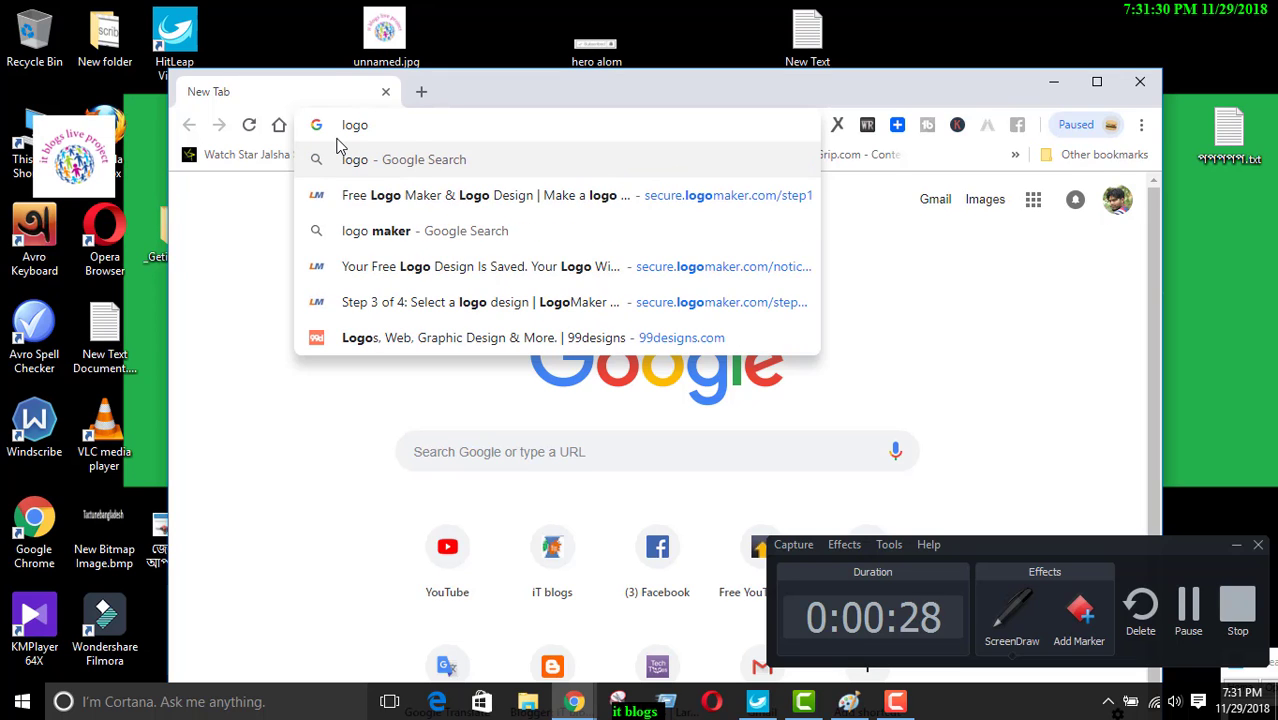
{"action": "left_click", "coordinate": [376, 231]}
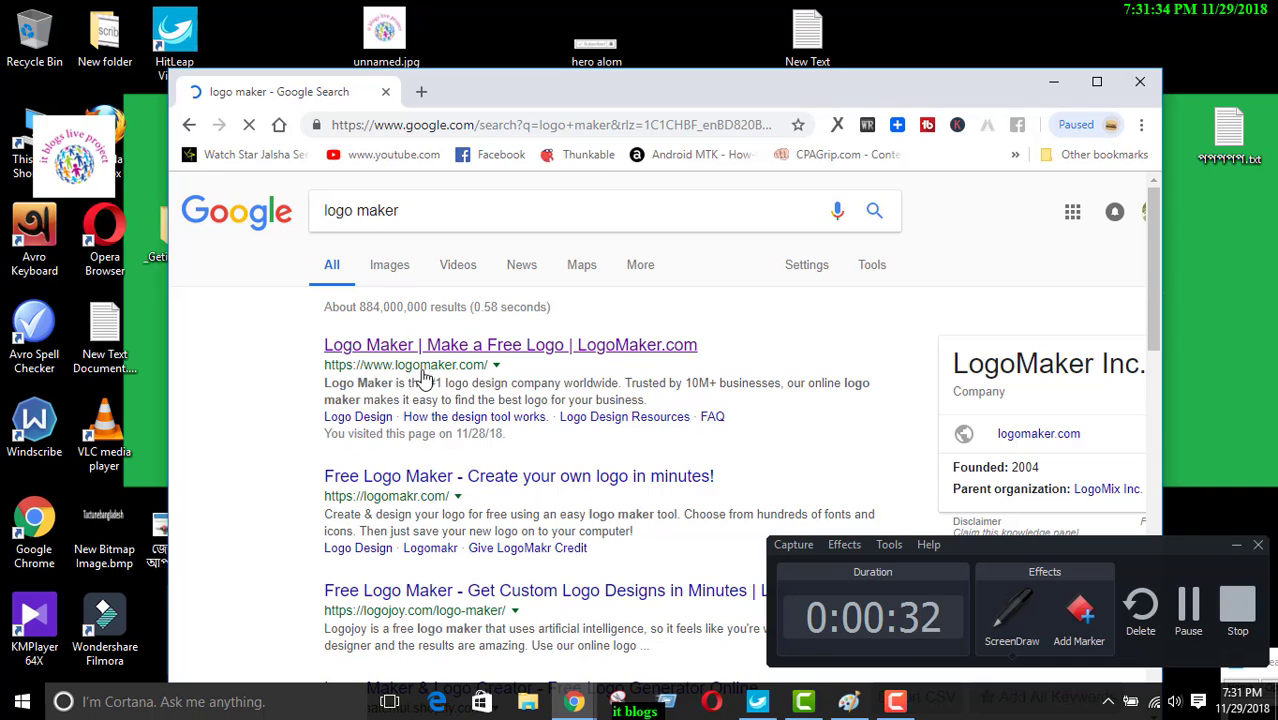
{"action": "left_click", "coordinate": [429, 346]}
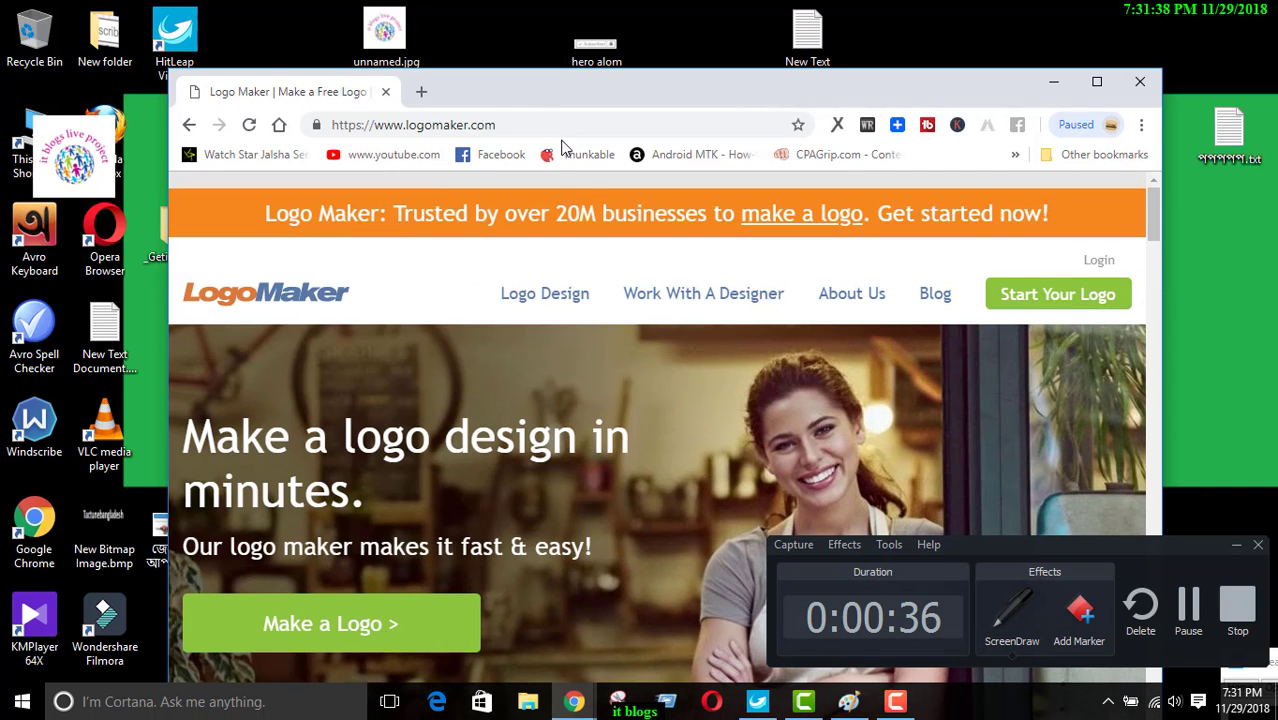
Minimize the screen recorder and start making a logo from the LogoMaker home page.
{"action": "left_click", "coordinate": [1238, 547]}
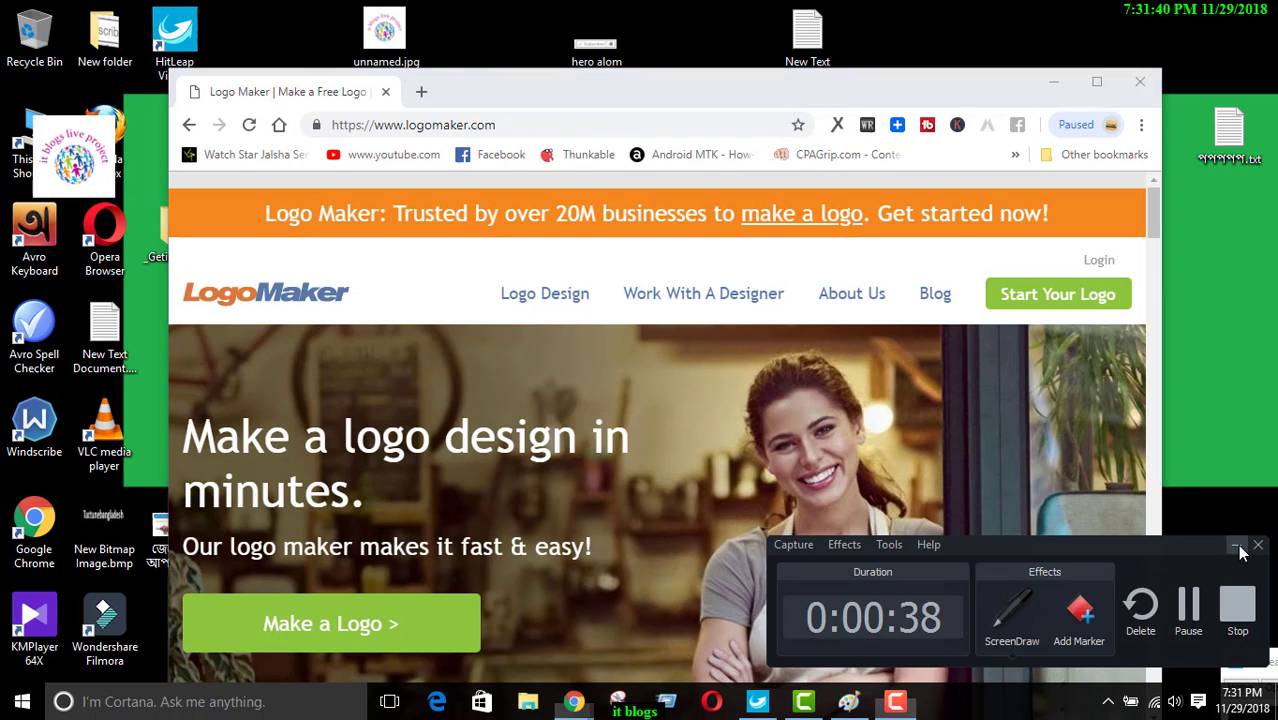
{"action": "scroll", "coordinate": [827, 294], "scroll_direction": "down", "scroll_amount": 3}
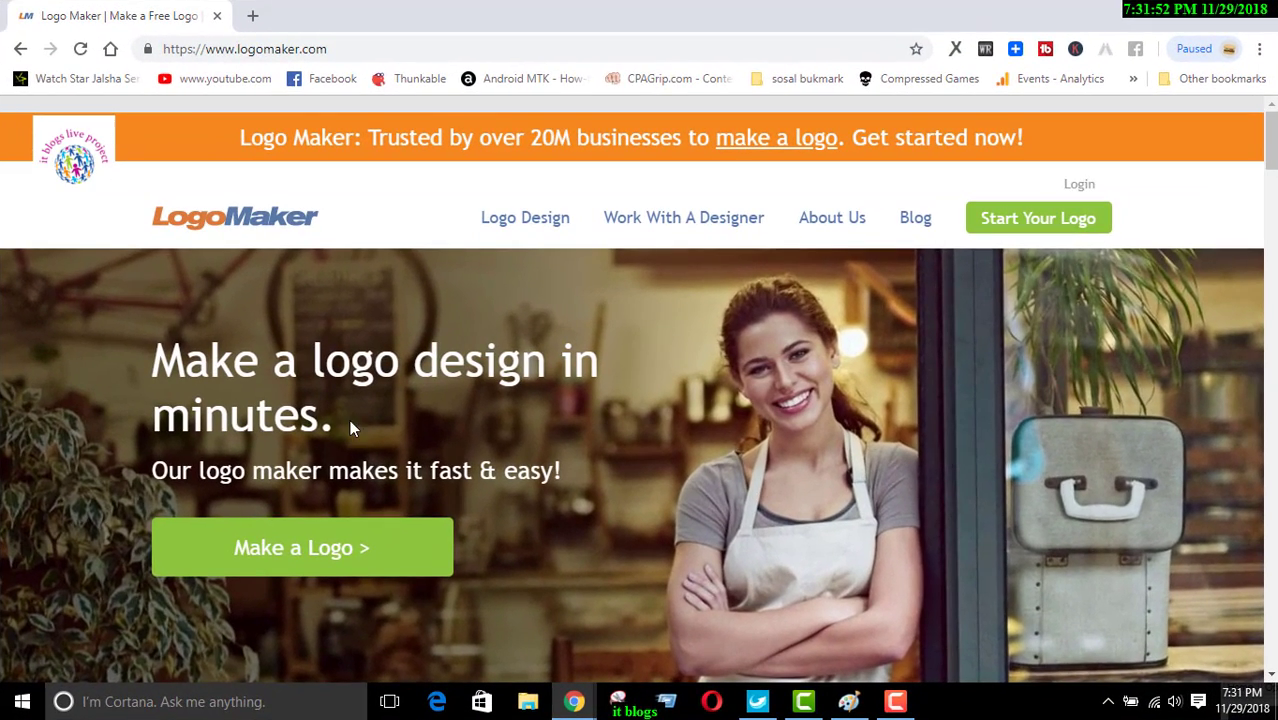
{"action": "left_click", "coordinate": [247, 560]}
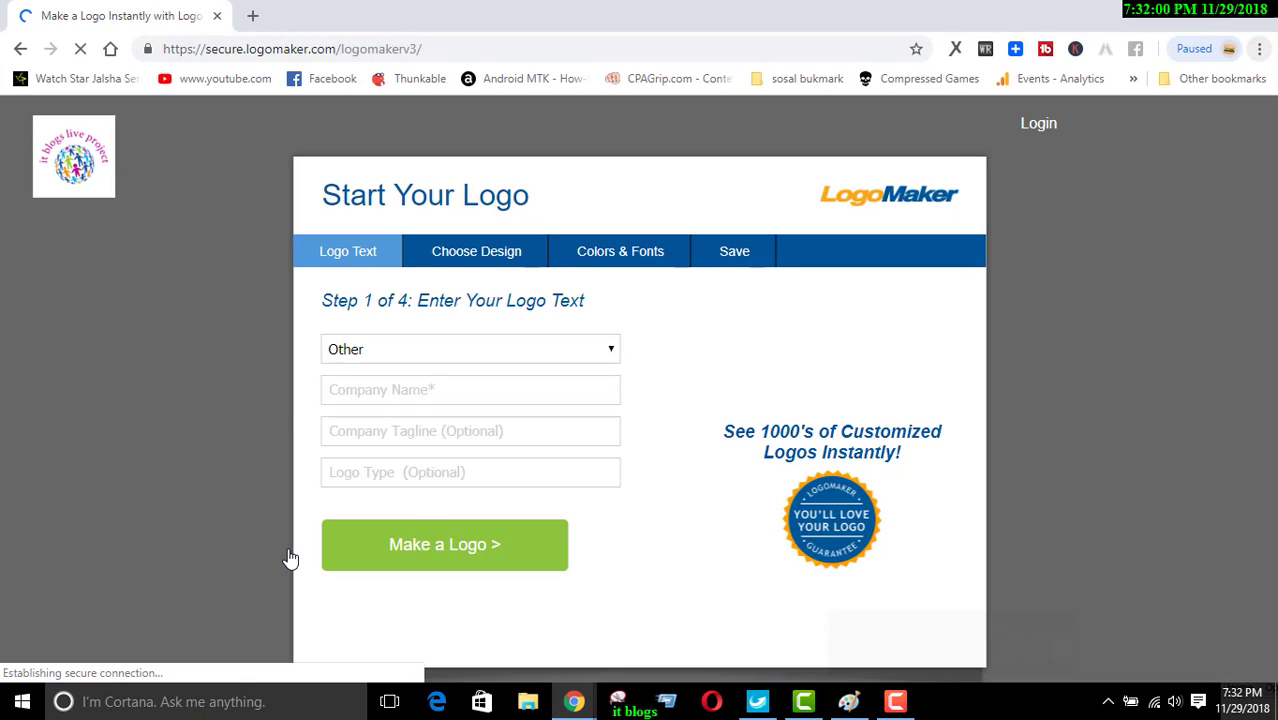
Set the industry to Information Technology & Science, enter Teacher as the company name and submit the logo text.
{"action": "left_click", "coordinate": [362, 356]}
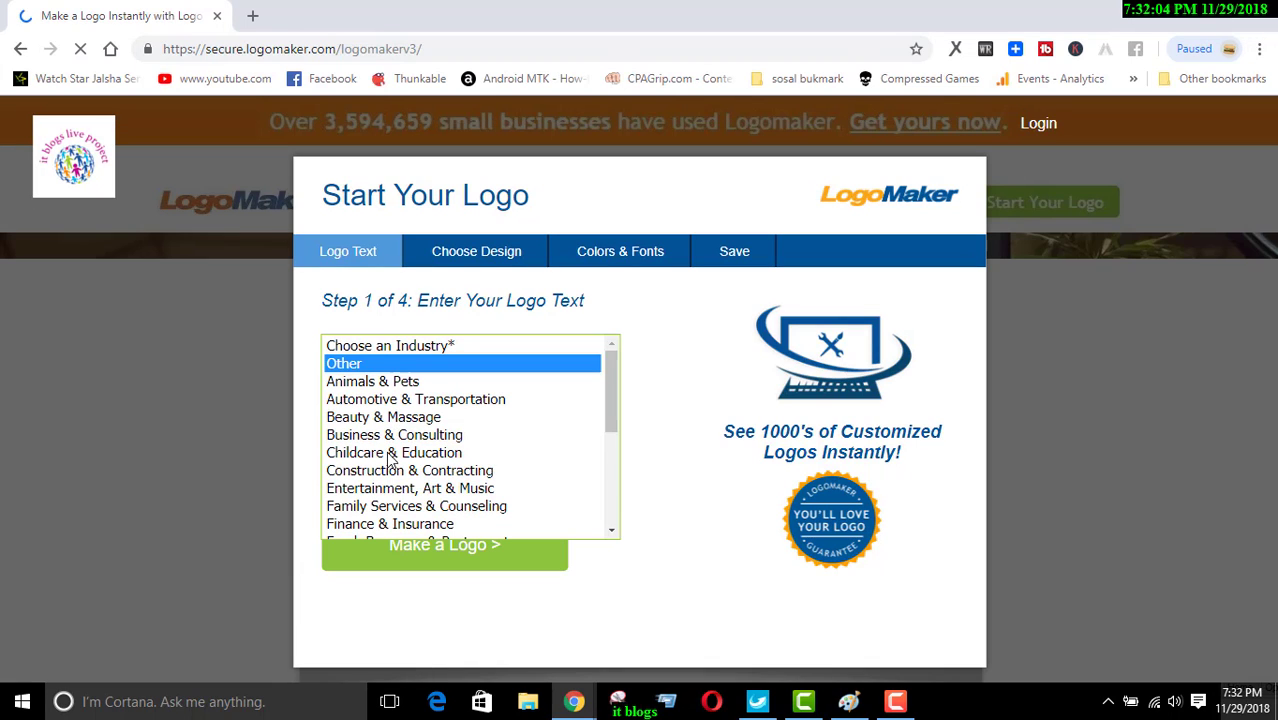
{"action": "scroll", "coordinate": [390, 455], "scroll_direction": "down", "scroll_amount": 2}
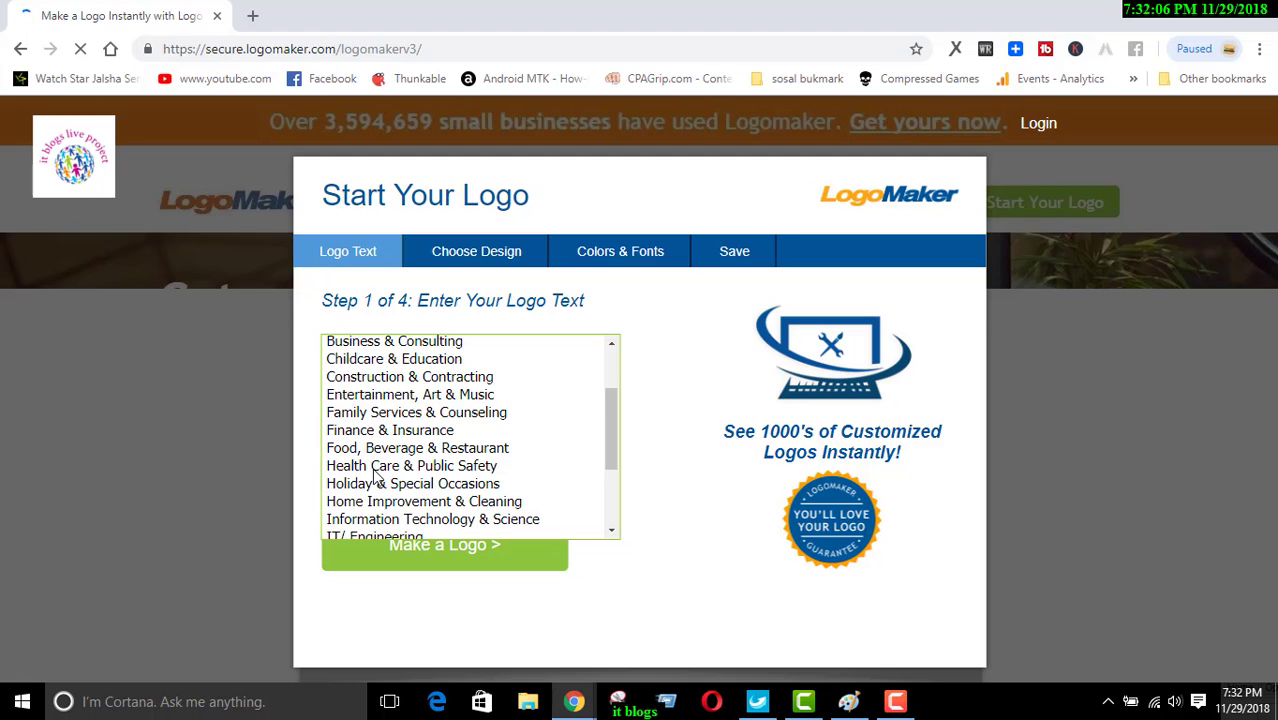
{"action": "left_click", "coordinate": [374, 348]}
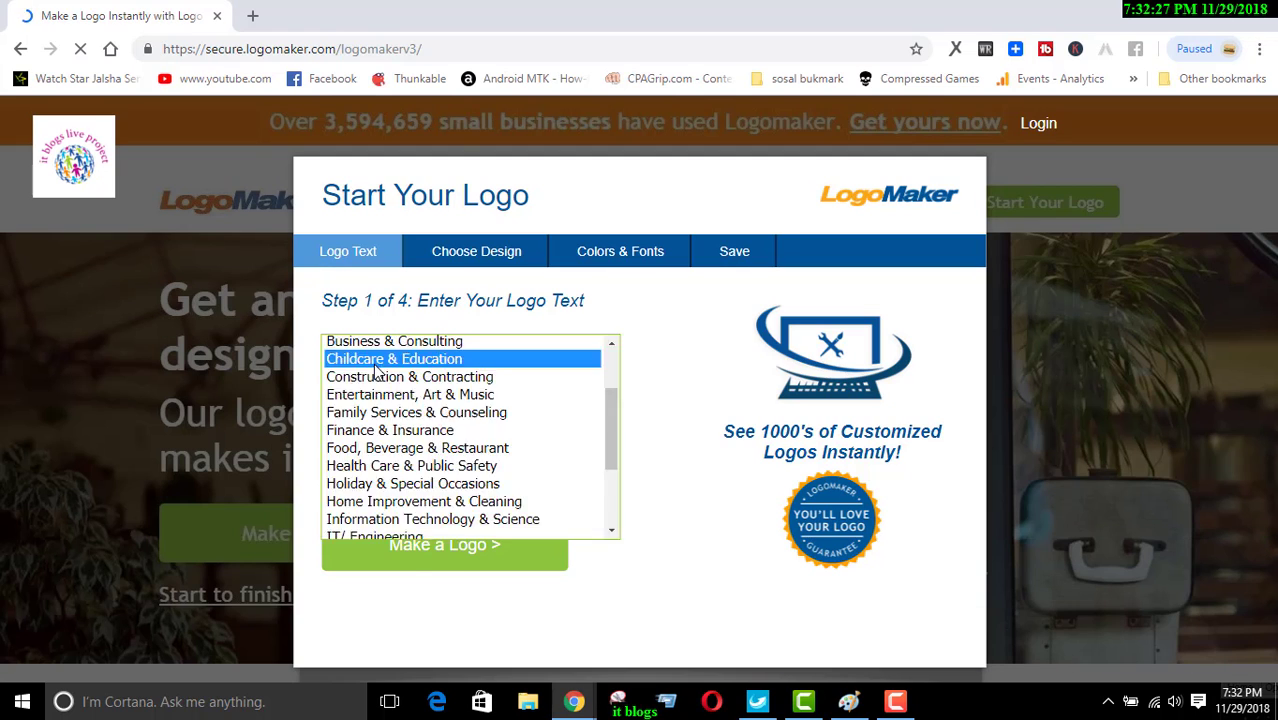
{"action": "left_click", "coordinate": [376, 366]}
{"action": "left_click", "coordinate": [373, 358]}
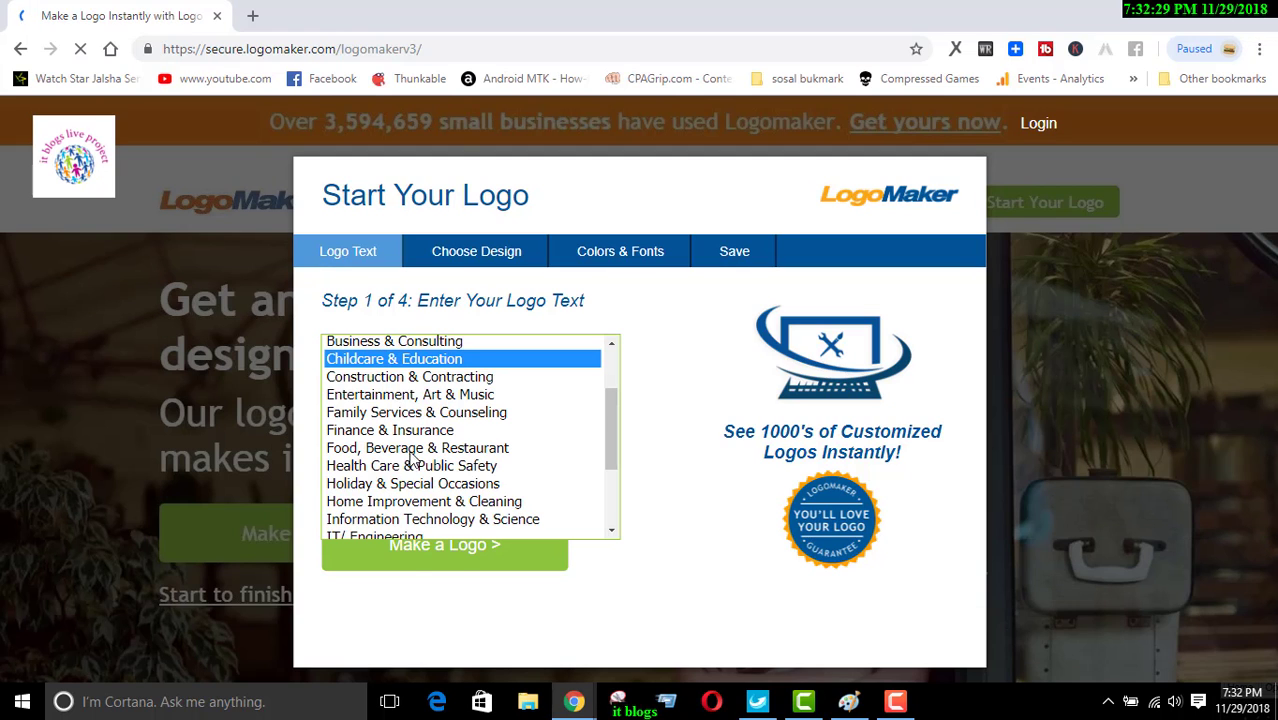
{"action": "scroll", "coordinate": [477, 430], "scroll_direction": "down", "scroll_amount": 2}
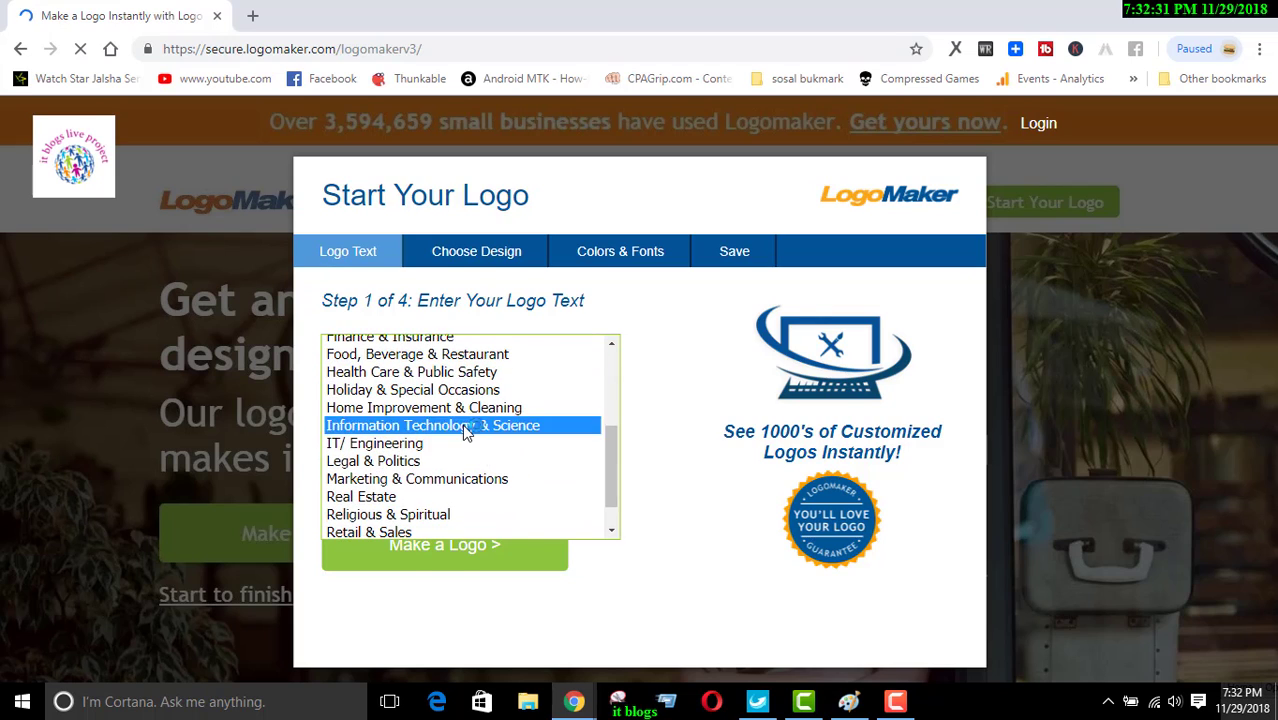
{"action": "left_click", "coordinate": [466, 428]}
{"action": "left_click", "coordinate": [385, 391]}
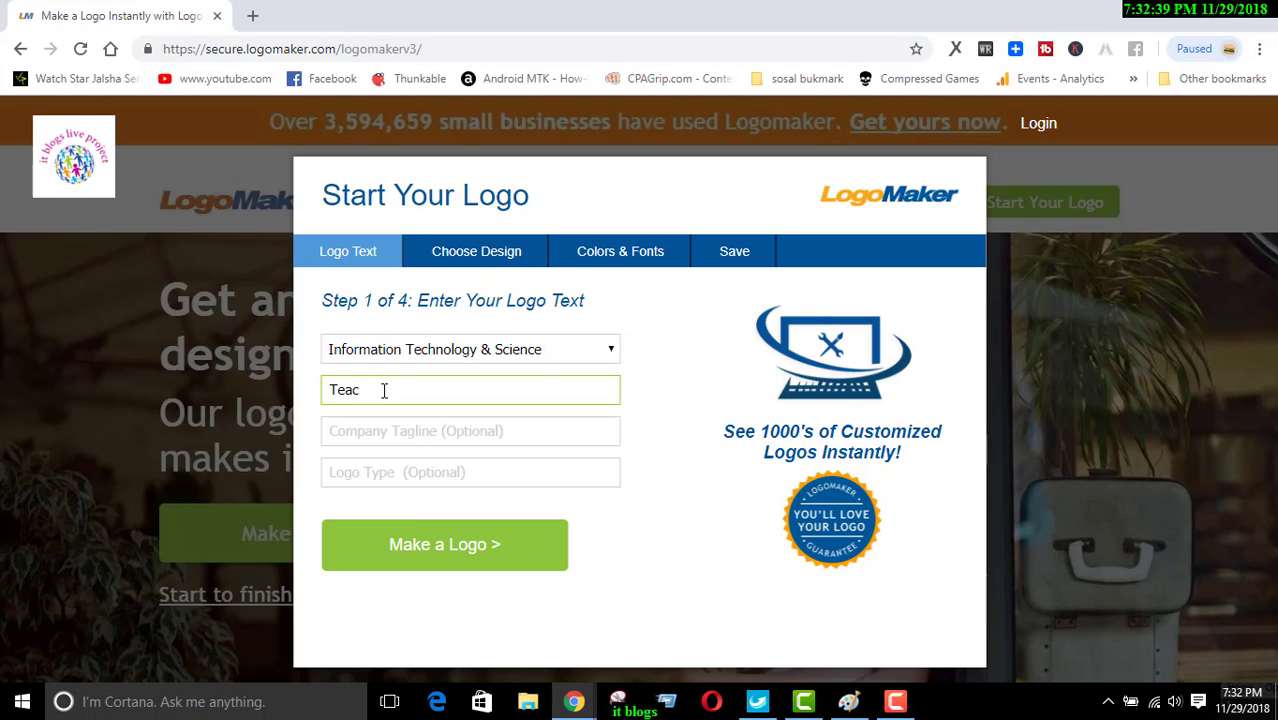
{"action": "left_click", "coordinate": [433, 560]}
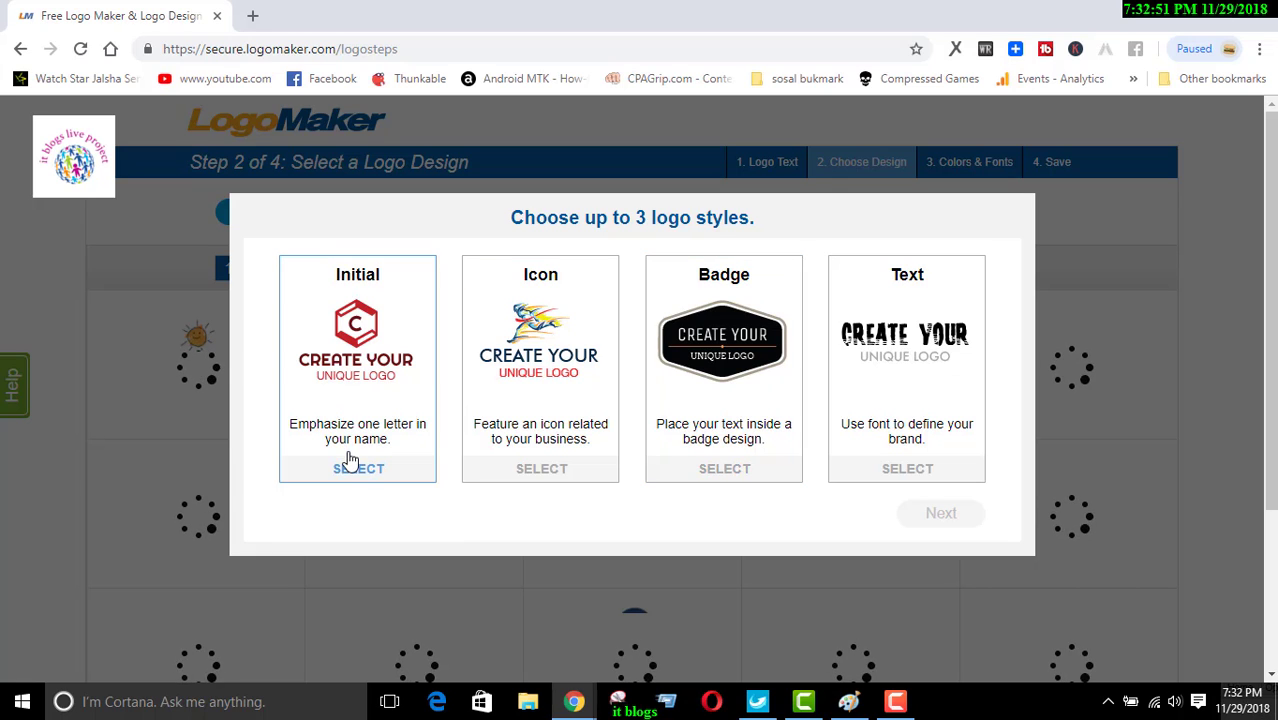
Choose the Initial, Icon, Badge and Text logo styles and continue to the fonts.
{"action": "left_click", "coordinate": [357, 472]}
{"action": "left_click", "coordinate": [545, 473]}
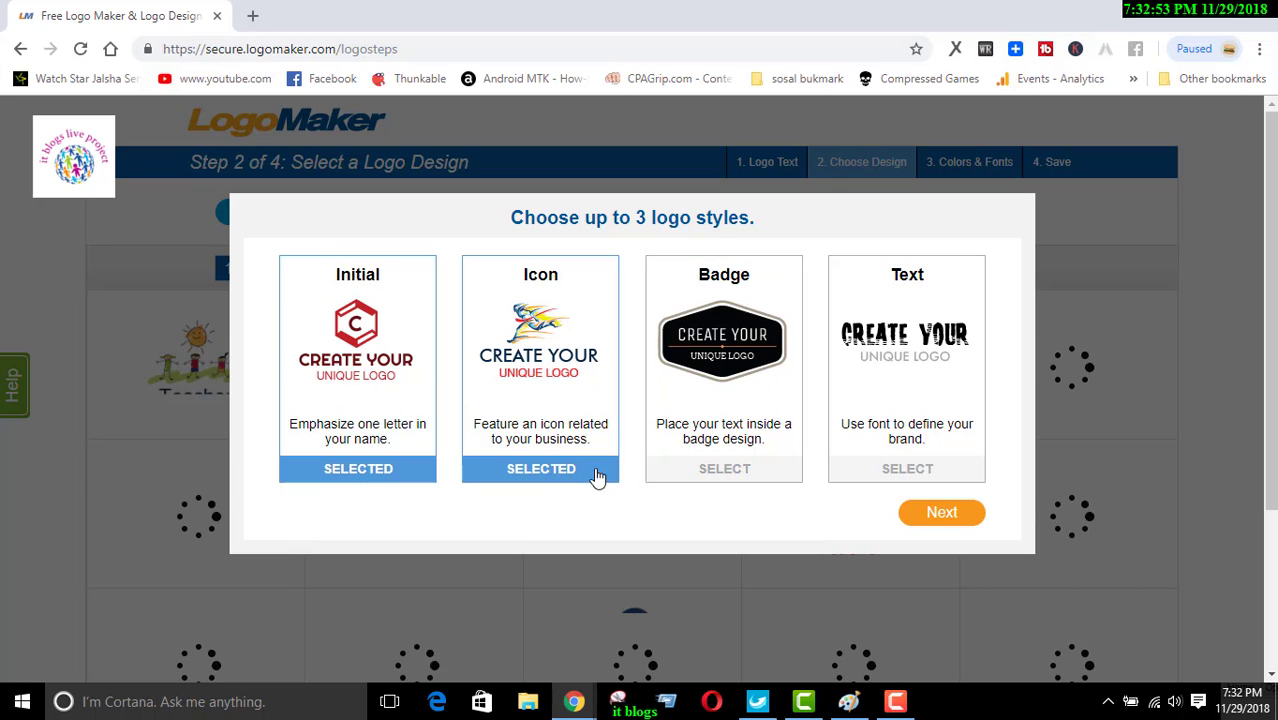
{"action": "left_click", "coordinate": [712, 474]}
{"action": "left_click", "coordinate": [906, 474]}
{"action": "left_click", "coordinate": [935, 513]}
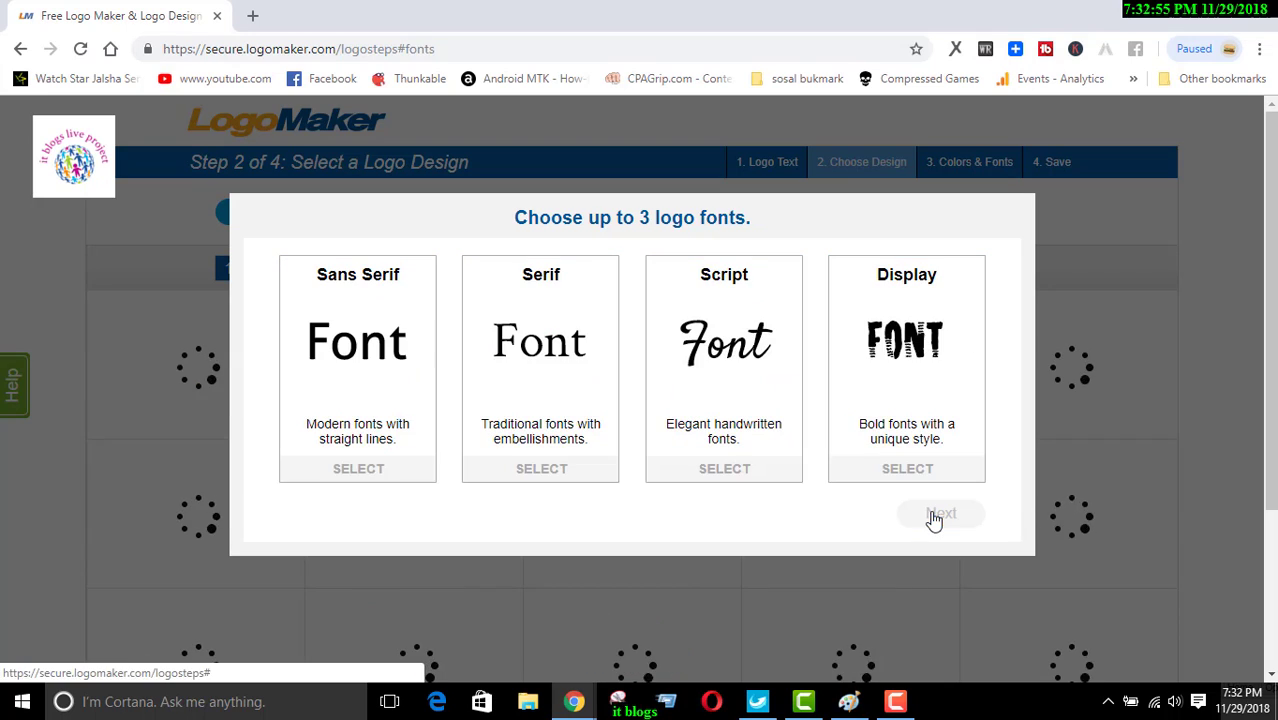
Choose the Sans Serif, Serif, Script and Display logo fonts and continue to the layouts.
{"action": "left_click", "coordinate": [337, 476]}
{"action": "left_click", "coordinate": [540, 478]}
{"action": "left_click", "coordinate": [702, 476]}
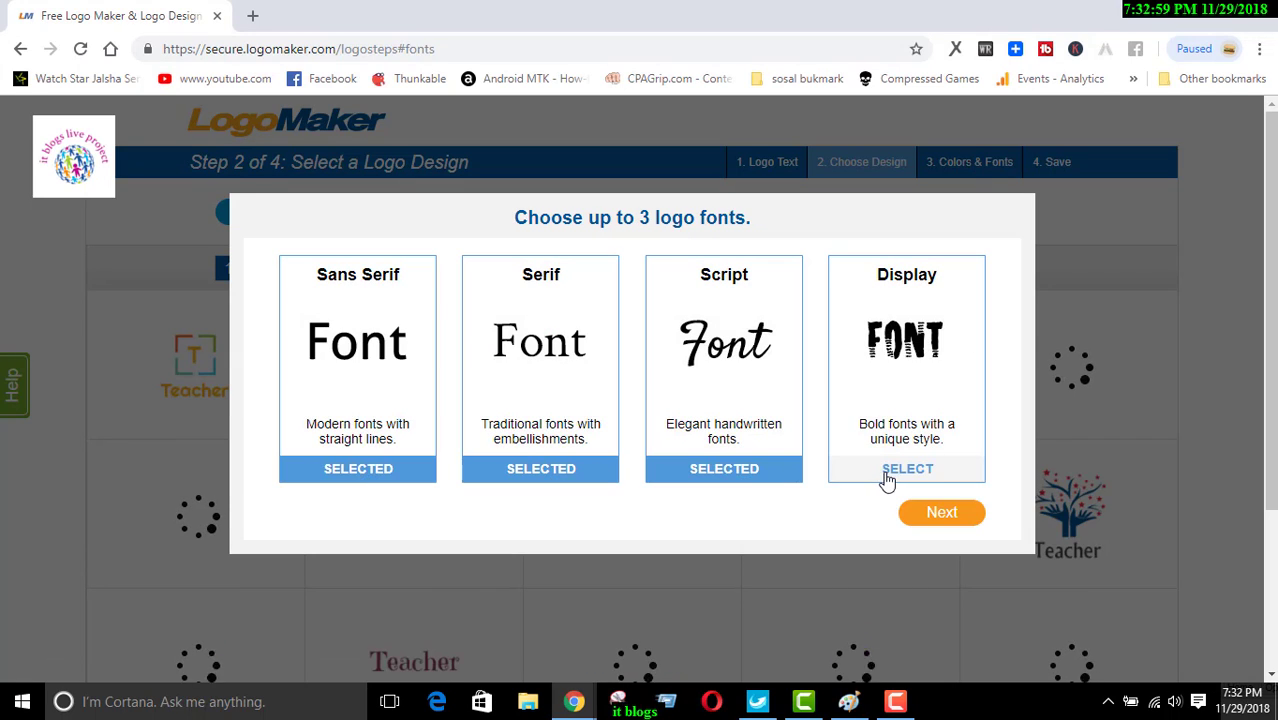
{"action": "left_click", "coordinate": [890, 474]}
{"action": "left_click", "coordinate": [940, 514]}
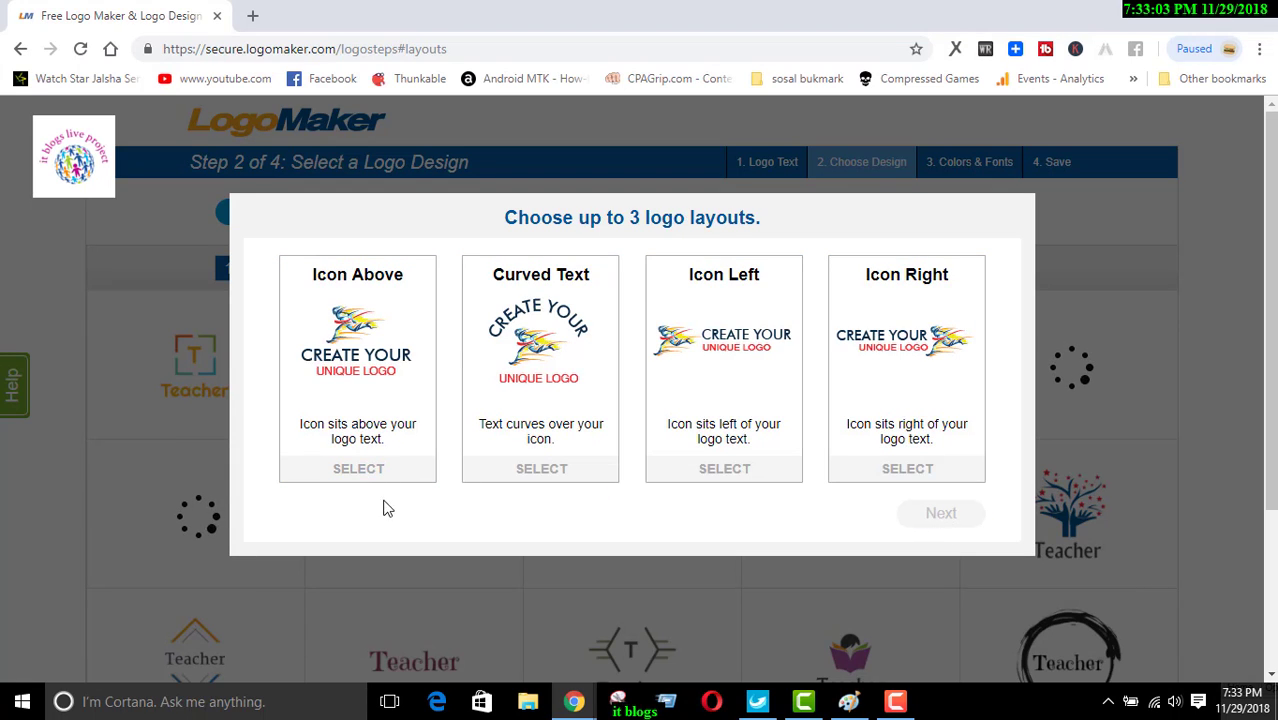
Choose the Icon Above, Curved Text, Icon Left and Icon Right layouts and continue to the logo designs.
{"action": "left_click", "coordinate": [357, 476]}
{"action": "left_click", "coordinate": [536, 476]}
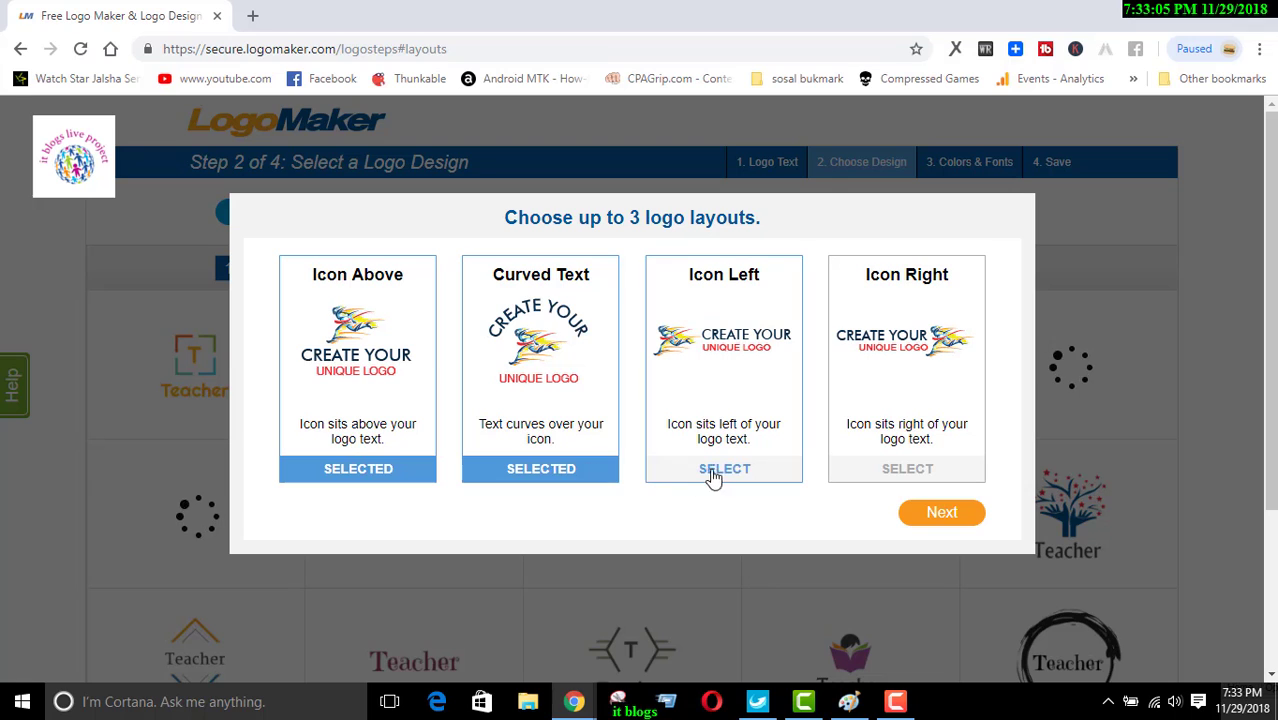
{"action": "left_click", "coordinate": [713, 476]}
{"action": "left_click", "coordinate": [902, 478]}
{"action": "left_click", "coordinate": [942, 515]}
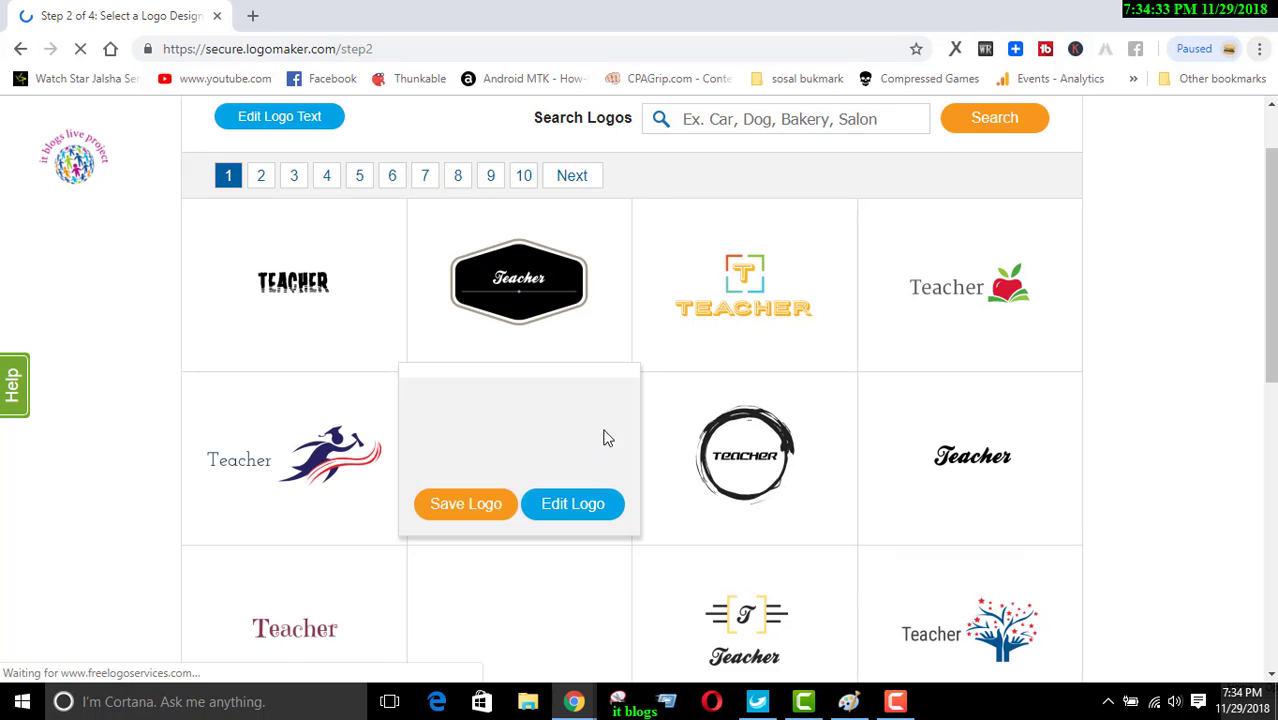
Examine the generated Teacher logo designs on the first page.
{"action": "scroll", "coordinate": [500, 335], "scroll_direction": "down", "scroll_amount": 3}
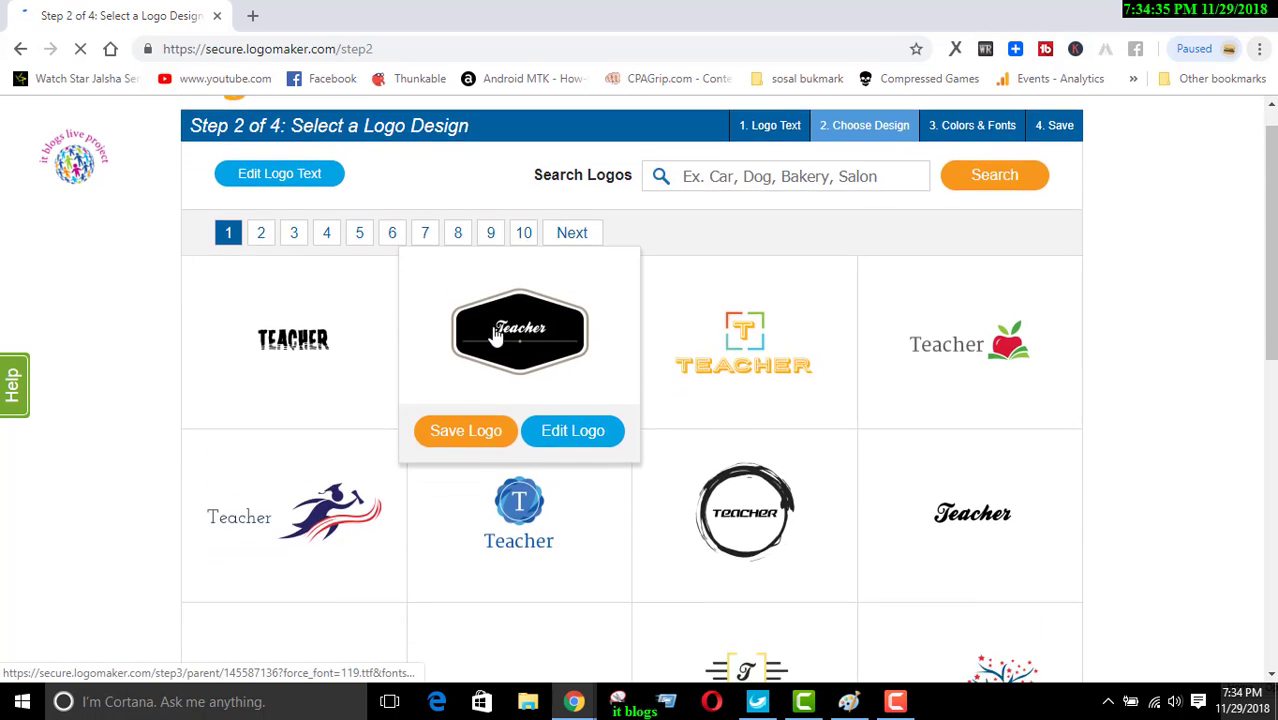
{"action": "scroll", "coordinate": [510, 333], "scroll_direction": "down", "scroll_amount": 5}
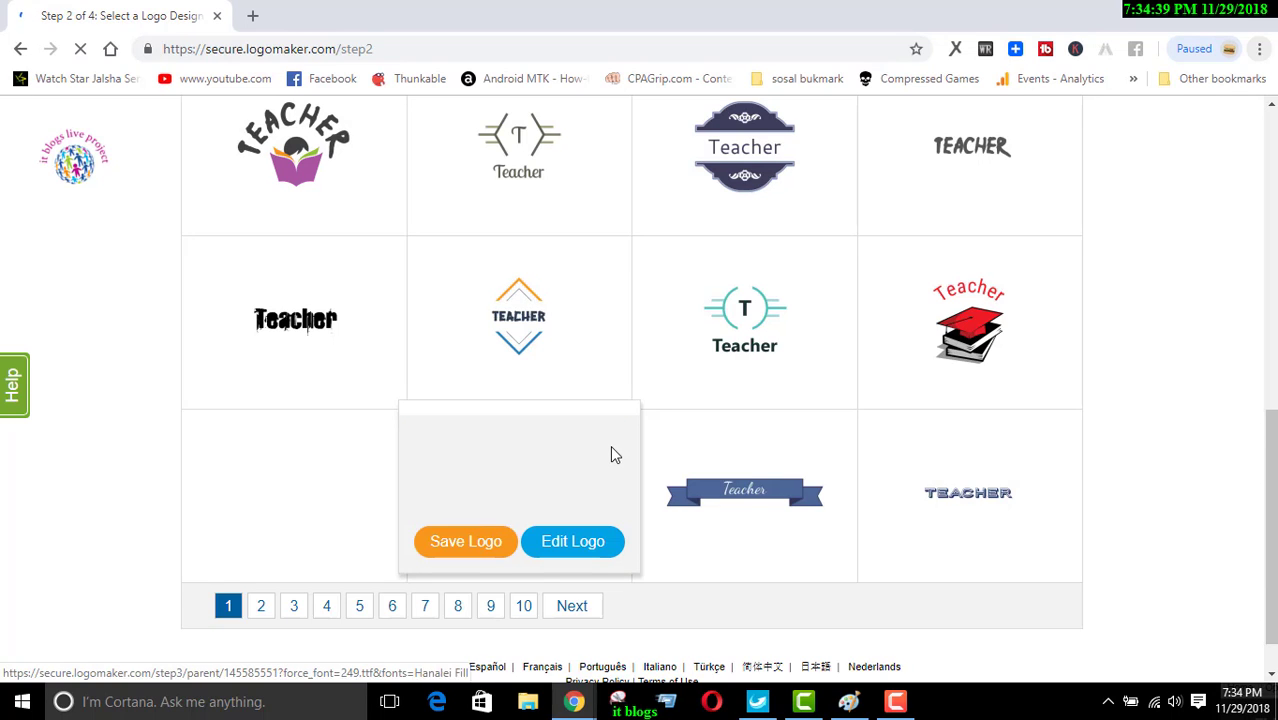
{"action": "scroll", "coordinate": [610, 445], "scroll_direction": "down", "scroll_amount": 1}
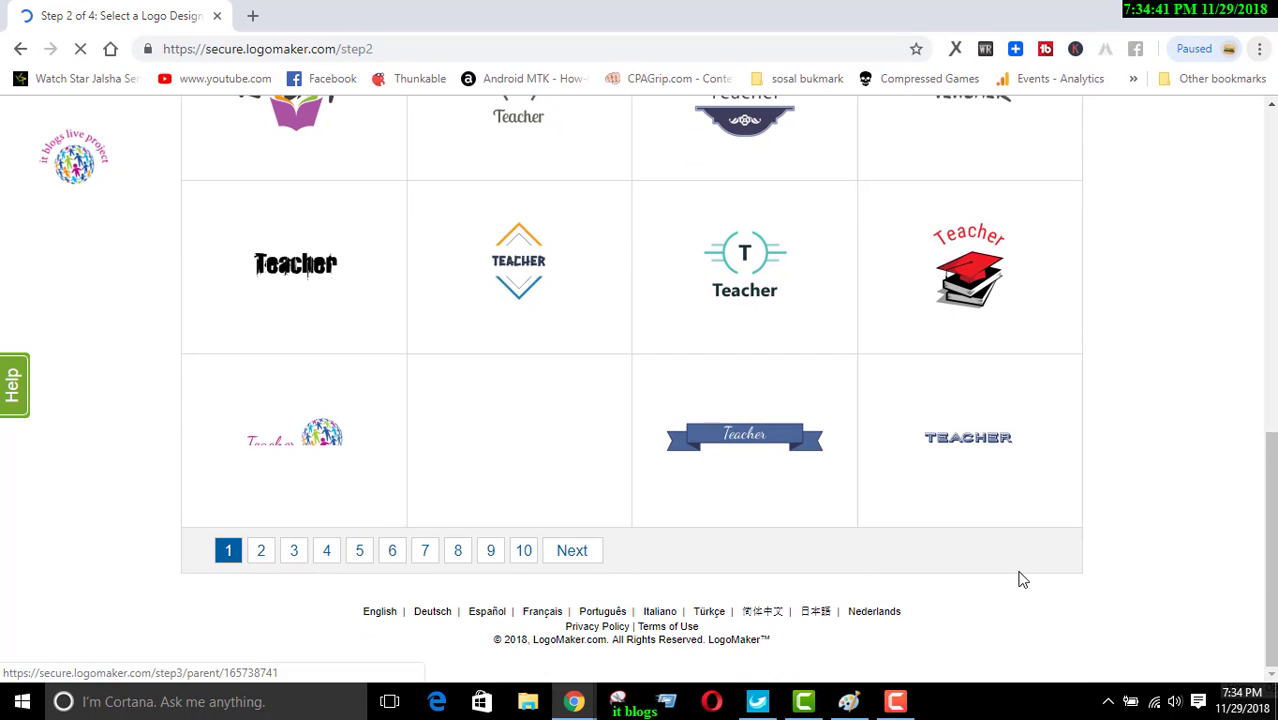
{"action": "scroll", "coordinate": [887, 569], "scroll_direction": "up", "scroll_amount": 5}
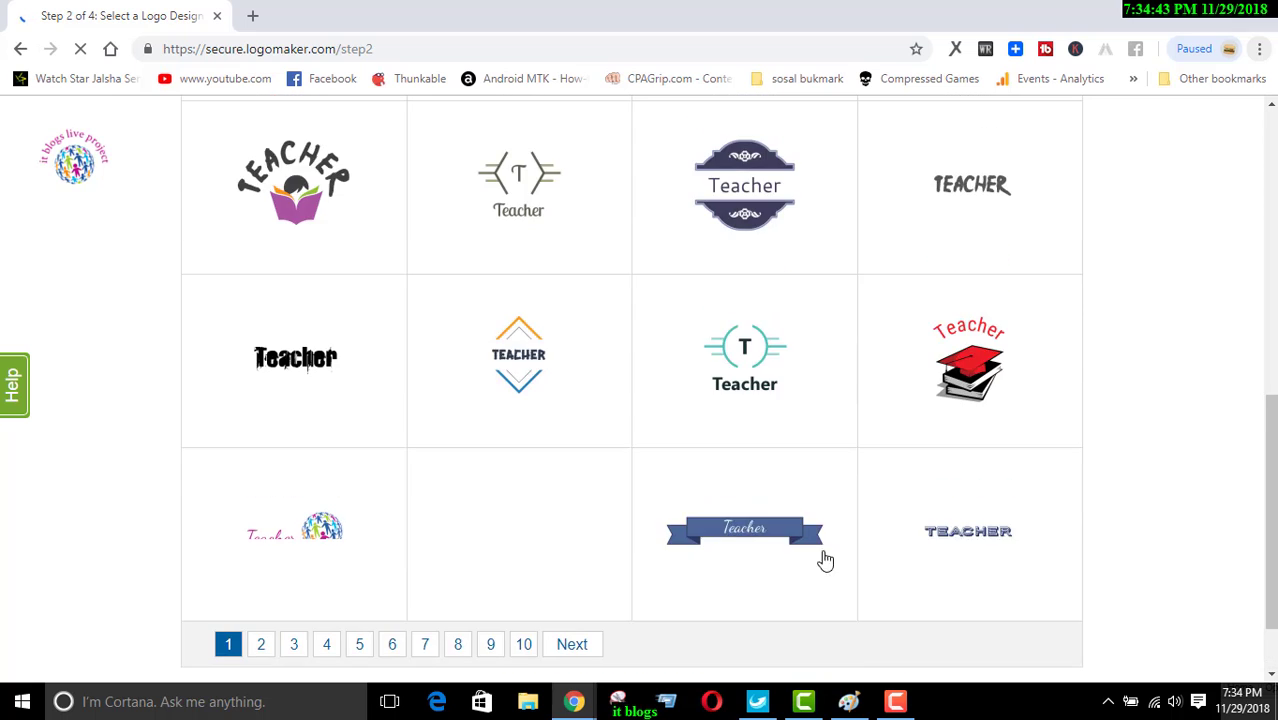
{"action": "scroll", "coordinate": [1157, 468], "scroll_direction": "up", "scroll_amount": 3}
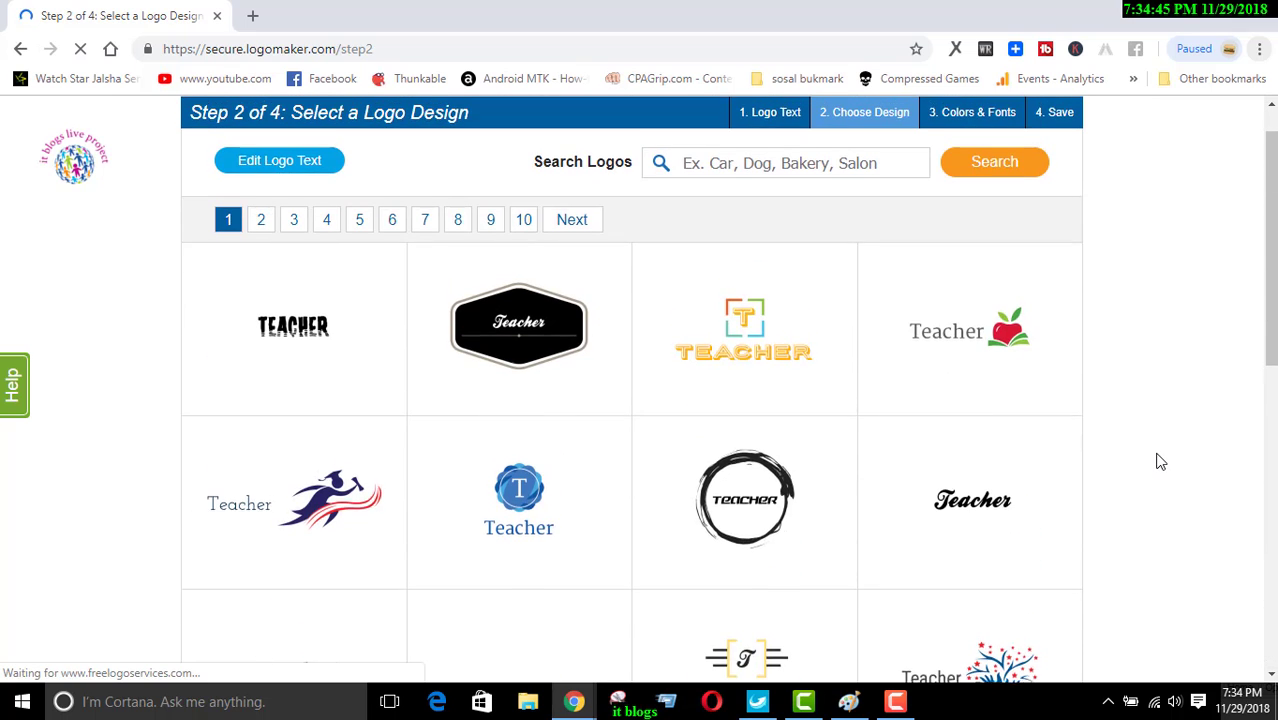
{"action": "scroll", "coordinate": [1155, 460], "scroll_direction": "up", "scroll_amount": 1}
{"action": "scroll", "coordinate": [1160, 460], "scroll_direction": "down", "scroll_amount": 4}
{"action": "scroll", "coordinate": [1160, 460], "scroll_direction": "down", "scroll_amount": 5}
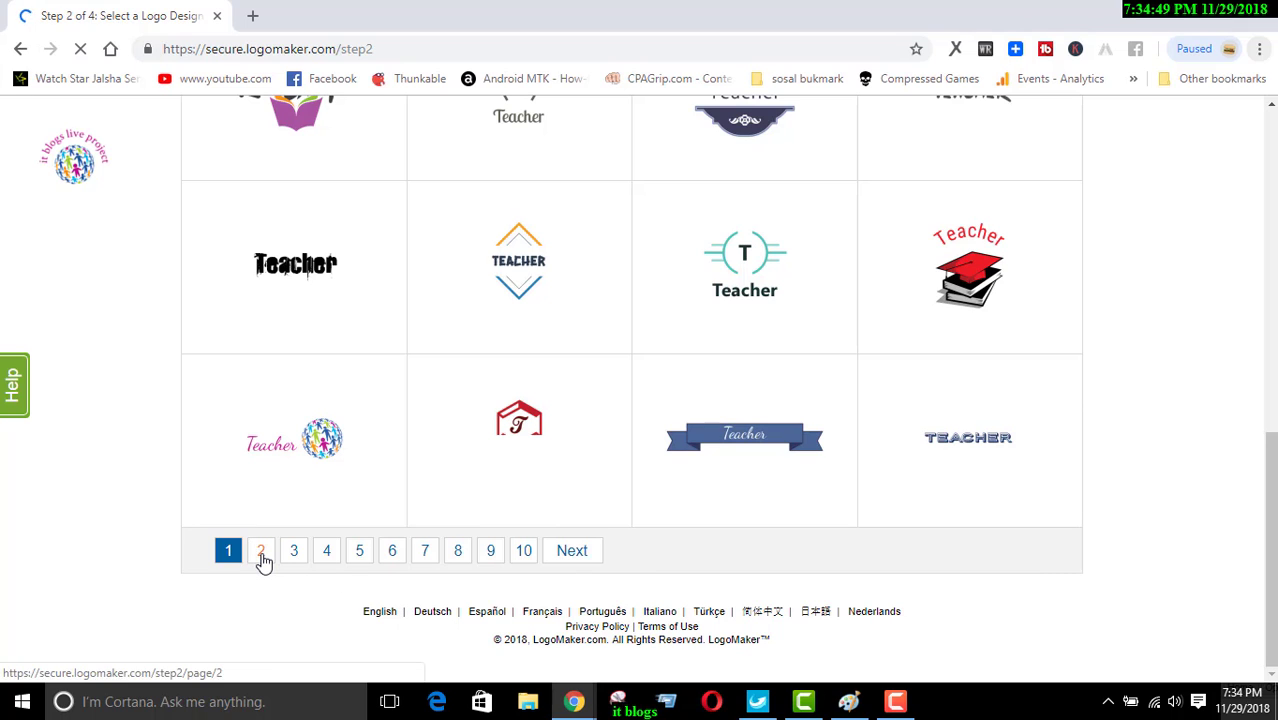
Go to the second page of designs and open the Teacher logo with the puzzle-brain head icon for editing.
{"action": "mouse_move", "coordinate": [322, 520]}
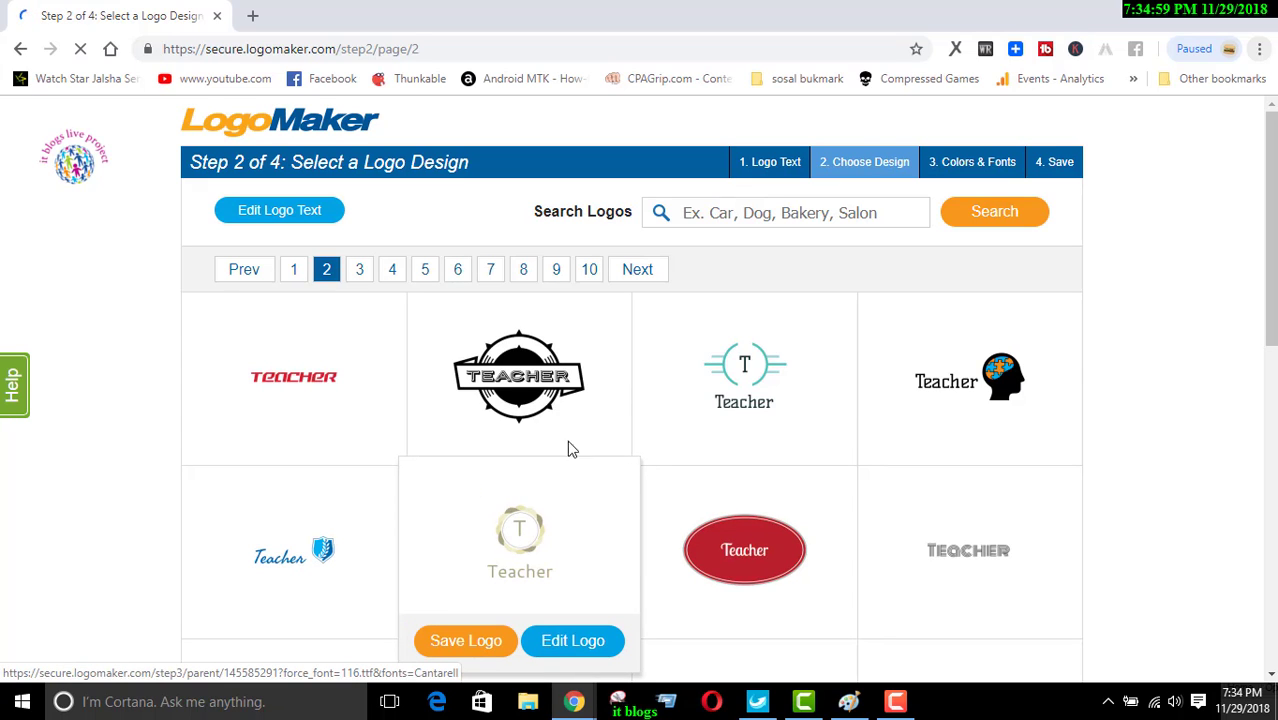
{"action": "scroll", "coordinate": [747, 594], "scroll_direction": "down", "scroll_amount": 3}
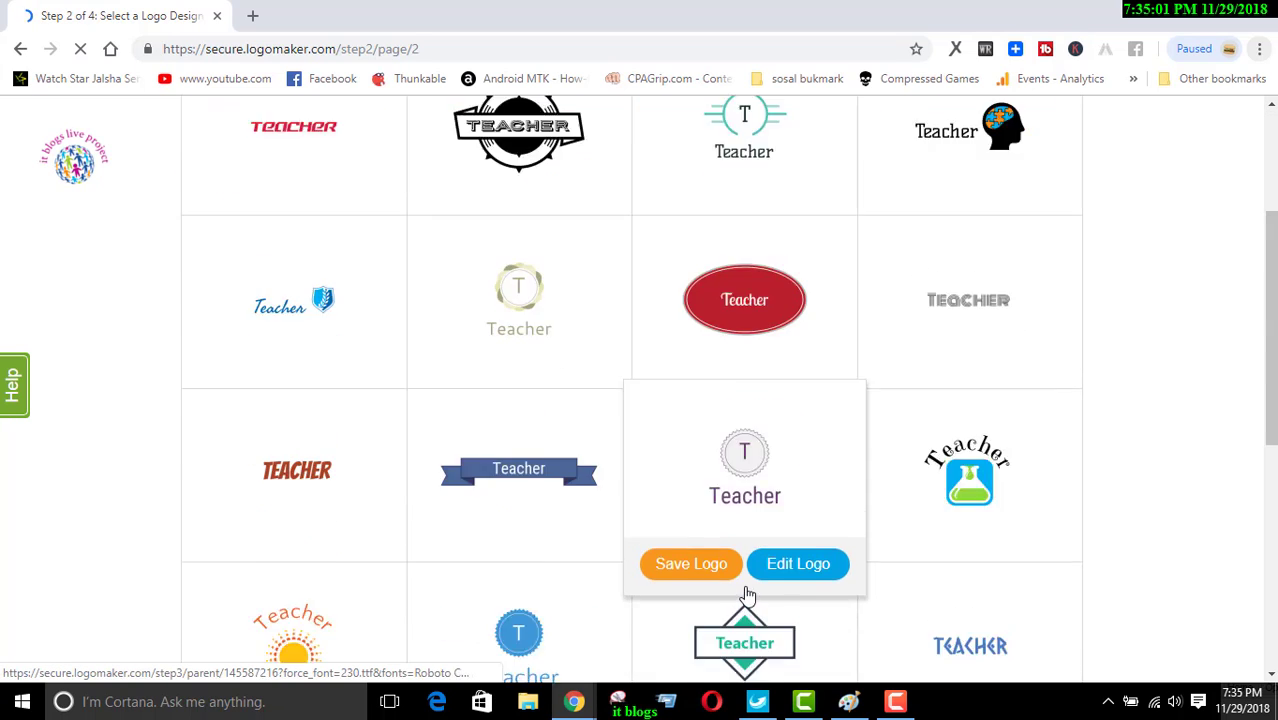
{"action": "scroll", "coordinate": [730, 588], "scroll_direction": "down", "scroll_amount": 2}
{"action": "scroll", "coordinate": [764, 525], "scroll_direction": "up", "scroll_amount": 5}
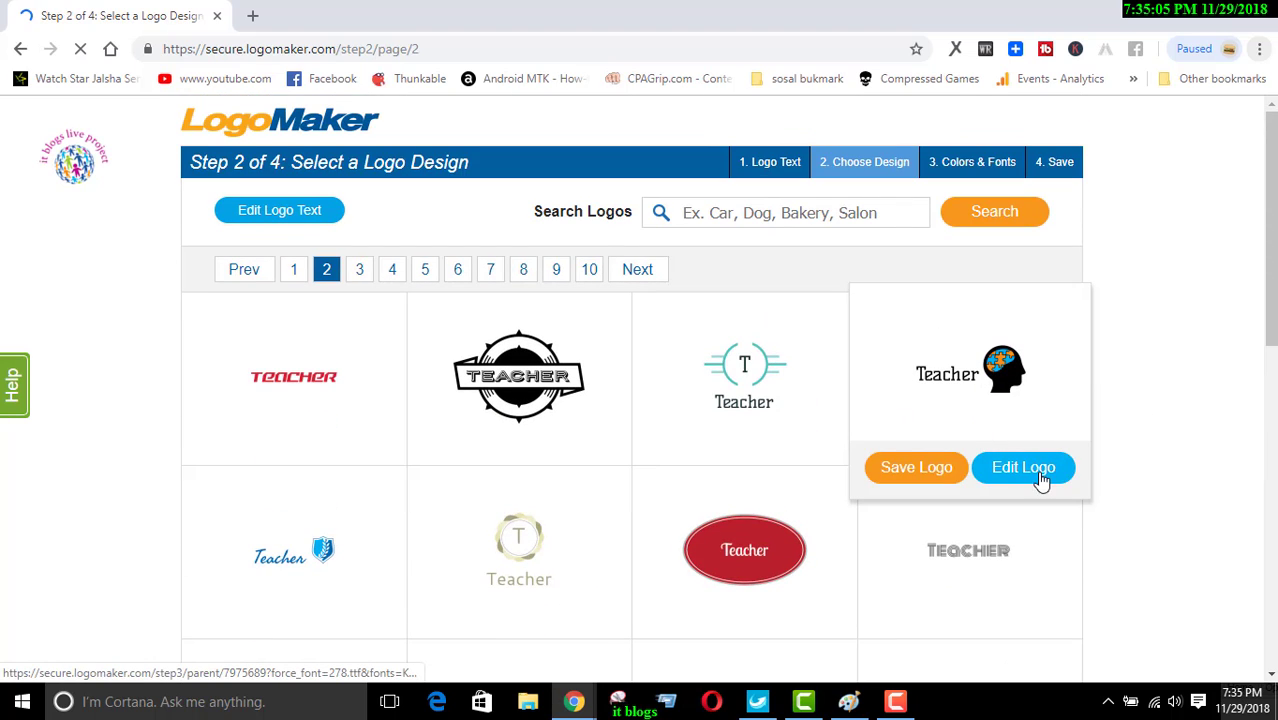
{"action": "left_click", "coordinate": [1023, 470]}
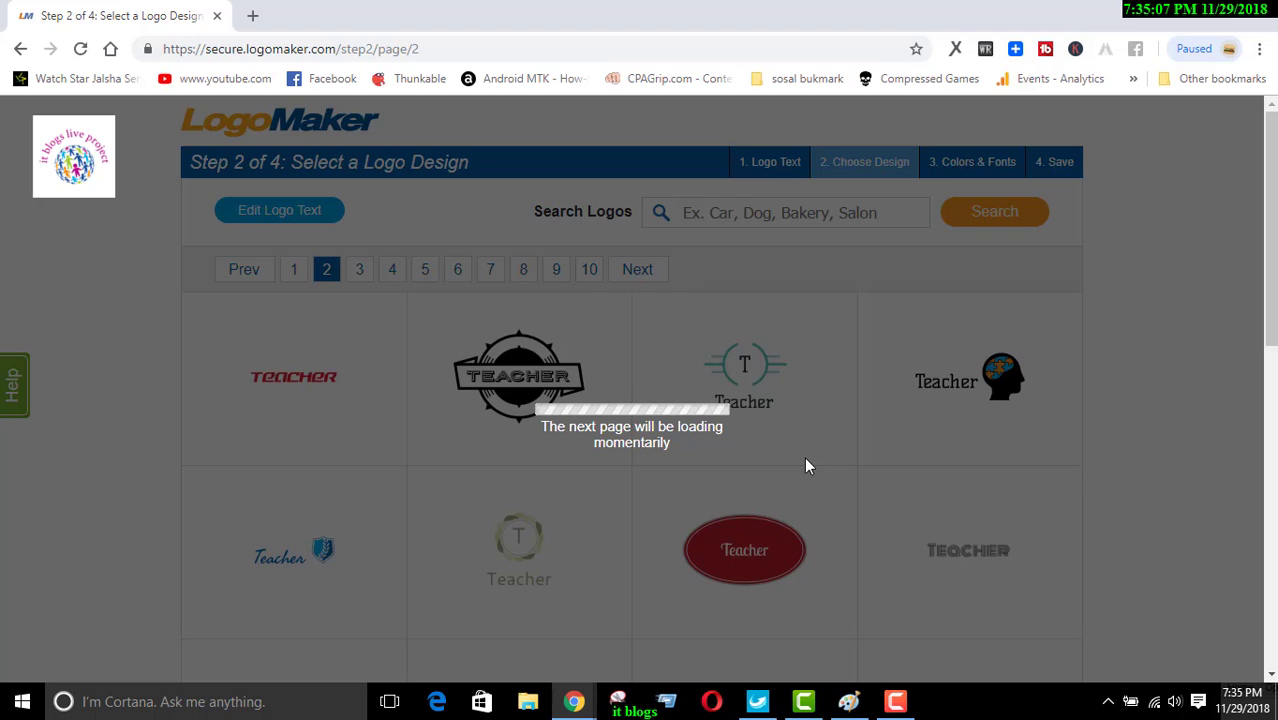
{"action": "scroll", "coordinate": [804, 457], "scroll_direction": "down", "scroll_amount": 5}
{"action": "scroll", "coordinate": [806, 466], "scroll_direction": "down", "scroll_amount": 4}
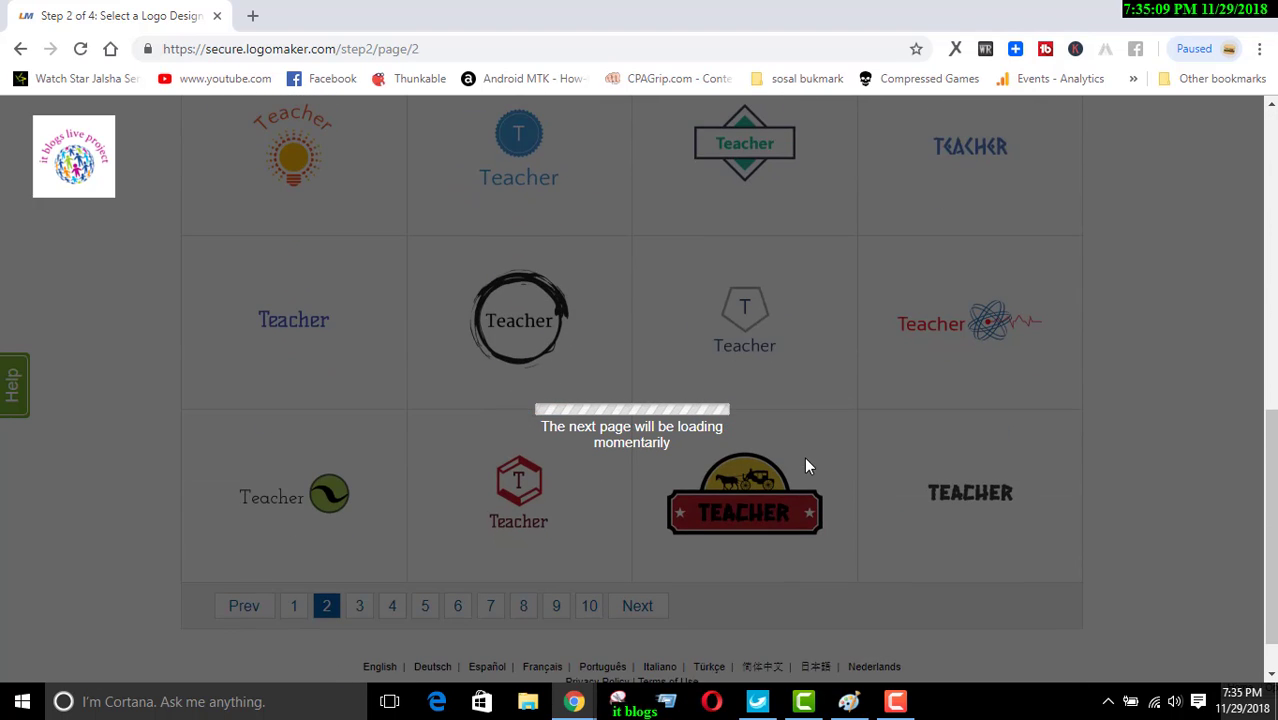
{"action": "scroll", "coordinate": [806, 466], "scroll_direction": "up", "scroll_amount": 3}
{"action": "scroll", "coordinate": [806, 463], "scroll_direction": "up", "scroll_amount": 2}
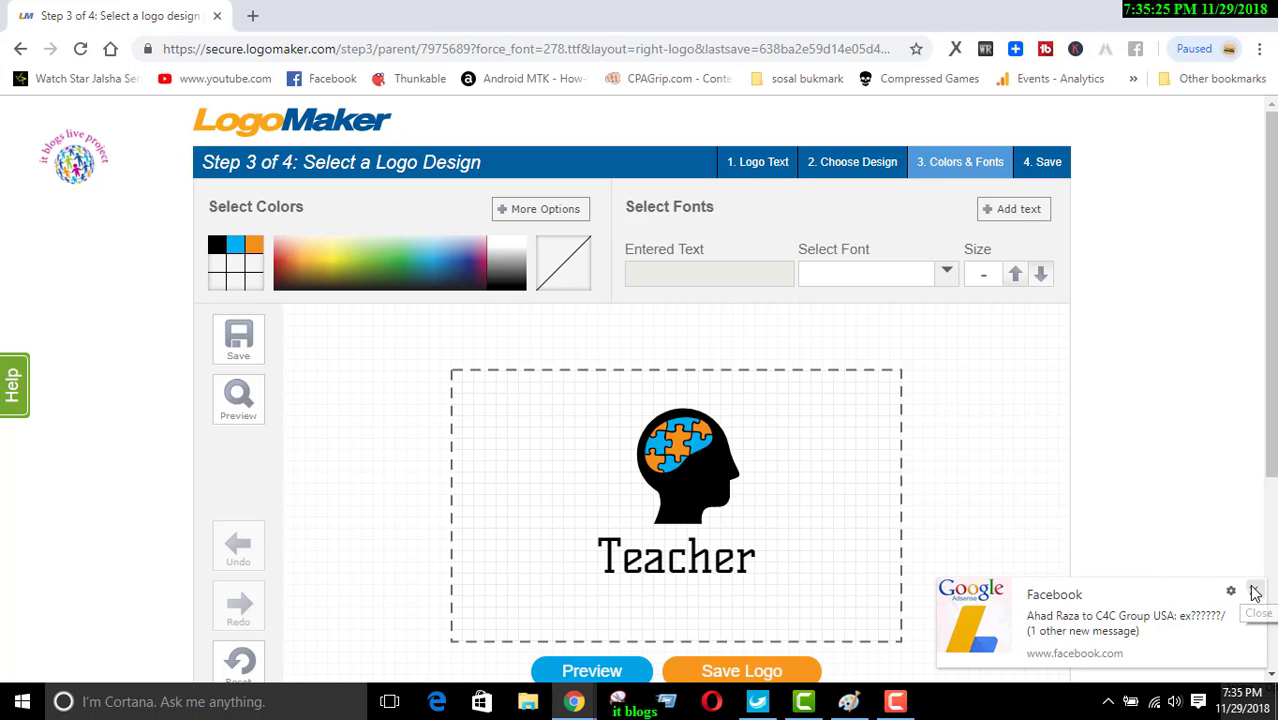
Move the puzzle-brain head icon to the left side of the logo area.
{"action": "left_click", "coordinate": [1255, 593]}
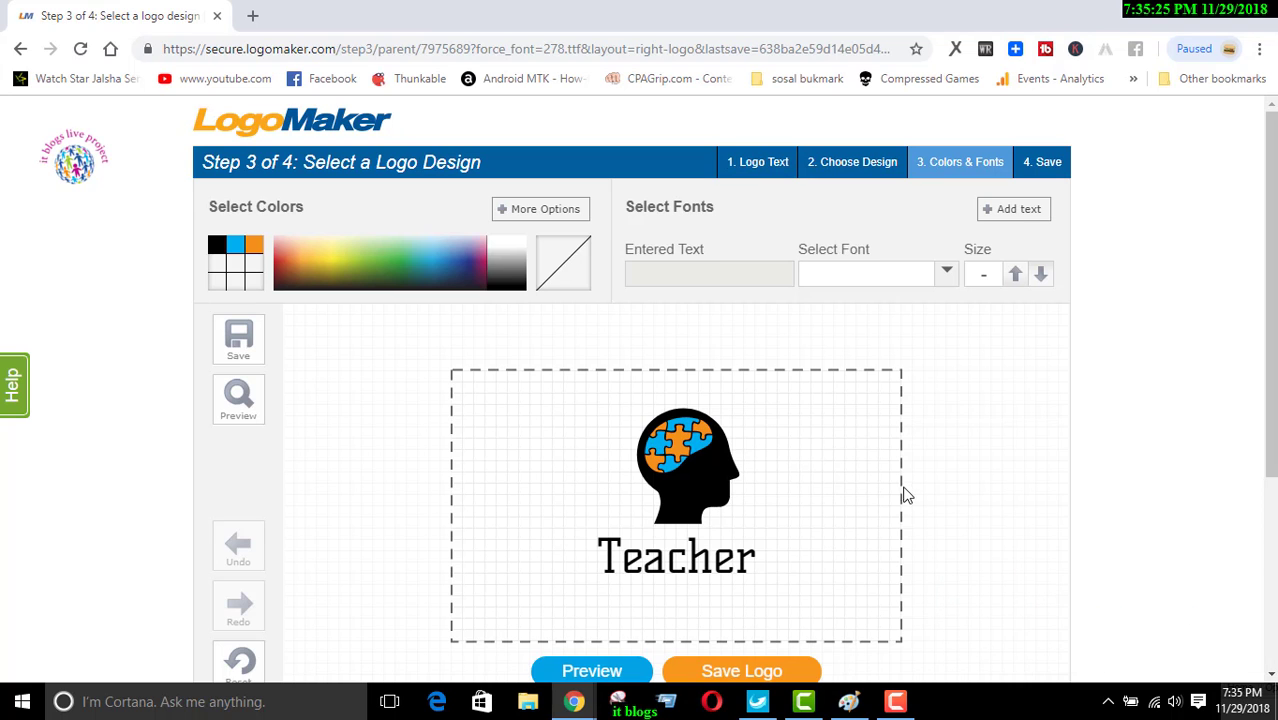
{"action": "scroll", "coordinate": [904, 493], "scroll_direction": "down", "scroll_amount": 3}
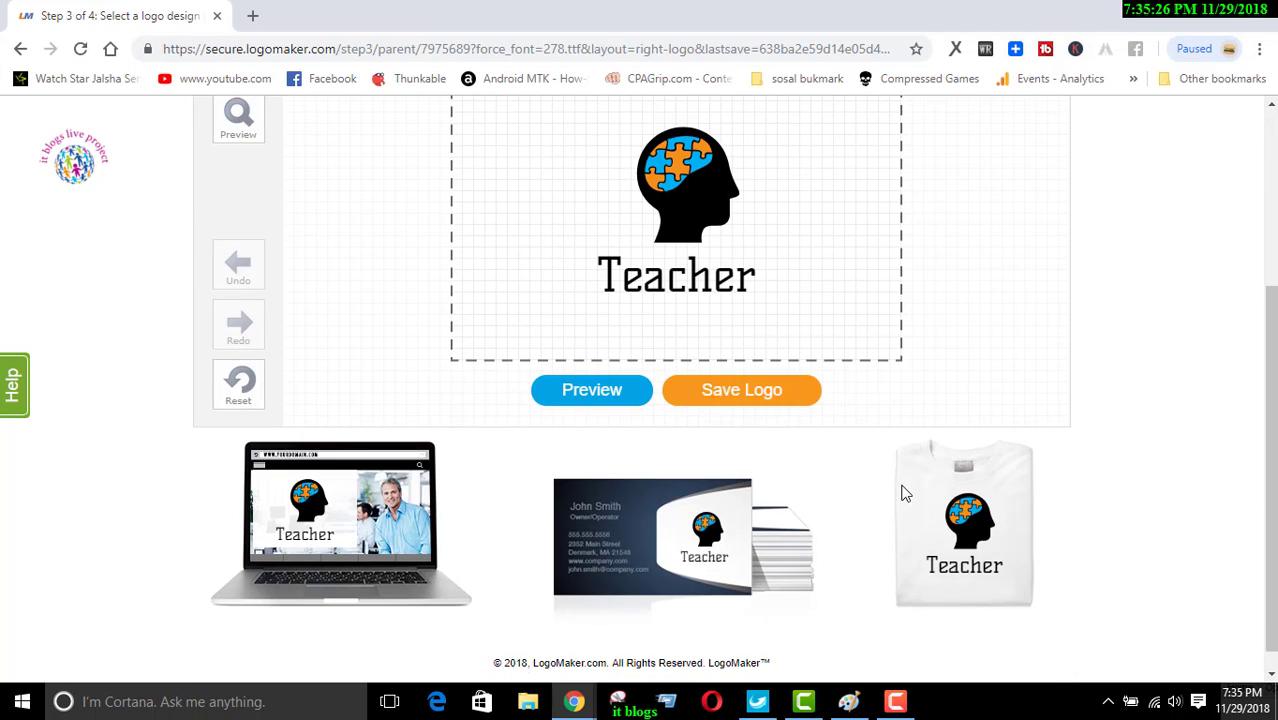
{"action": "left_click", "coordinate": [681, 176]}
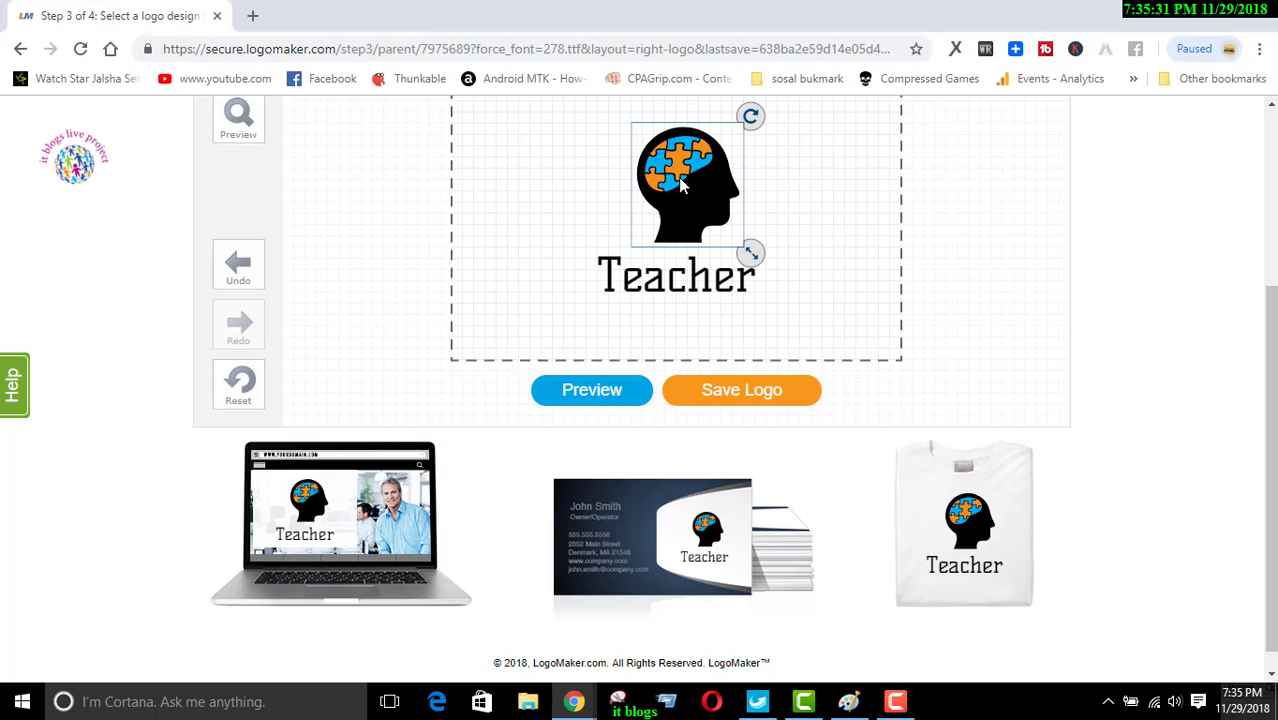
{"action": "left_click_drag", "start_coordinate": [681, 179], "coordinate": [527, 180]}
Move the Teacher text up beside the head icon, enlarge it and adjust its position next to the face.
{"action": "left_click", "coordinate": [650, 275]}
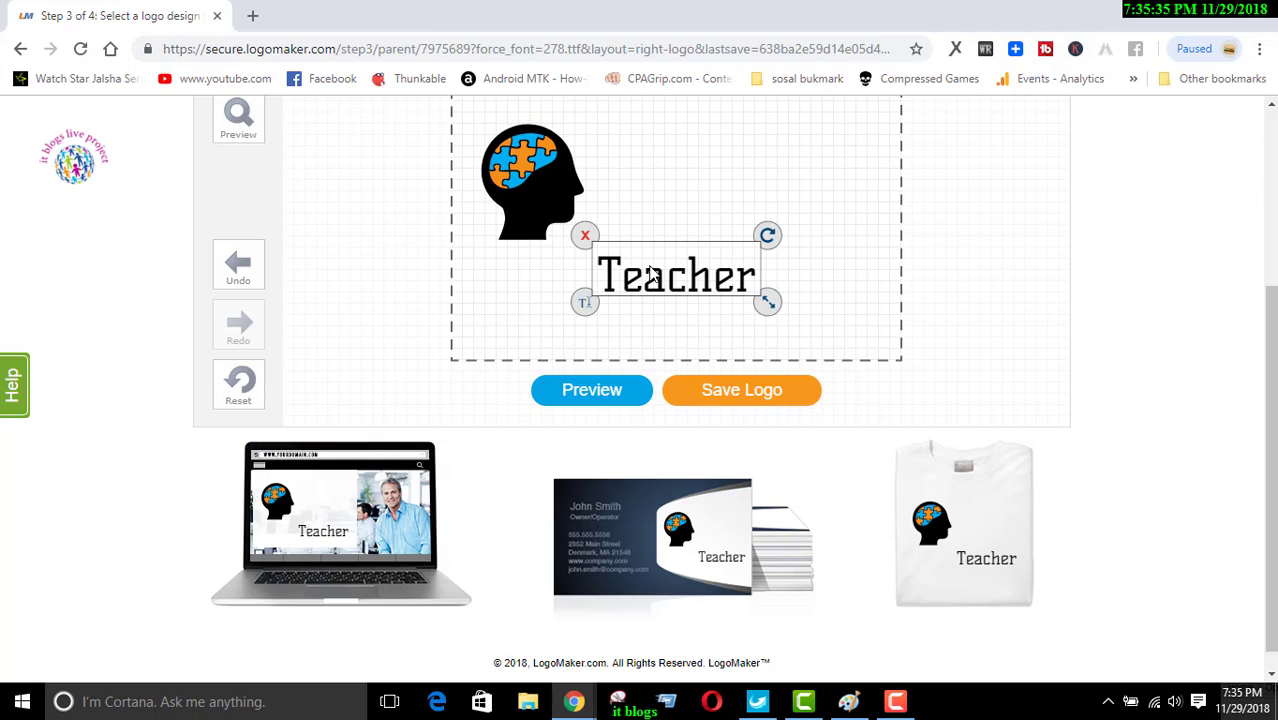
{"action": "left_click_drag", "start_coordinate": [650, 265], "coordinate": [642, 145]}
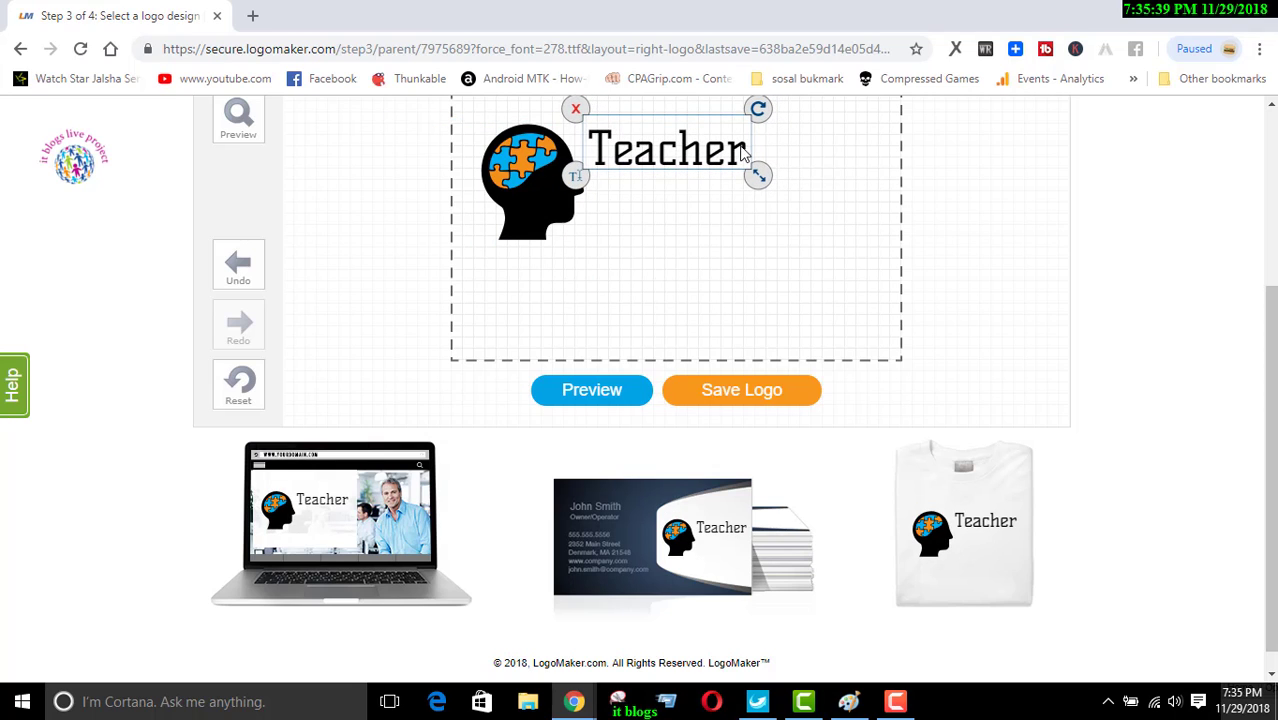
{"action": "left_click_drag", "start_coordinate": [759, 177], "coordinate": [818, 203]}
{"action": "left_click_drag", "start_coordinate": [689, 154], "coordinate": [713, 163]}
Browse the available fonts and apply Brush Script BT to the Teacher text.
{"action": "scroll", "coordinate": [810, 205], "scroll_direction": "up", "scroll_amount": 3}
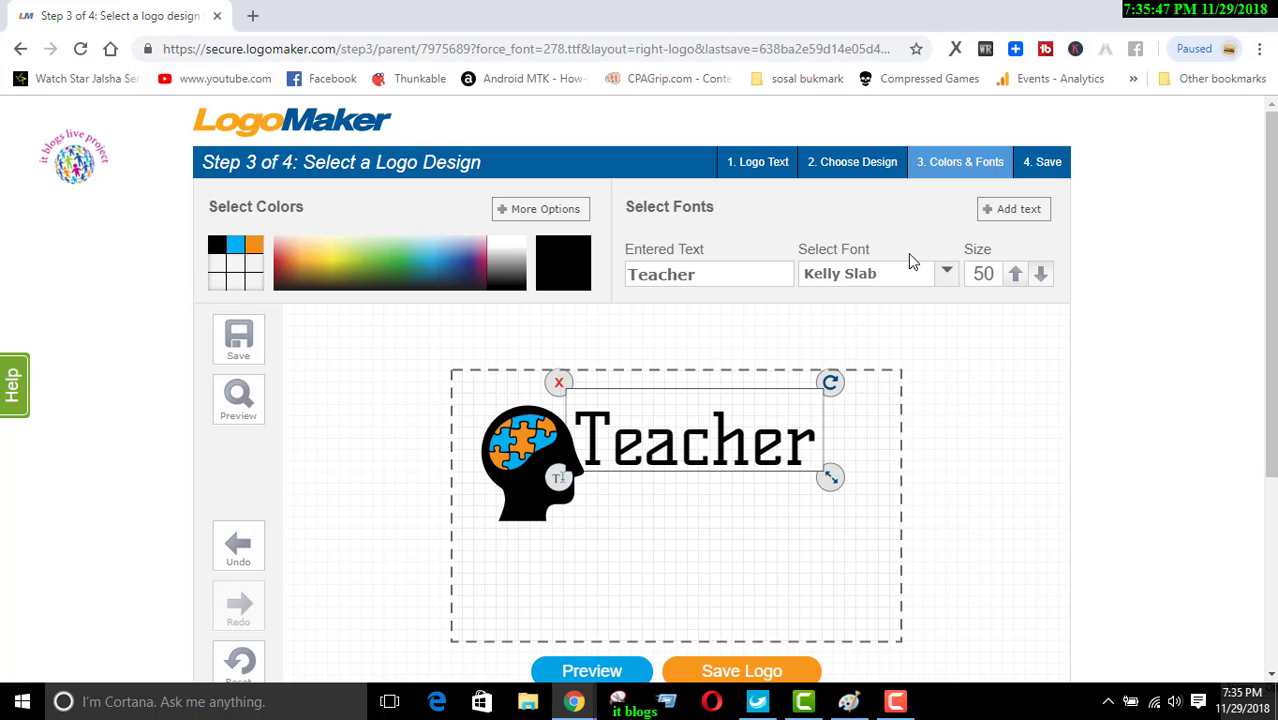
{"action": "left_click", "coordinate": [946, 275]}
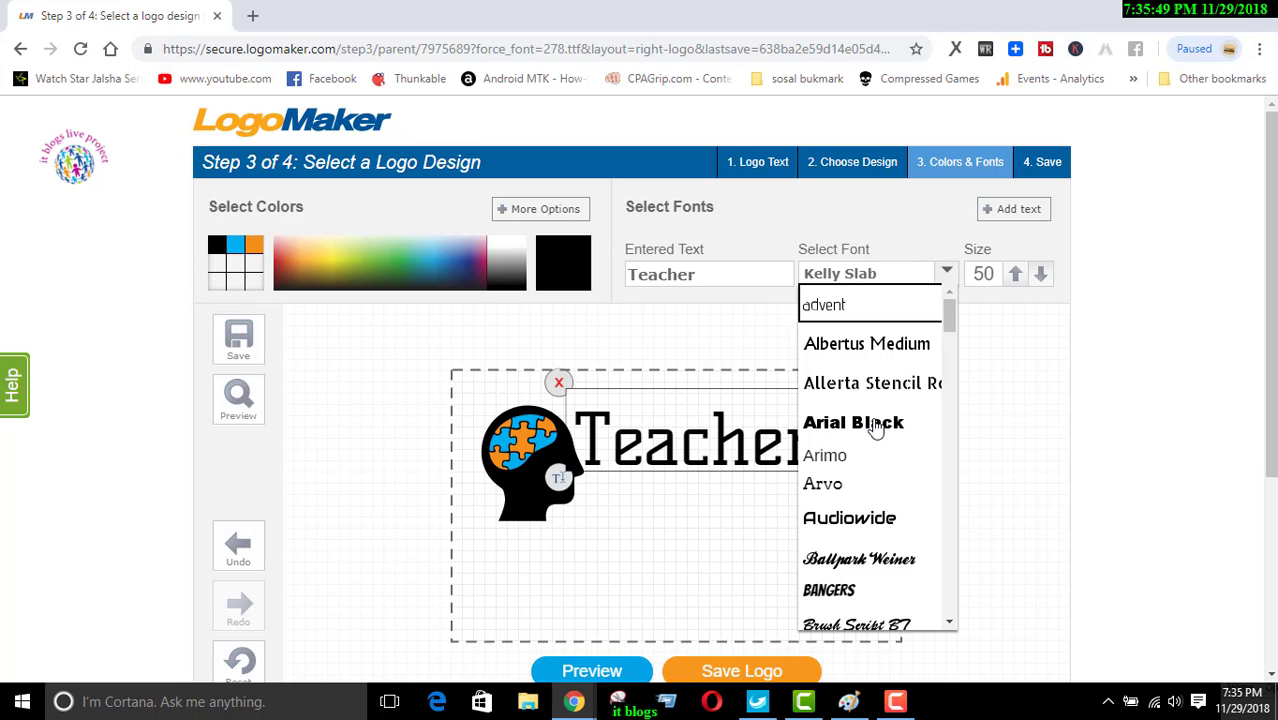
{"action": "scroll", "coordinate": [880, 440], "scroll_direction": "down", "scroll_amount": 3}
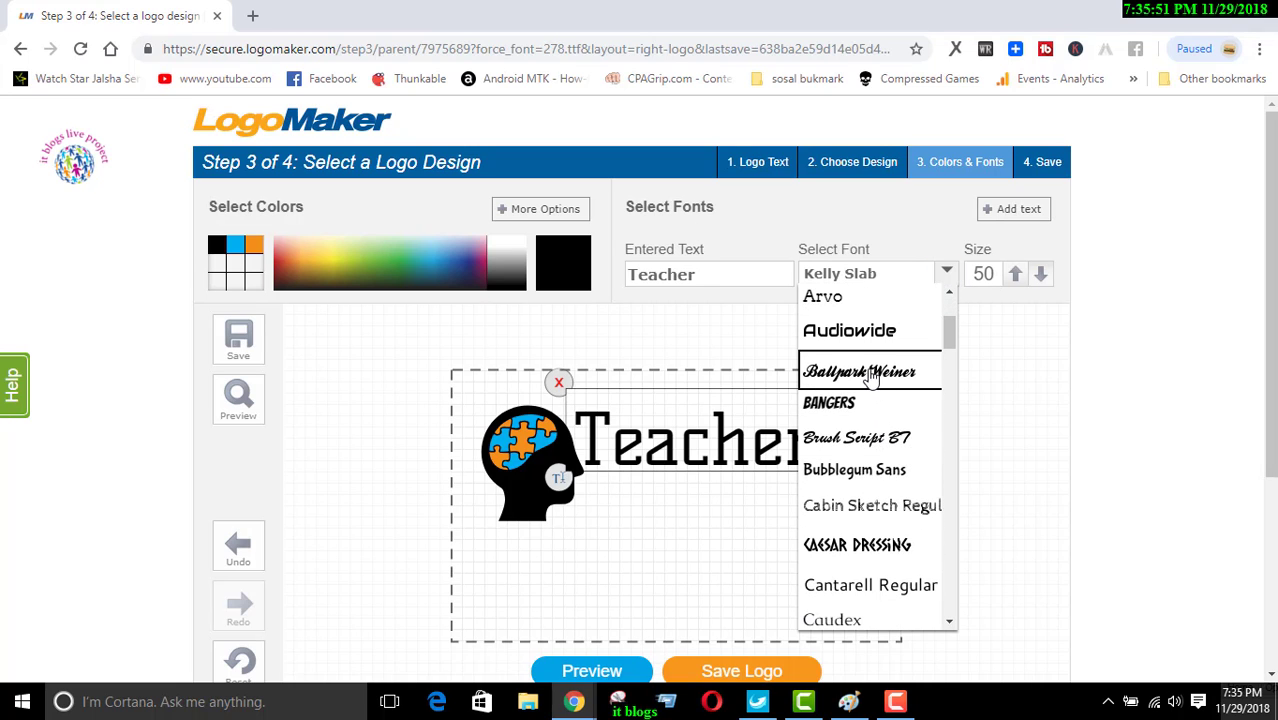
{"action": "scroll", "coordinate": [880, 420], "scroll_direction": "down", "scroll_amount": 3}
{"action": "scroll", "coordinate": [890, 500], "scroll_direction": "down", "scroll_amount": 5}
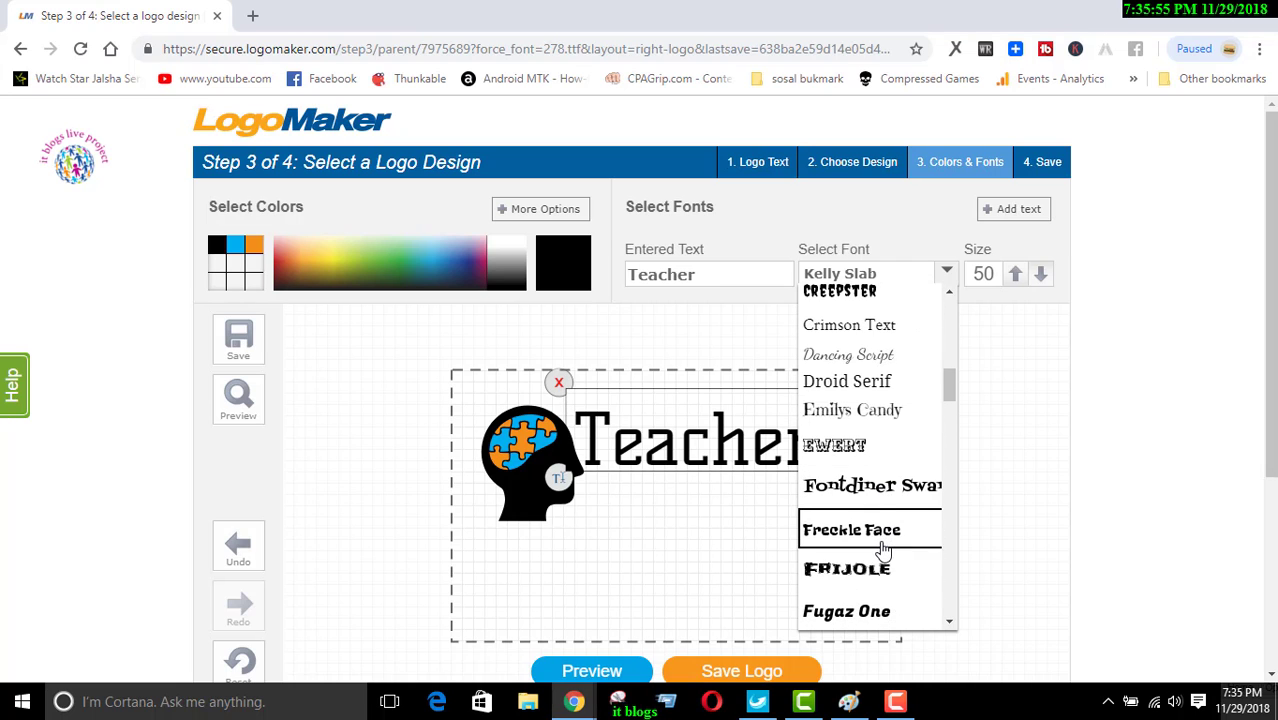
{"action": "scroll", "coordinate": [883, 550], "scroll_direction": "down", "scroll_amount": 1}
{"action": "scroll", "coordinate": [925, 533], "scroll_direction": "down", "scroll_amount": 2}
{"action": "scroll", "coordinate": [900, 530], "scroll_direction": "down", "scroll_amount": 1}
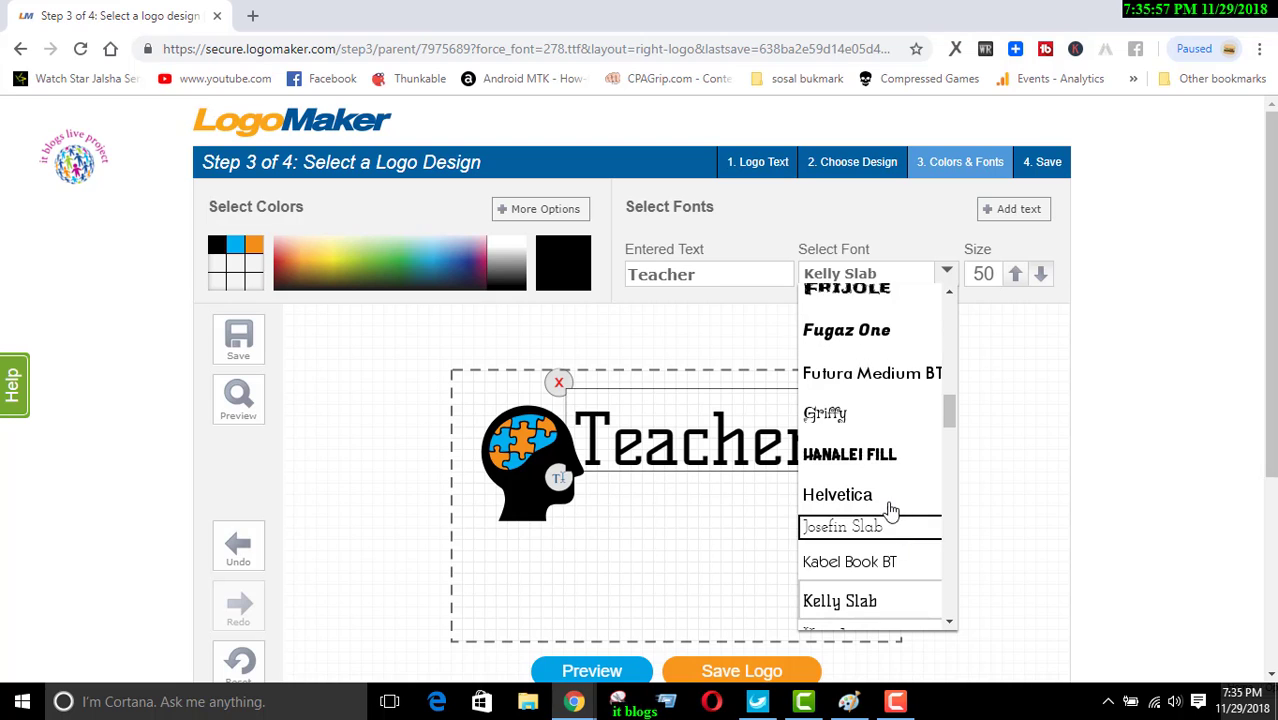
{"action": "scroll", "coordinate": [890, 560], "scroll_direction": "up", "scroll_amount": 2}
{"action": "scroll", "coordinate": [890, 505], "scroll_direction": "down", "scroll_amount": 4}
{"action": "scroll", "coordinate": [890, 507], "scroll_direction": "down", "scroll_amount": 5}
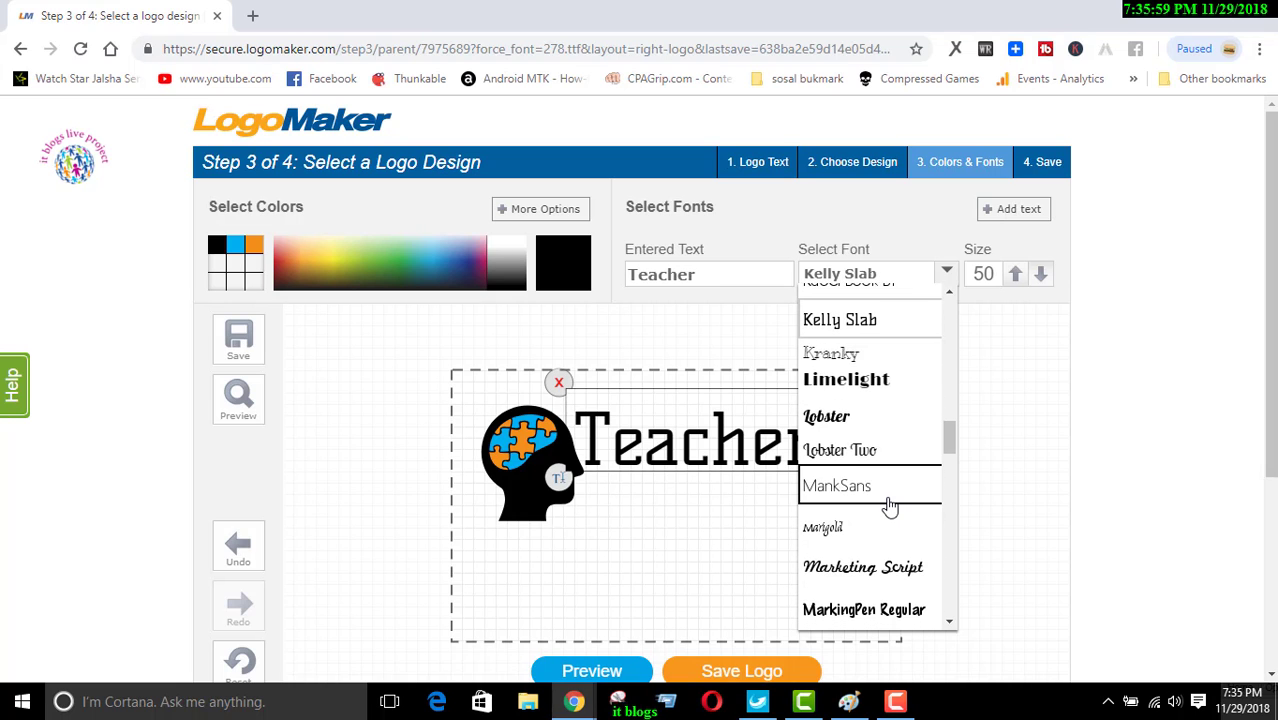
{"action": "scroll", "coordinate": [890, 507], "scroll_direction": "up", "scroll_amount": 15}
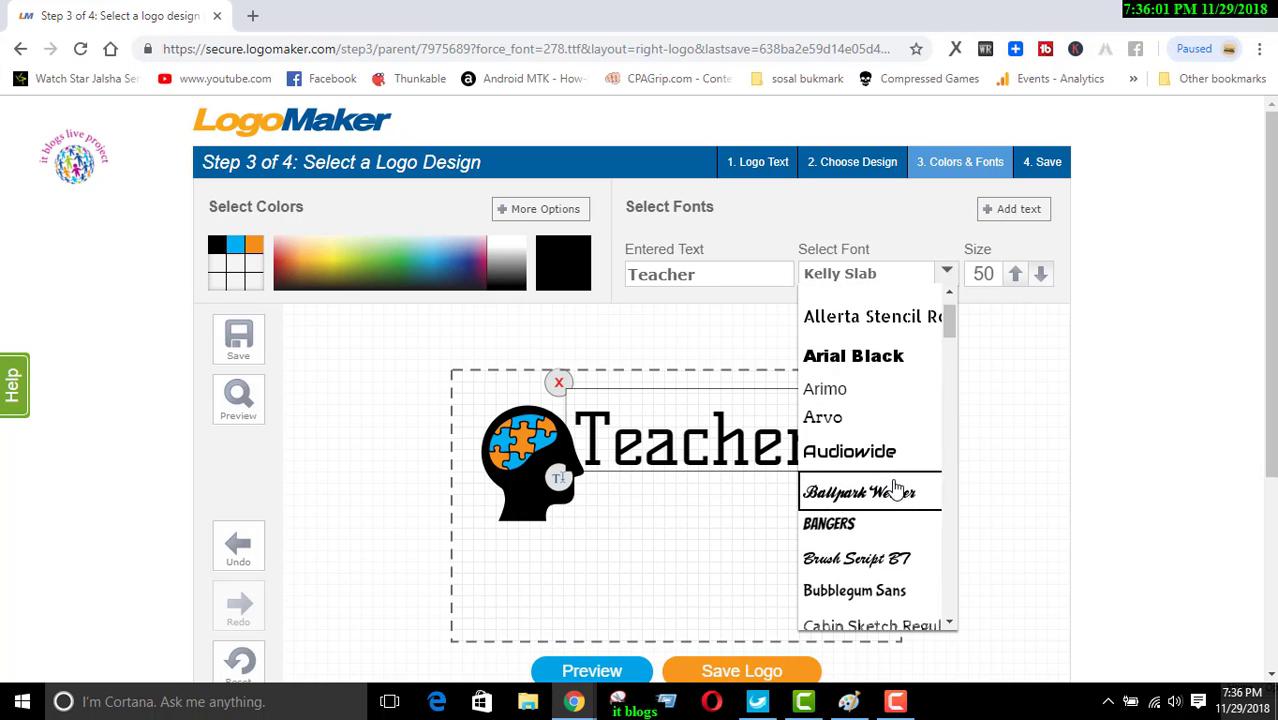
{"action": "scroll", "coordinate": [897, 445], "scroll_direction": "down", "scroll_amount": 2}
{"action": "scroll", "coordinate": [897, 465], "scroll_direction": "down", "scroll_amount": 2}
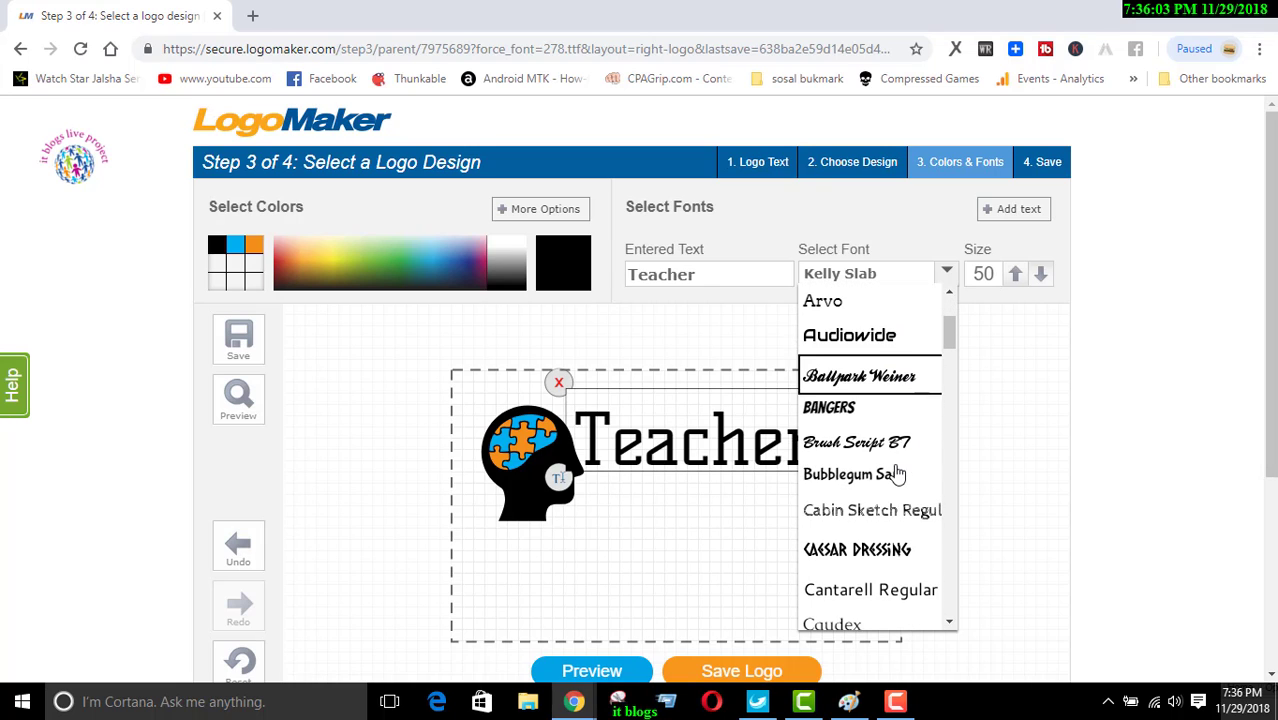
{"action": "left_click", "coordinate": [870, 440]}
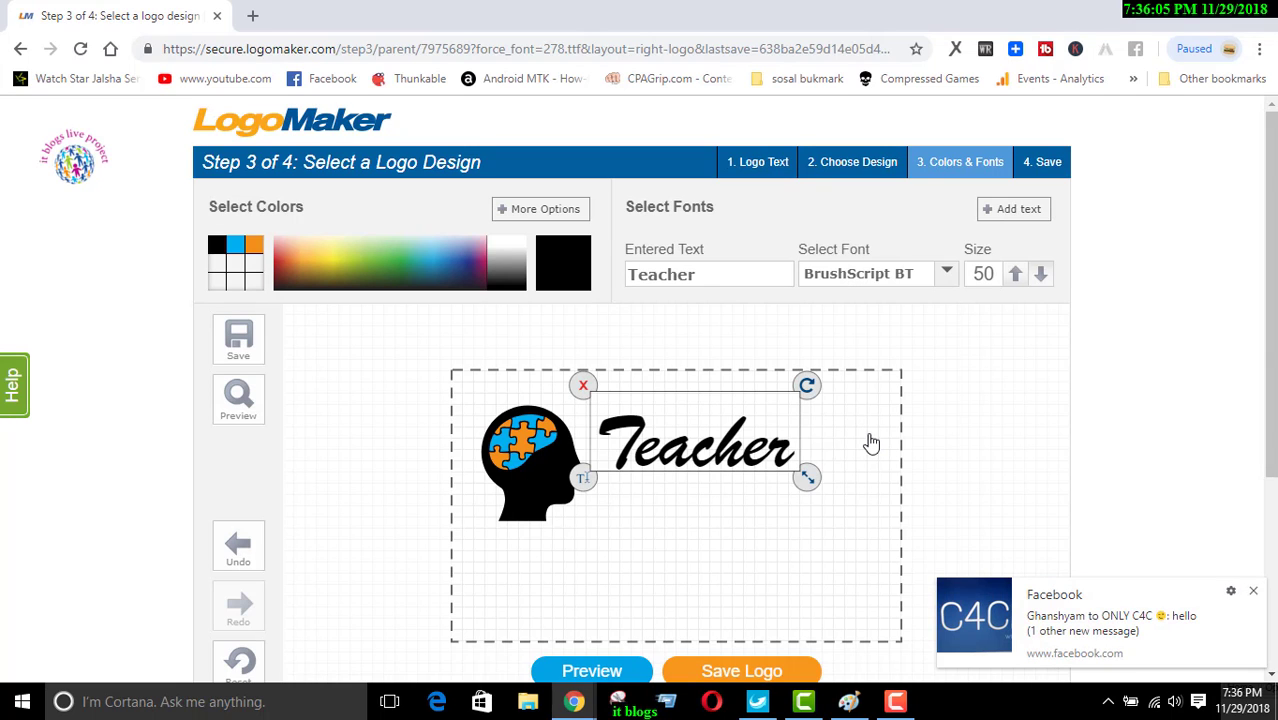
{"action": "left_click", "coordinate": [890, 279]}
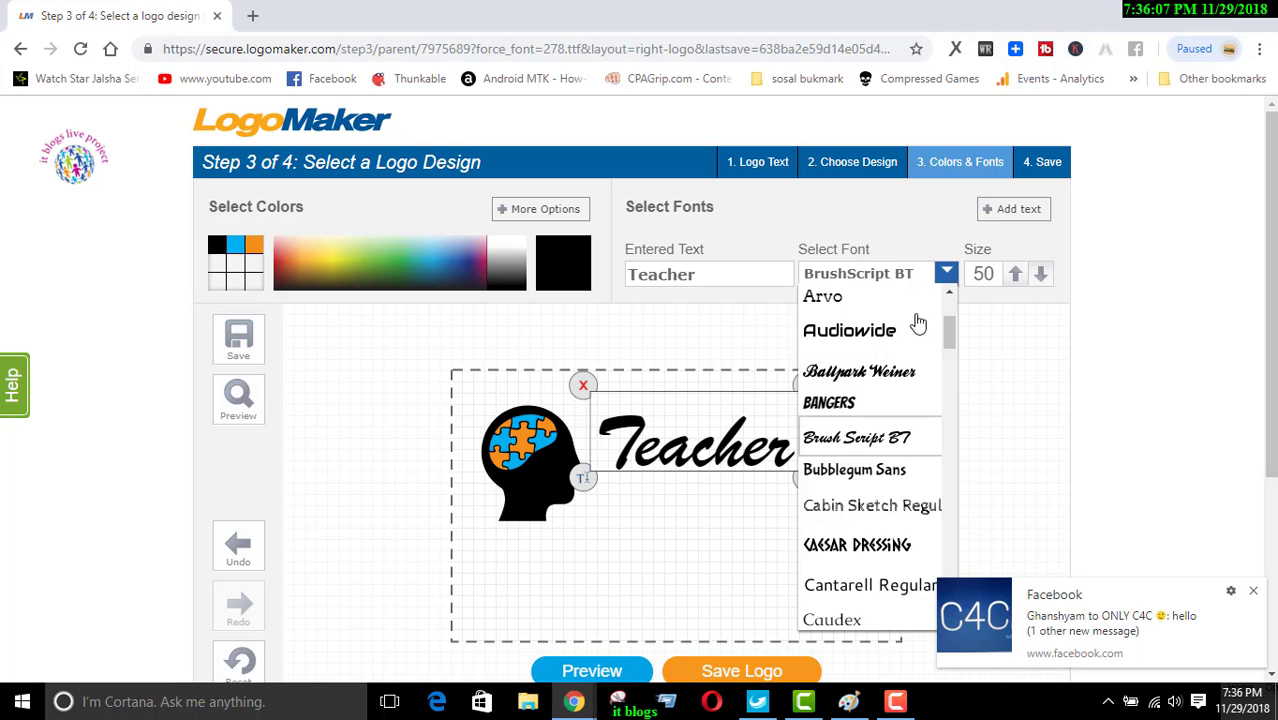
{"action": "left_click", "coordinate": [868, 448]}
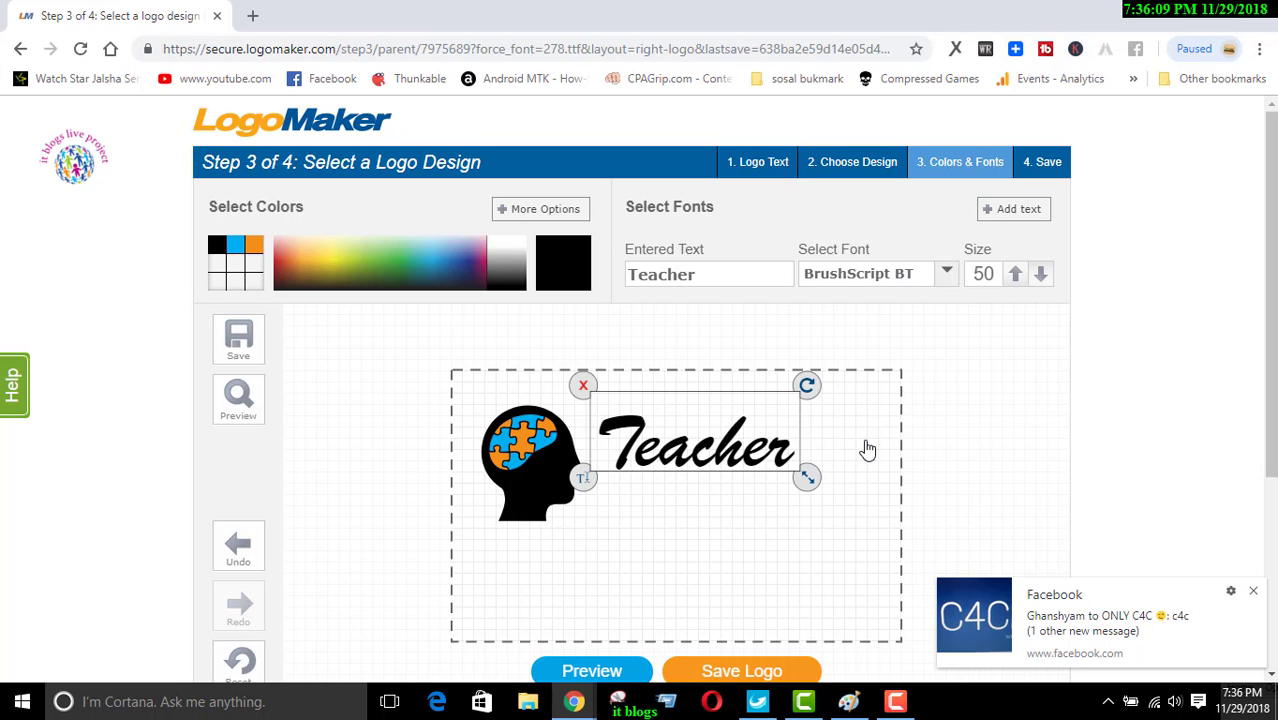
Look through the rest of the fonts and apply Marketing Script to the Teacher text.
{"action": "left_click", "coordinate": [918, 281]}
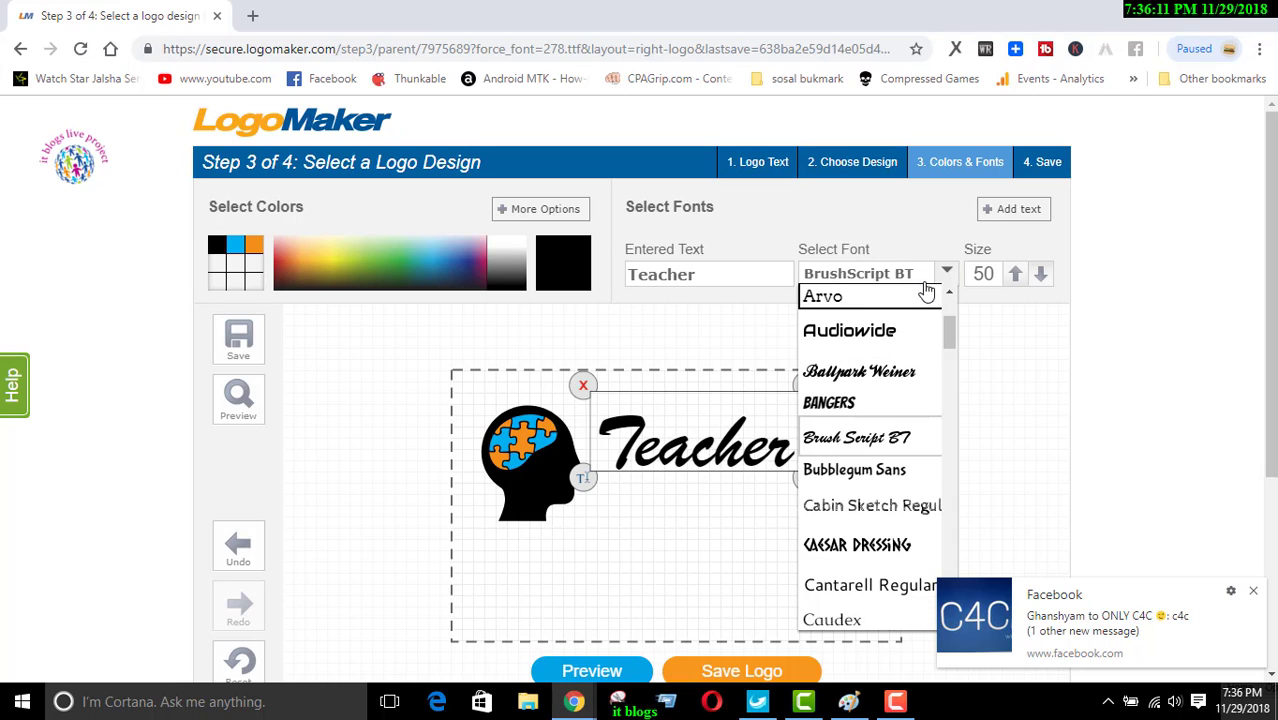
{"action": "scroll", "coordinate": [893, 515], "scroll_direction": "down", "scroll_amount": 4}
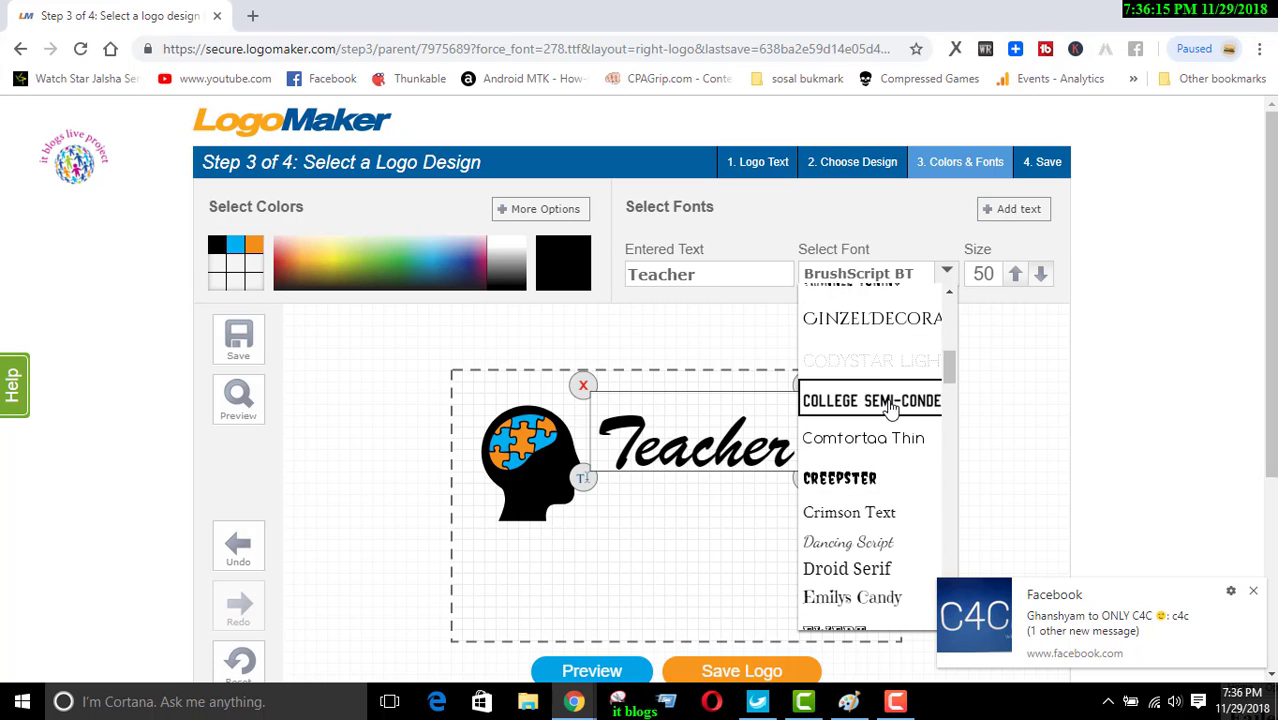
{"action": "scroll", "coordinate": [895, 403], "scroll_direction": "down", "scroll_amount": 1}
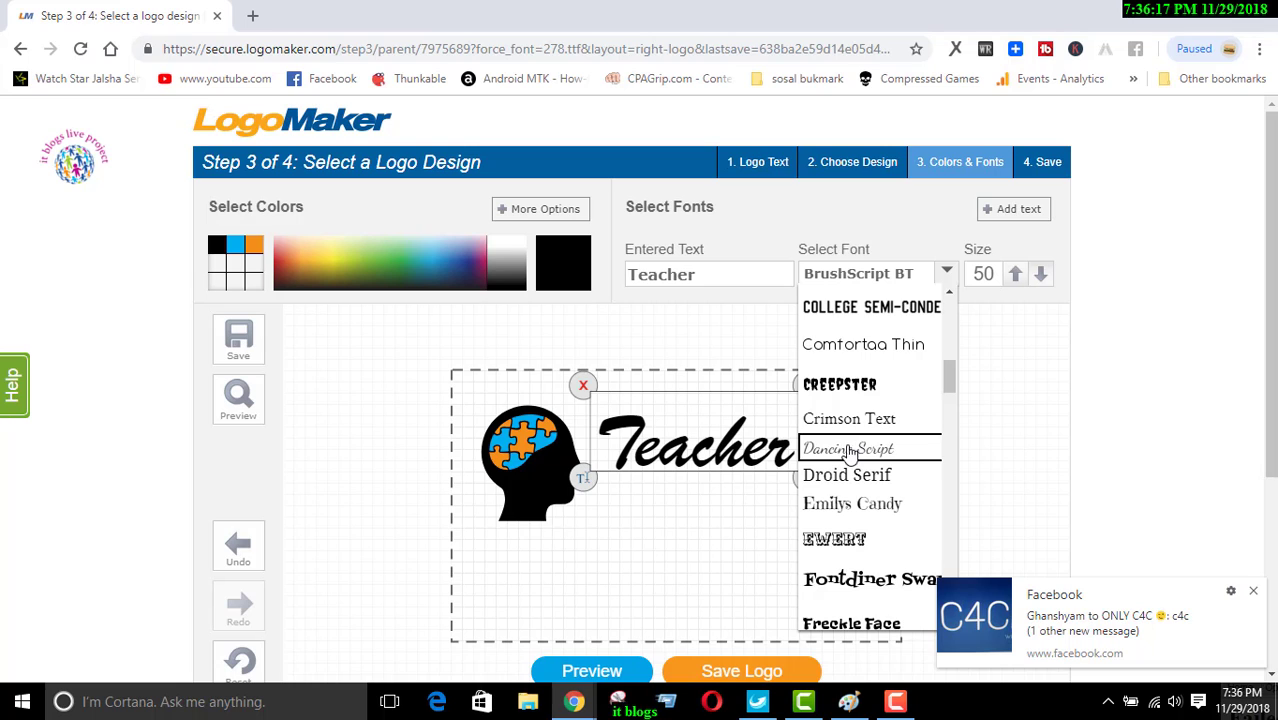
{"action": "scroll", "coordinate": [860, 505], "scroll_direction": "down", "scroll_amount": 1}
{"action": "scroll", "coordinate": [873, 545], "scroll_direction": "down", "scroll_amount": 1}
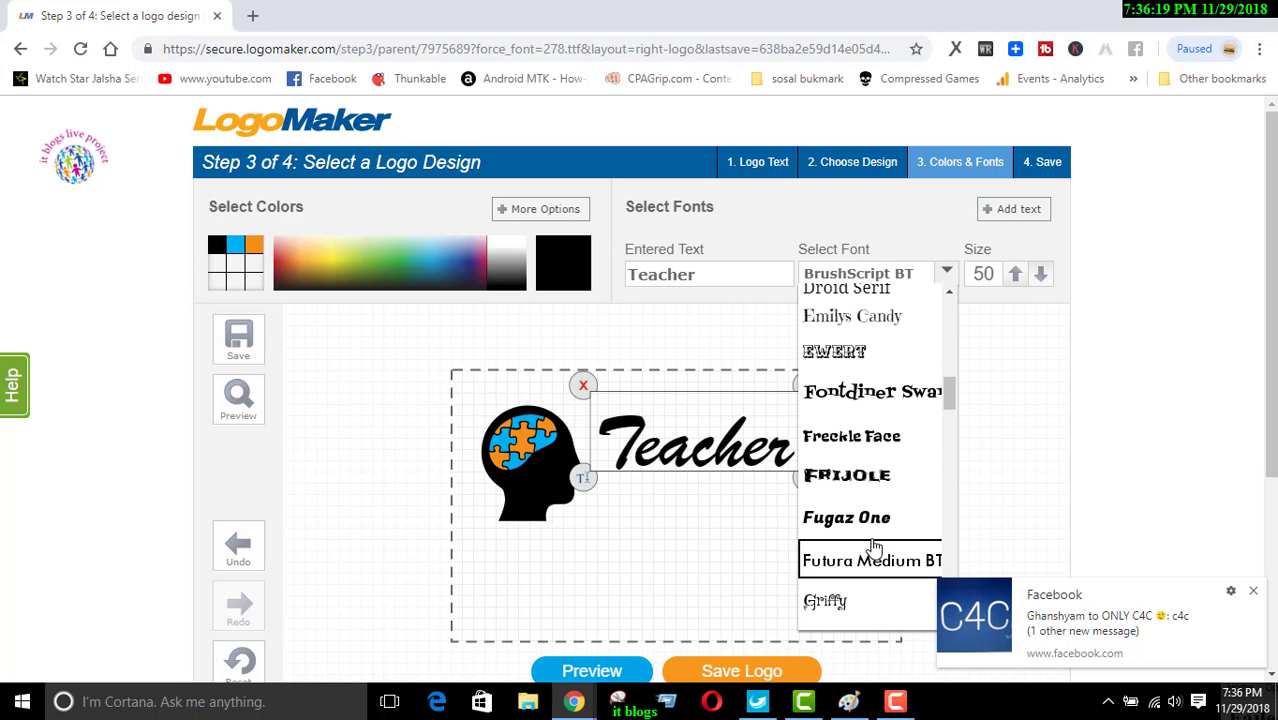
{"action": "scroll", "coordinate": [870, 550], "scroll_direction": "down", "scroll_amount": 1}
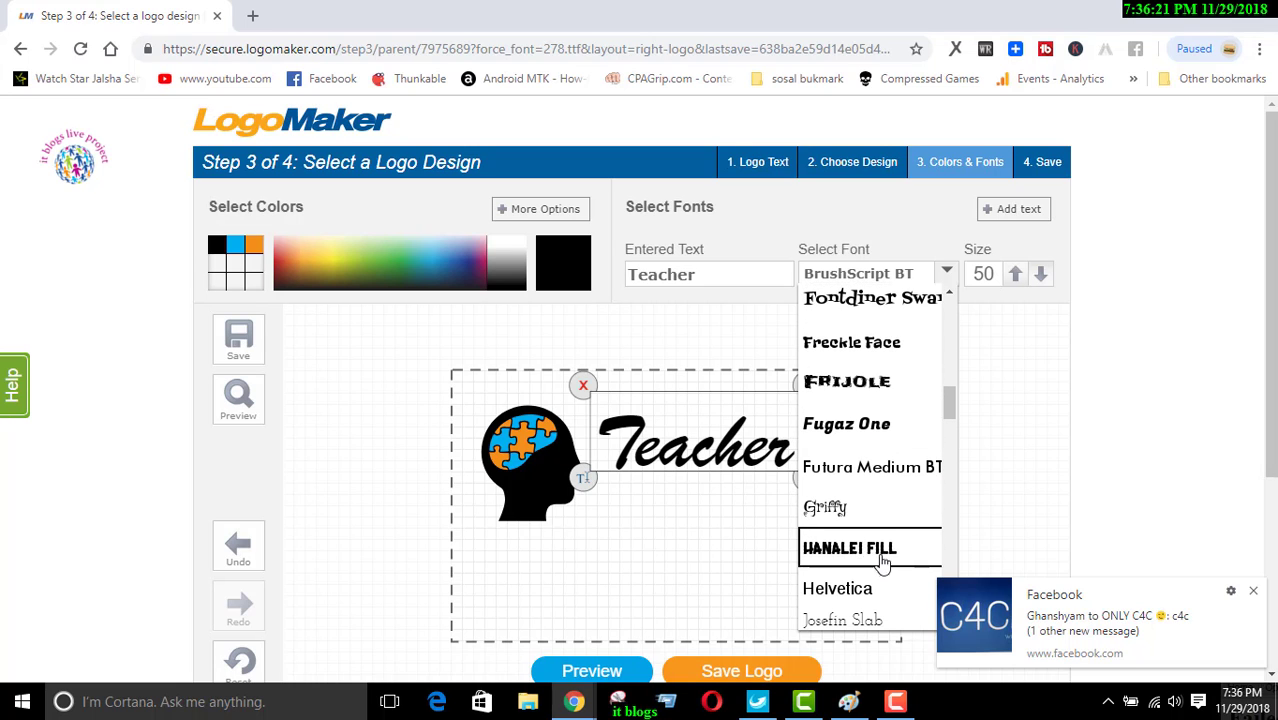
{"action": "scroll", "coordinate": [885, 560], "scroll_direction": "down", "scroll_amount": 2}
{"action": "scroll", "coordinate": [886, 500], "scroll_direction": "down", "scroll_amount": 6}
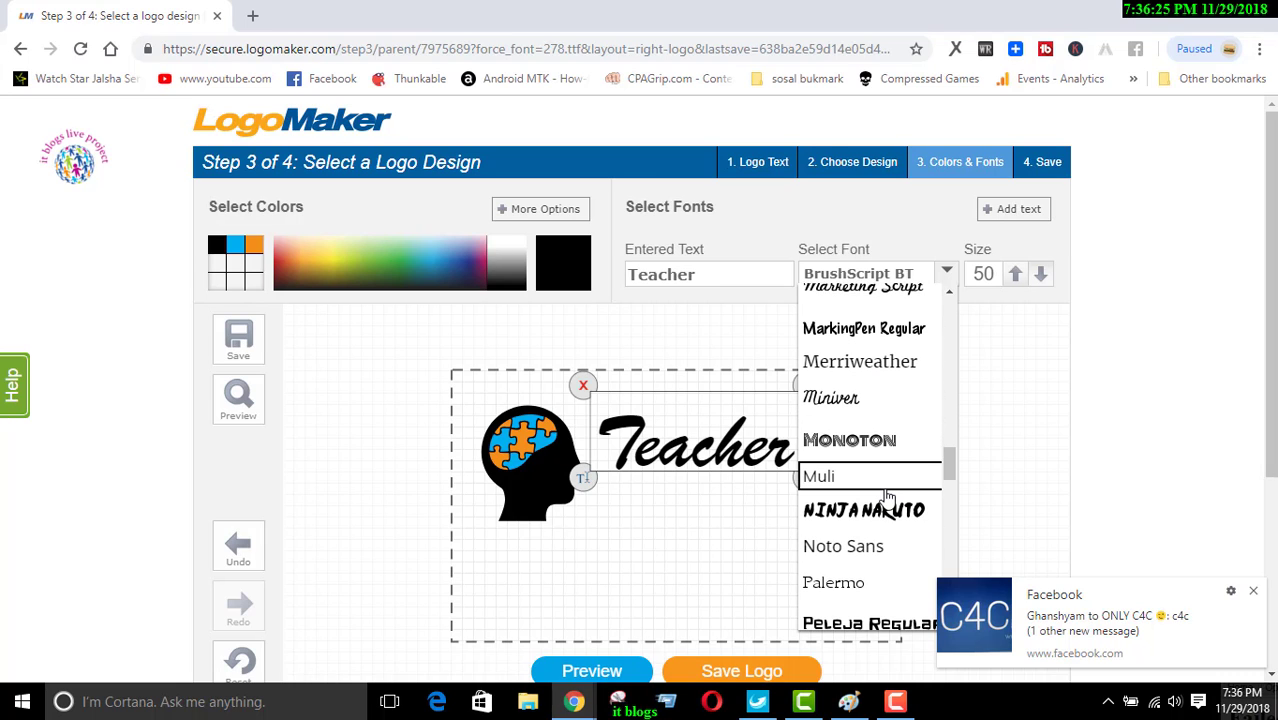
{"action": "scroll", "coordinate": [886, 485], "scroll_direction": "down", "scroll_amount": 4}
{"action": "scroll", "coordinate": [897, 470], "scroll_direction": "down", "scroll_amount": 2}
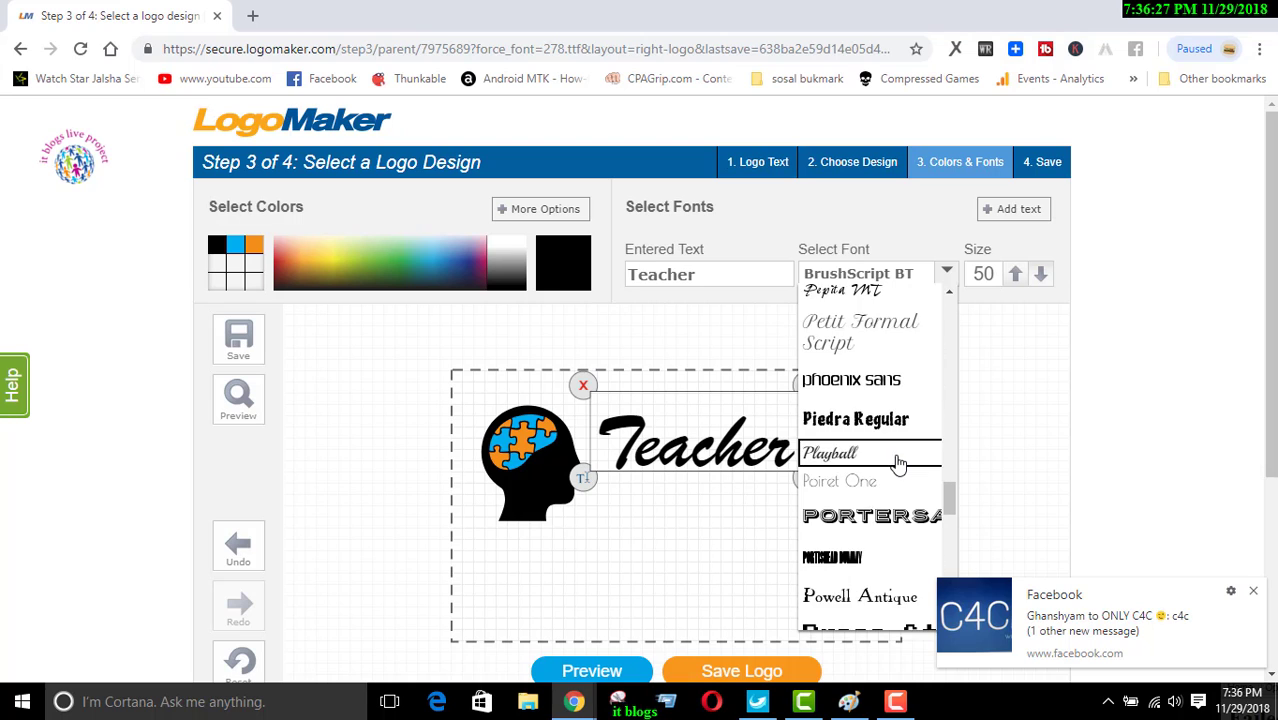
{"action": "scroll", "coordinate": [898, 463], "scroll_direction": "down", "scroll_amount": 2}
{"action": "scroll", "coordinate": [900, 455], "scroll_direction": "down", "scroll_amount": 3}
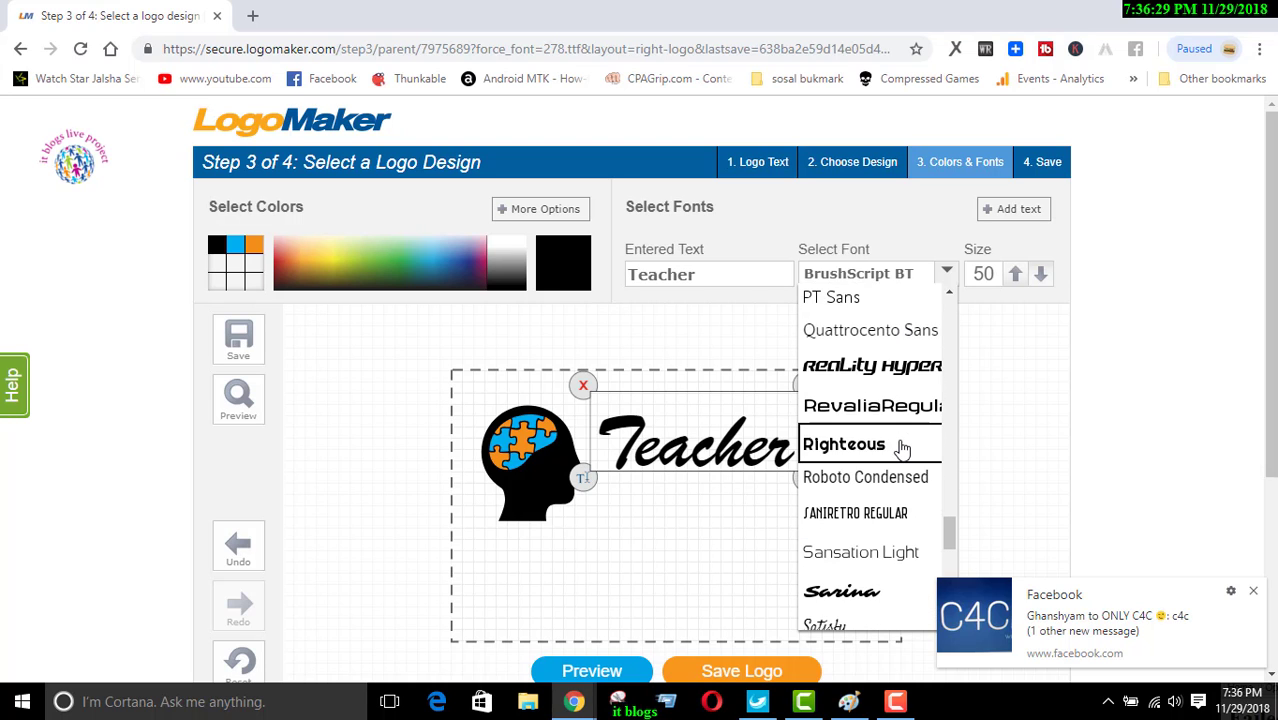
{"action": "scroll", "coordinate": [902, 448], "scroll_direction": "up", "scroll_amount": 1}
{"action": "scroll", "coordinate": [902, 448], "scroll_direction": "down", "scroll_amount": 3}
{"action": "scroll", "coordinate": [902, 448], "scroll_direction": "up", "scroll_amount": 5}
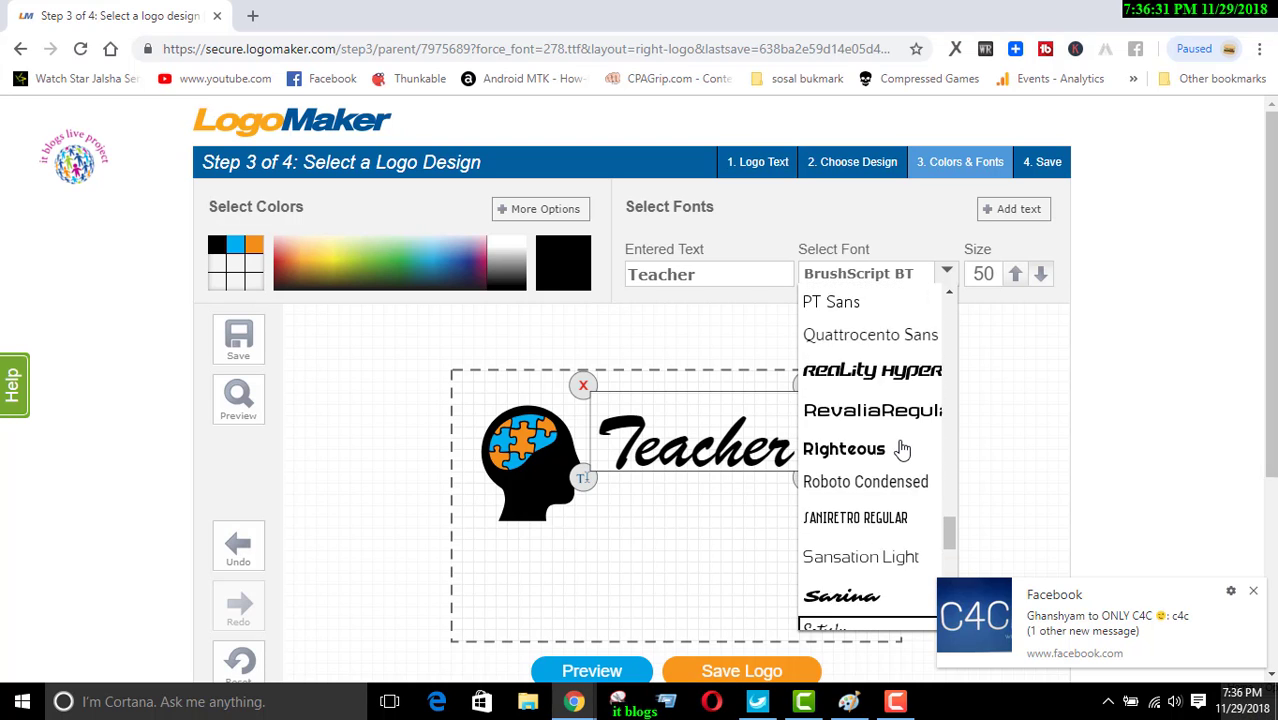
{"action": "scroll", "coordinate": [902, 448], "scroll_direction": "up", "scroll_amount": 5}
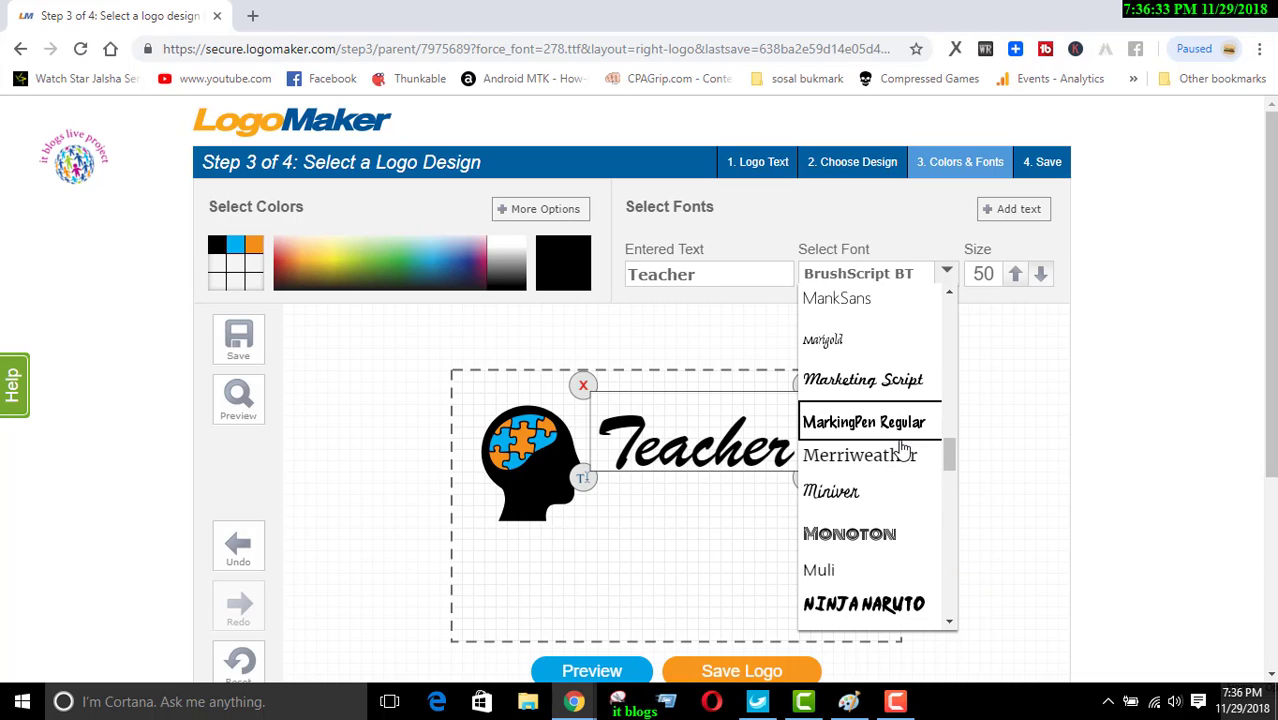
{"action": "left_click", "coordinate": [848, 388]}
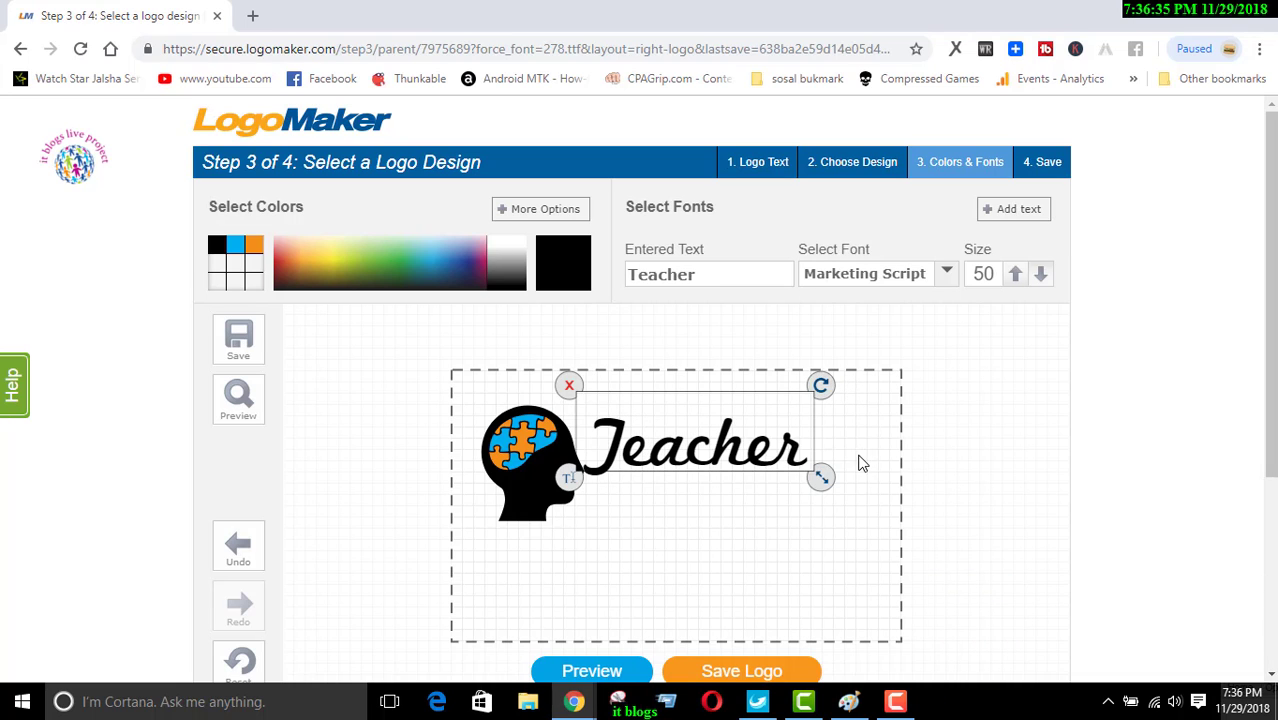
Change the font of the Teacher text to Frijole.
{"action": "left_click", "coordinate": [862, 281]}
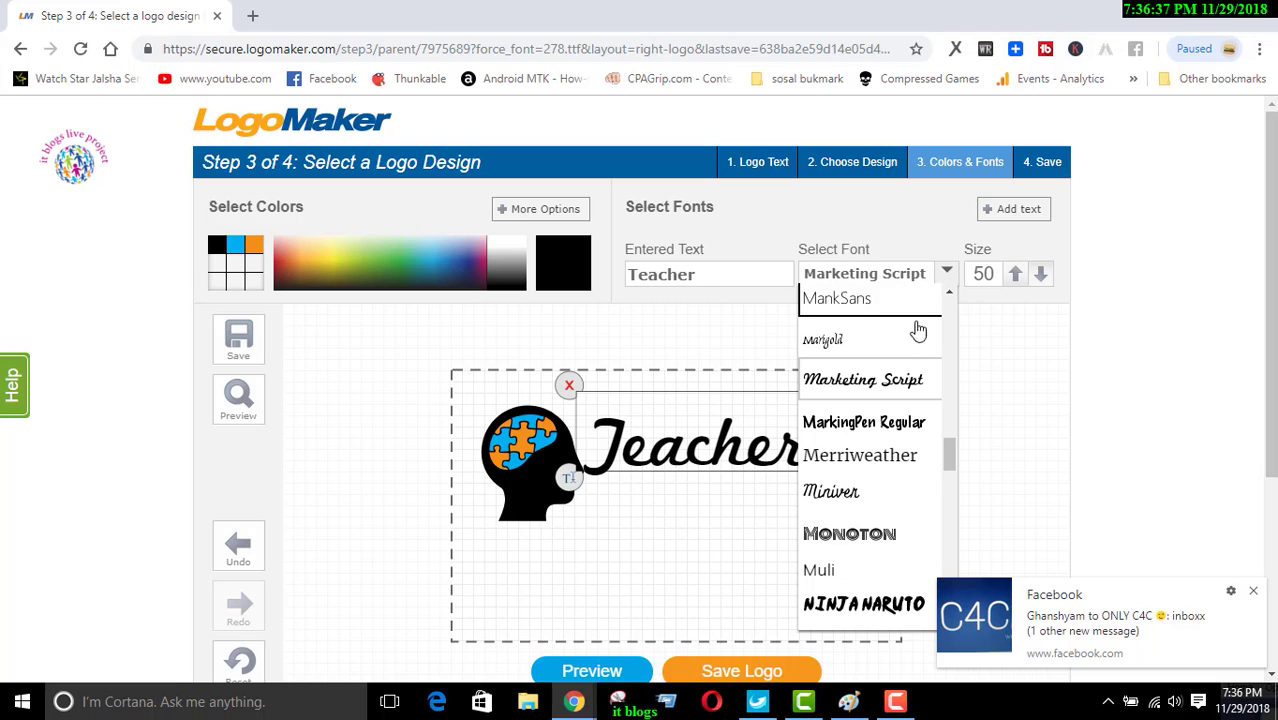
{"action": "scroll", "coordinate": [910, 354], "scroll_direction": "up", "scroll_amount": 3}
{"action": "scroll", "coordinate": [893, 380], "scroll_direction": "up", "scroll_amount": 2}
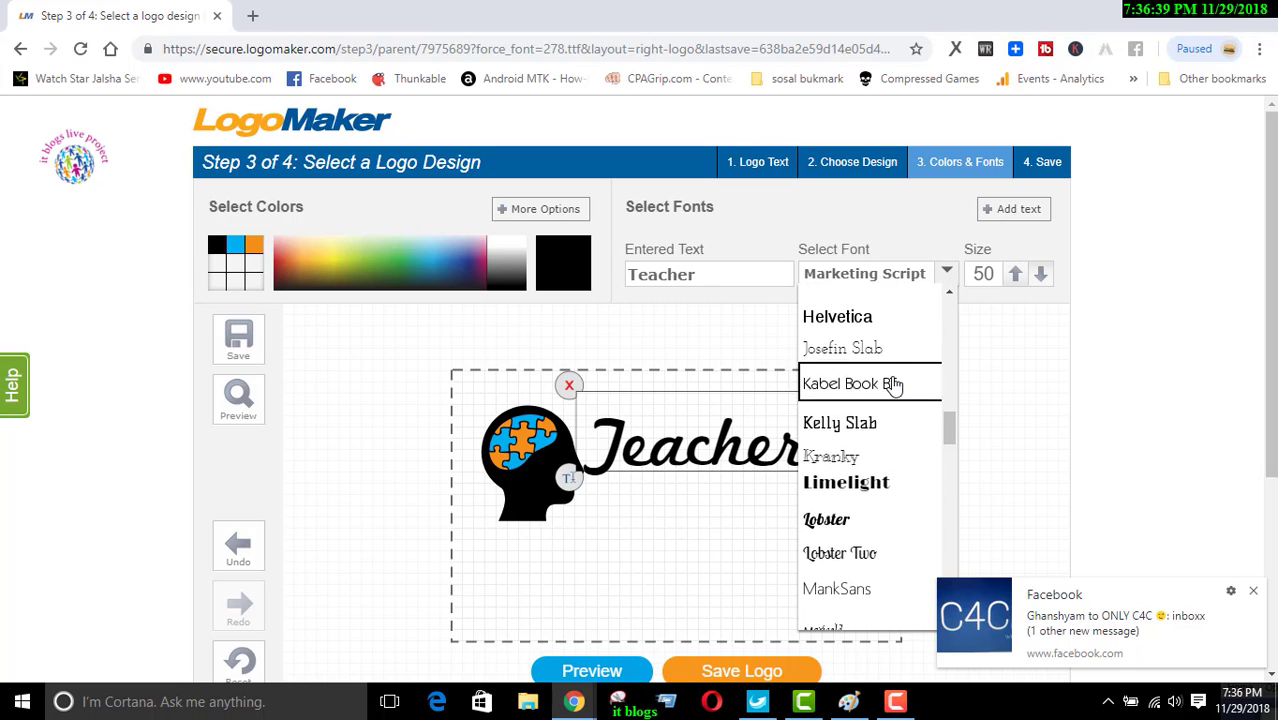
{"action": "scroll", "coordinate": [890, 380], "scroll_direction": "up", "scroll_amount": 6}
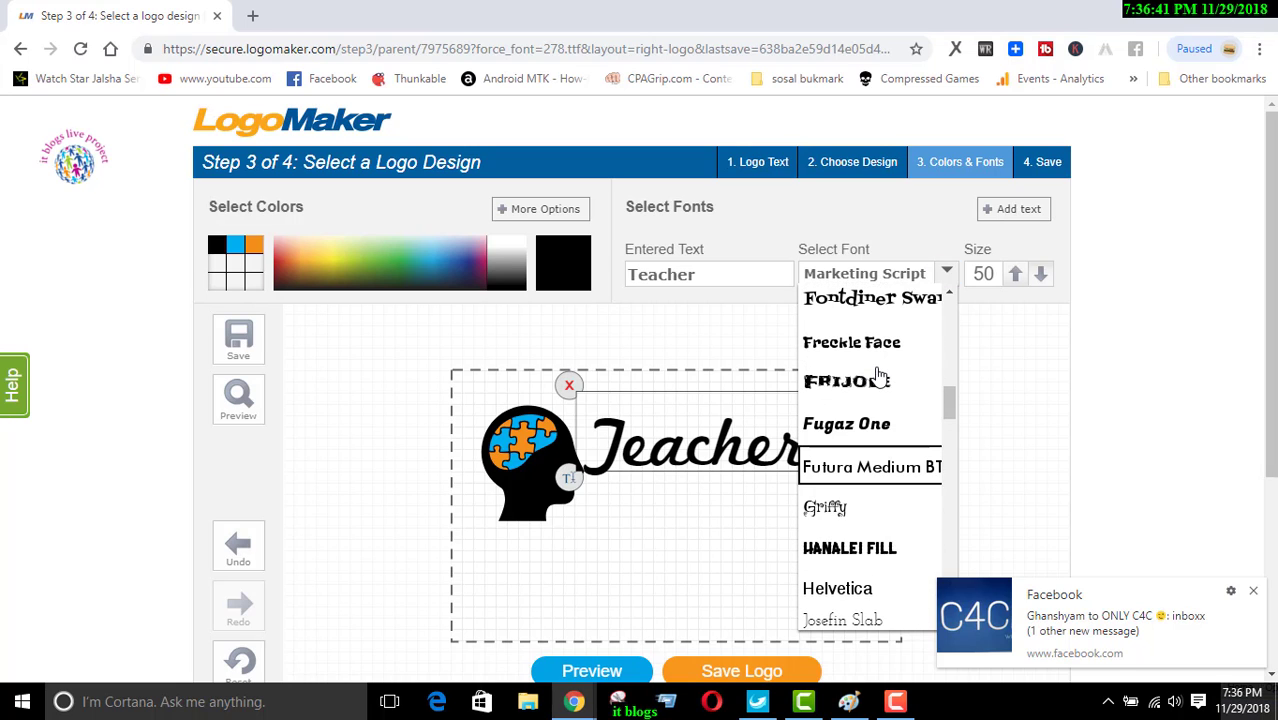
{"action": "left_click", "coordinate": [873, 390]}
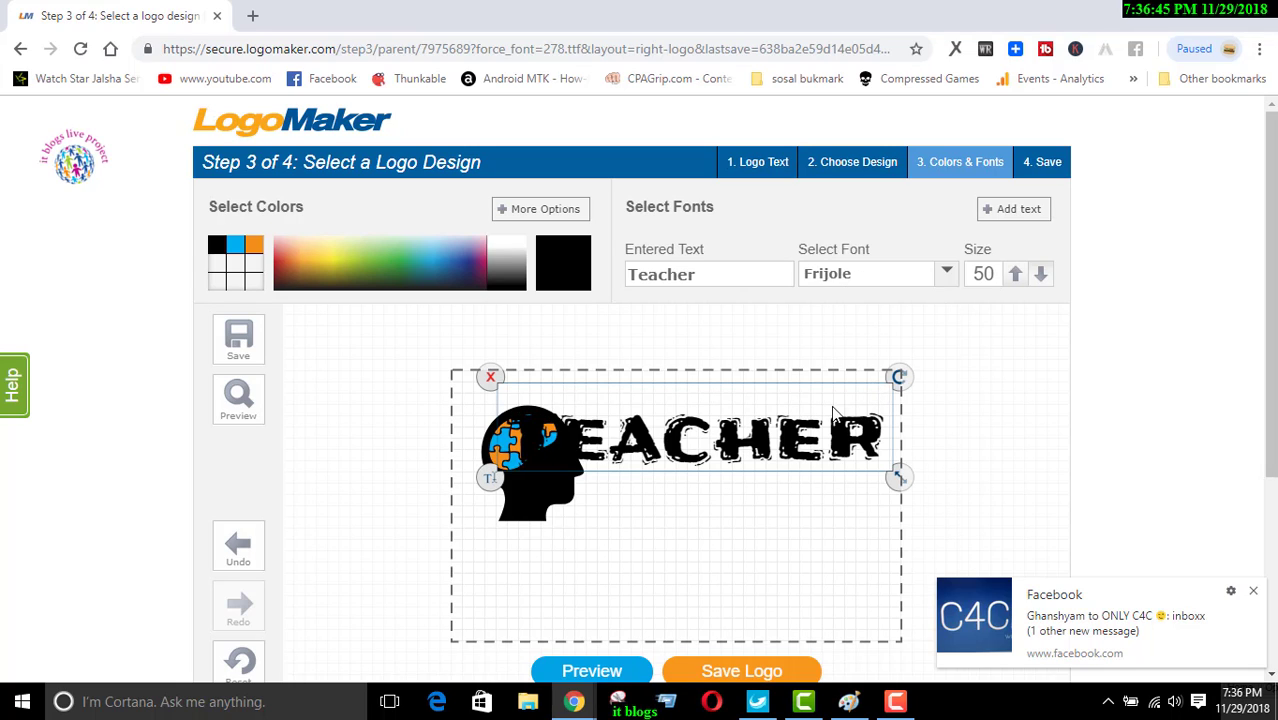
Shrink the Teacher text and reposition it beside the head icon without overlapping the puzzle brain.
{"action": "left_click_drag", "start_coordinate": [899, 476], "coordinate": [830, 462]}
{"action": "mouse_move", "coordinate": [760, 430]}
{"action": "left_mouse_down"}
{"action": "mouse_move", "coordinate": [780, 432]}
{"action": "mouse_move", "coordinate": [768, 429]}
{"action": "left_mouse_up"}
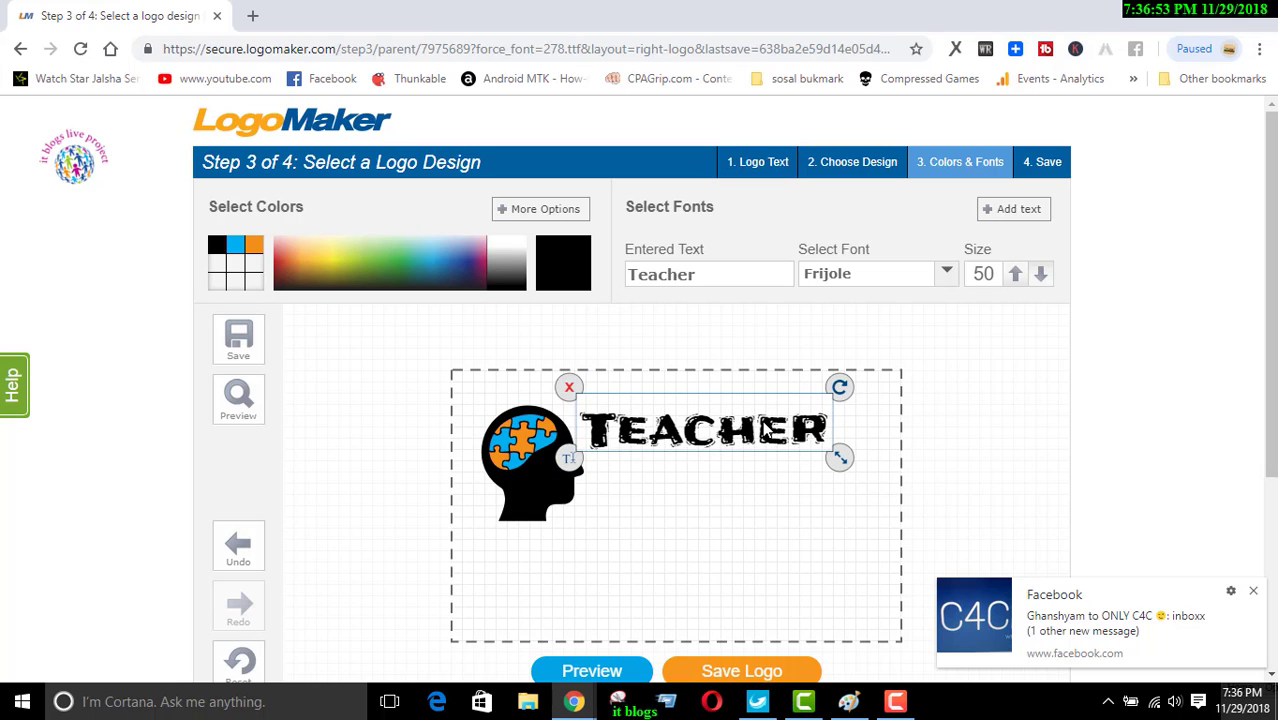
{"action": "left_click", "coordinate": [729, 498]}
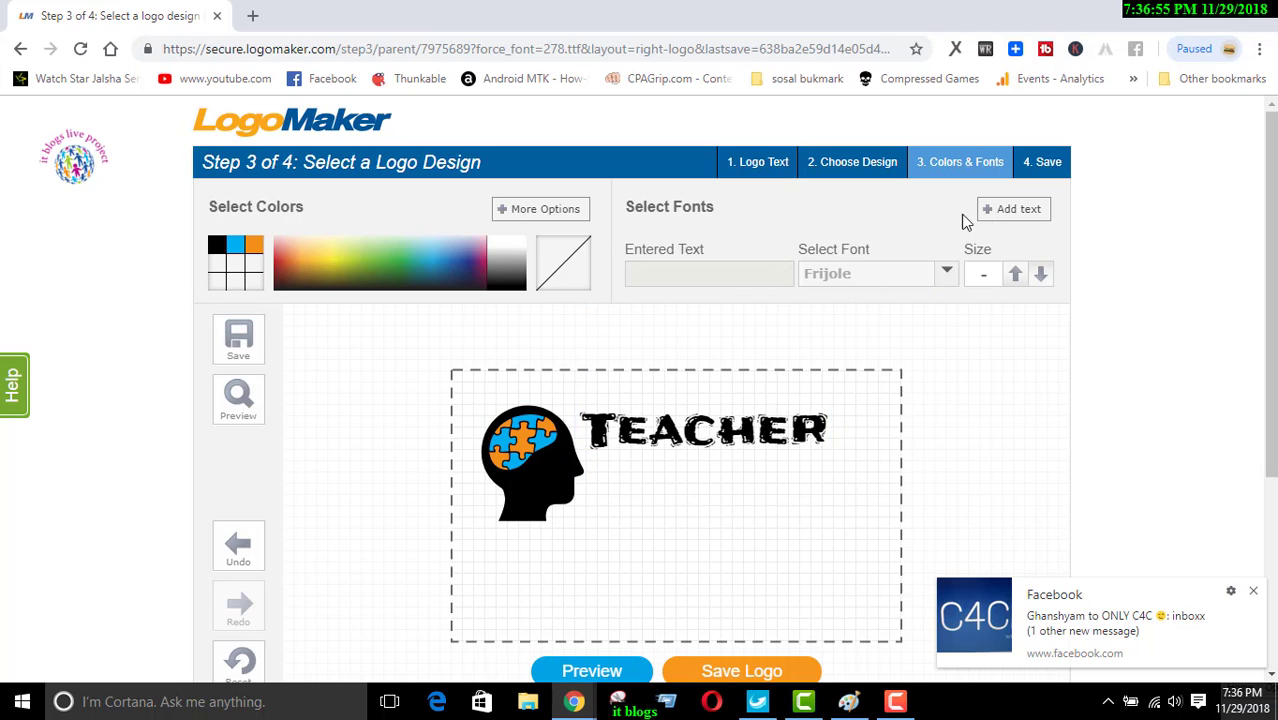
Add a text line reading The, shrink it and place it beneath the Teacher text.
{"action": "left_click", "coordinate": [1005, 210]}
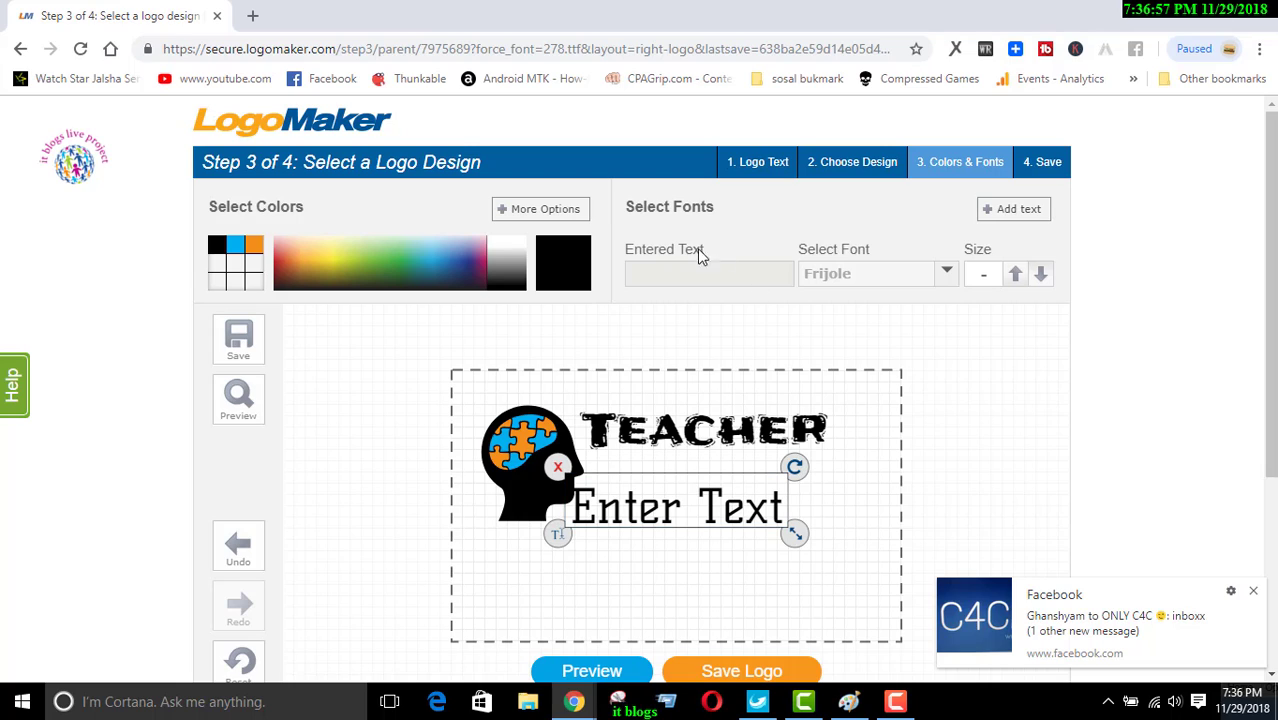
{"action": "left_click", "coordinate": [675, 485]}
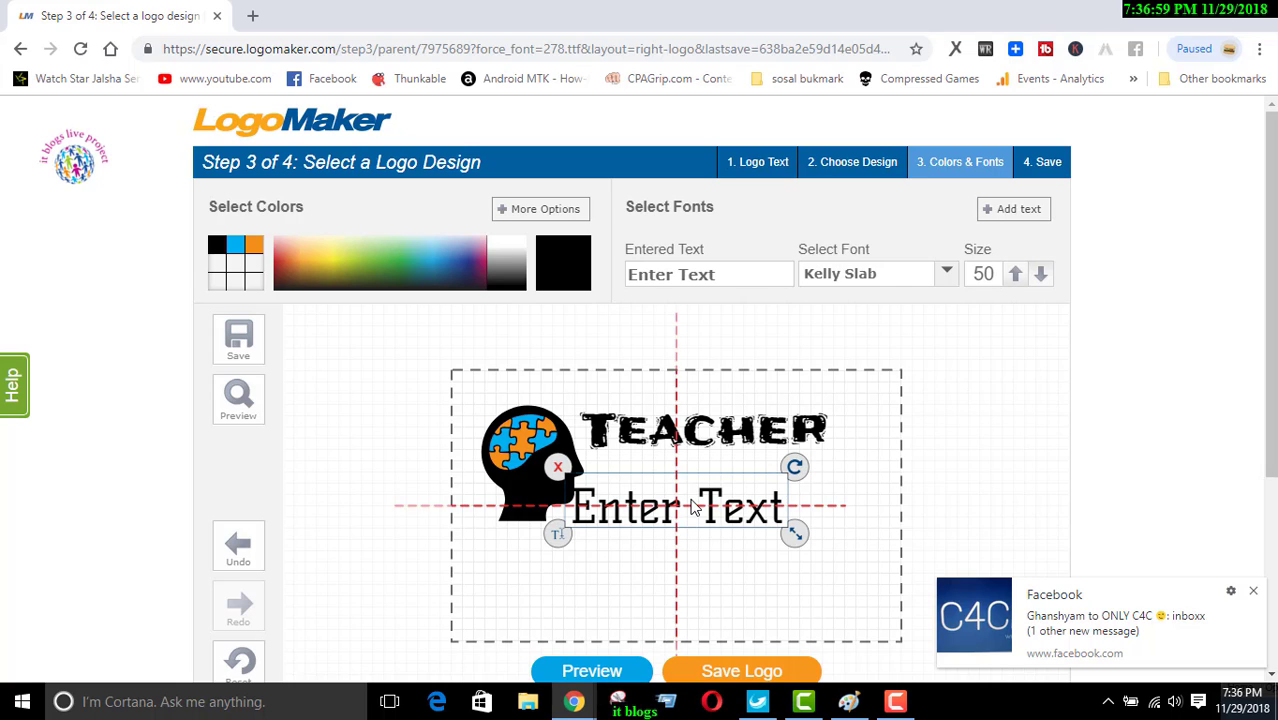
{"action": "triple_click", "coordinate": [729, 279]}
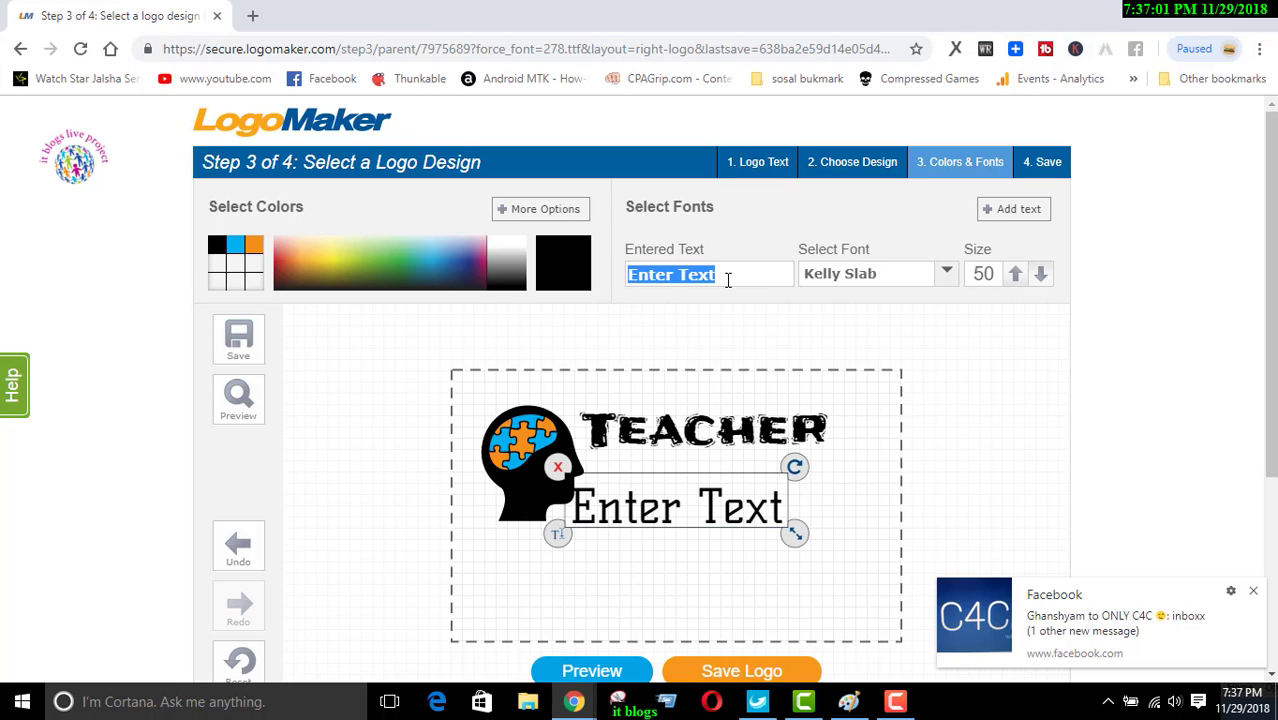
{"action": "type", "text": "TH"}
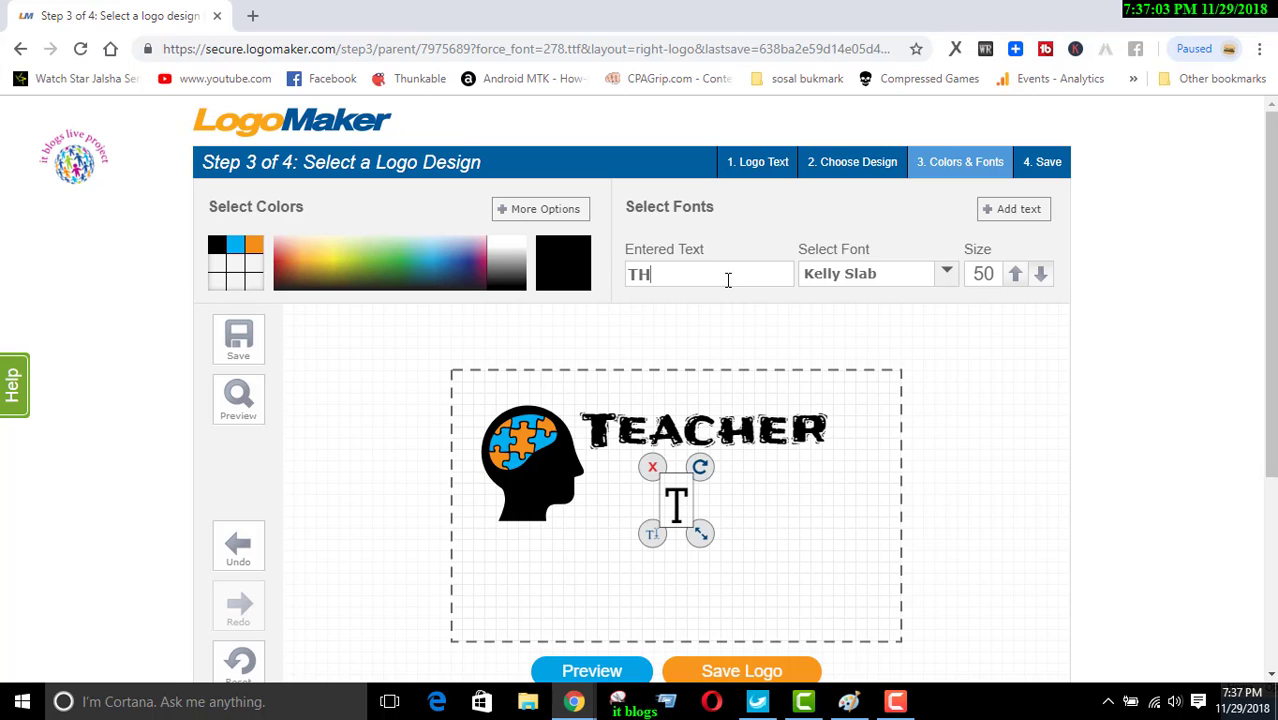
{"action": "key", "text": "BackSpace"}
{"action": "type", "text": "he"}
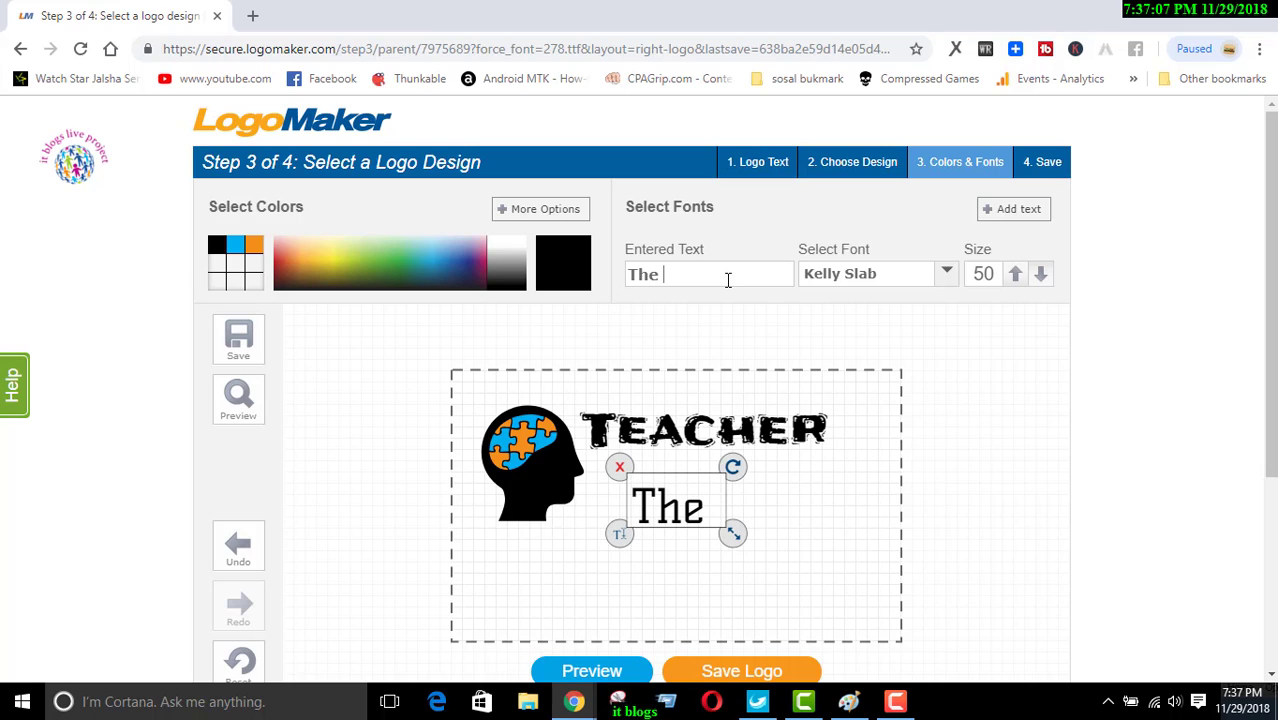
{"action": "left_click_drag", "start_coordinate": [740, 537], "coordinate": [688, 480]}
{"action": "left_click", "coordinate": [673, 525]}
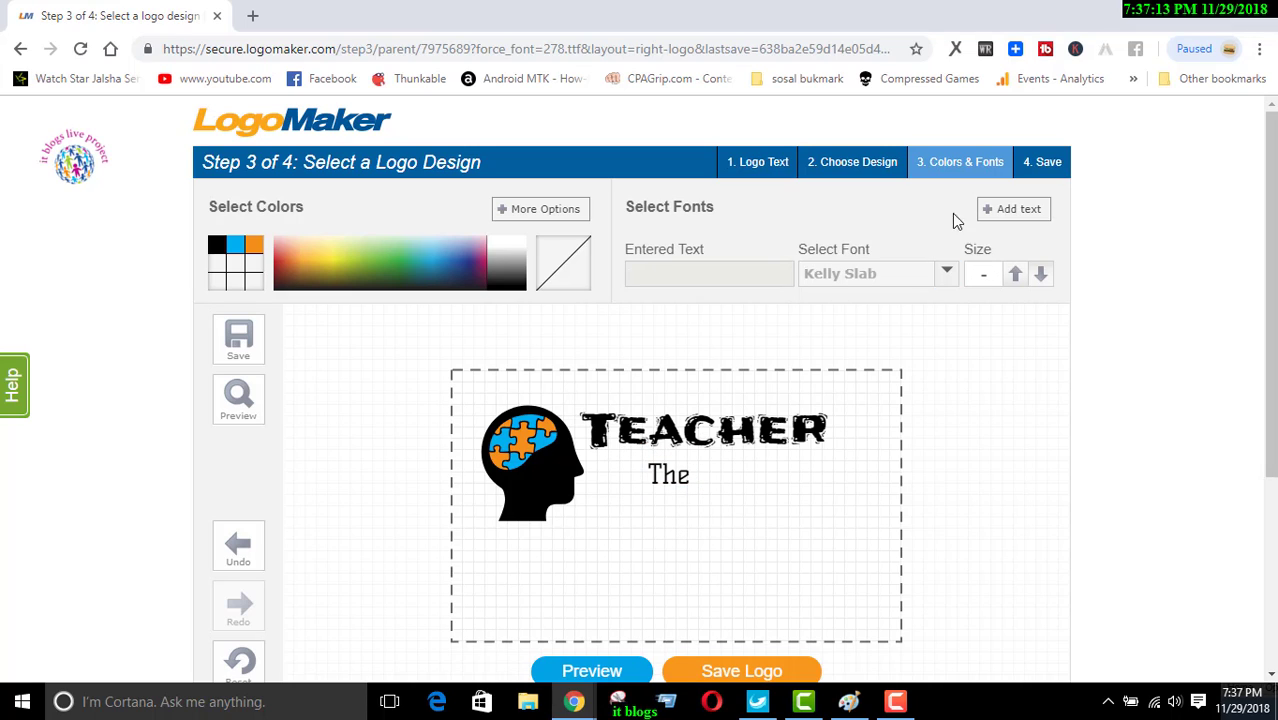
Add another text line reading Teach blog to the logo.
{"action": "left_click", "coordinate": [1016, 211]}
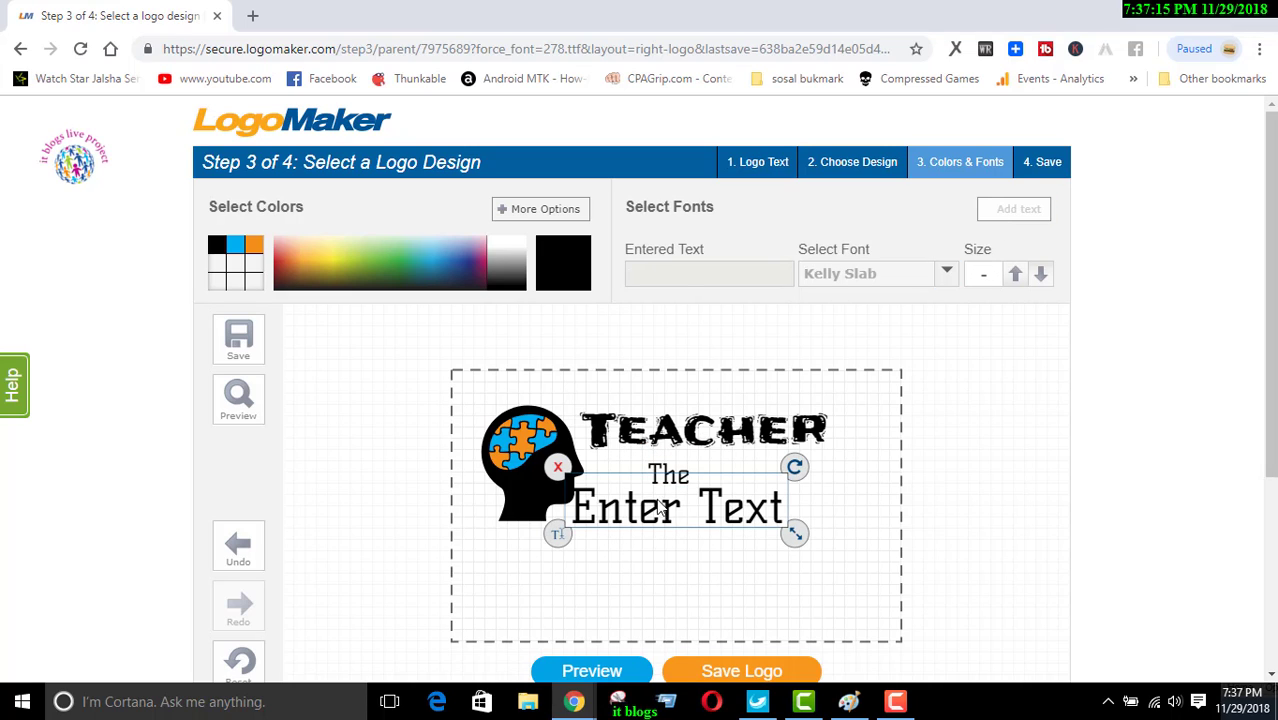
{"action": "triple_click", "coordinate": [731, 276]}
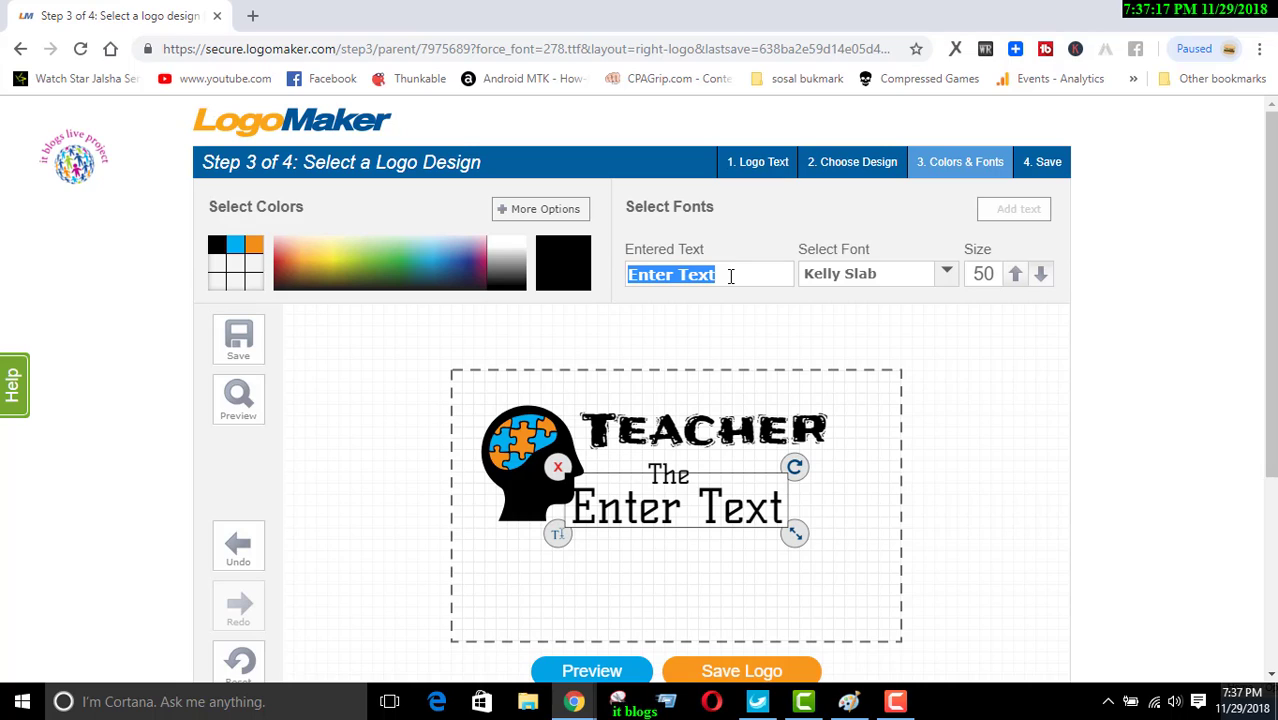
{"action": "type", "text": "T"}
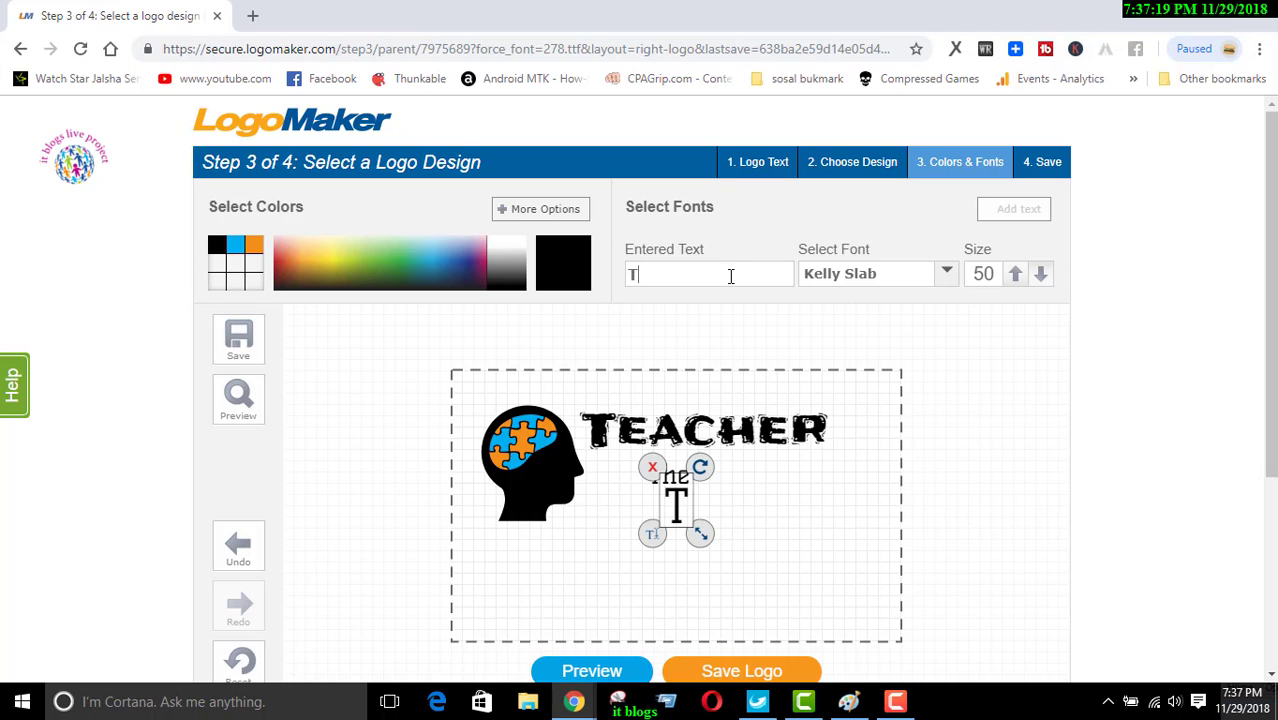
{"action": "type", "text": "ac"}
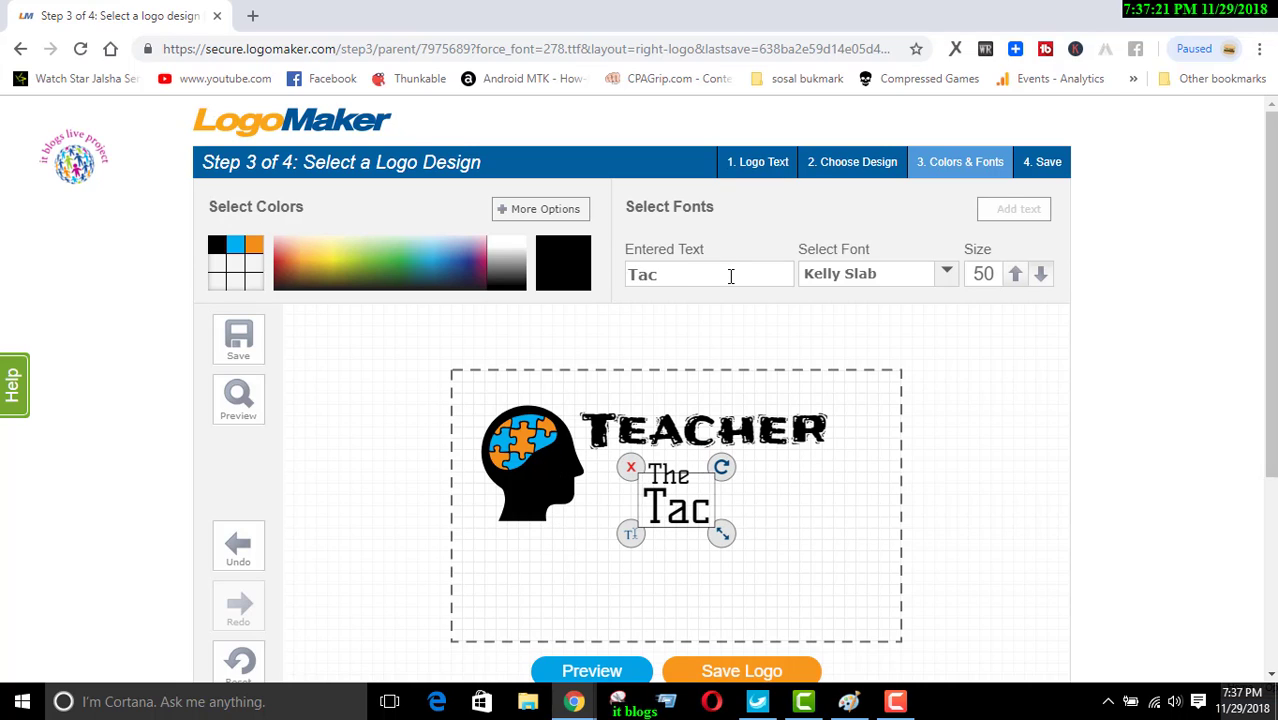
{"action": "key", "text": "BackSpace"}
{"action": "key", "text": "BackSpace"}
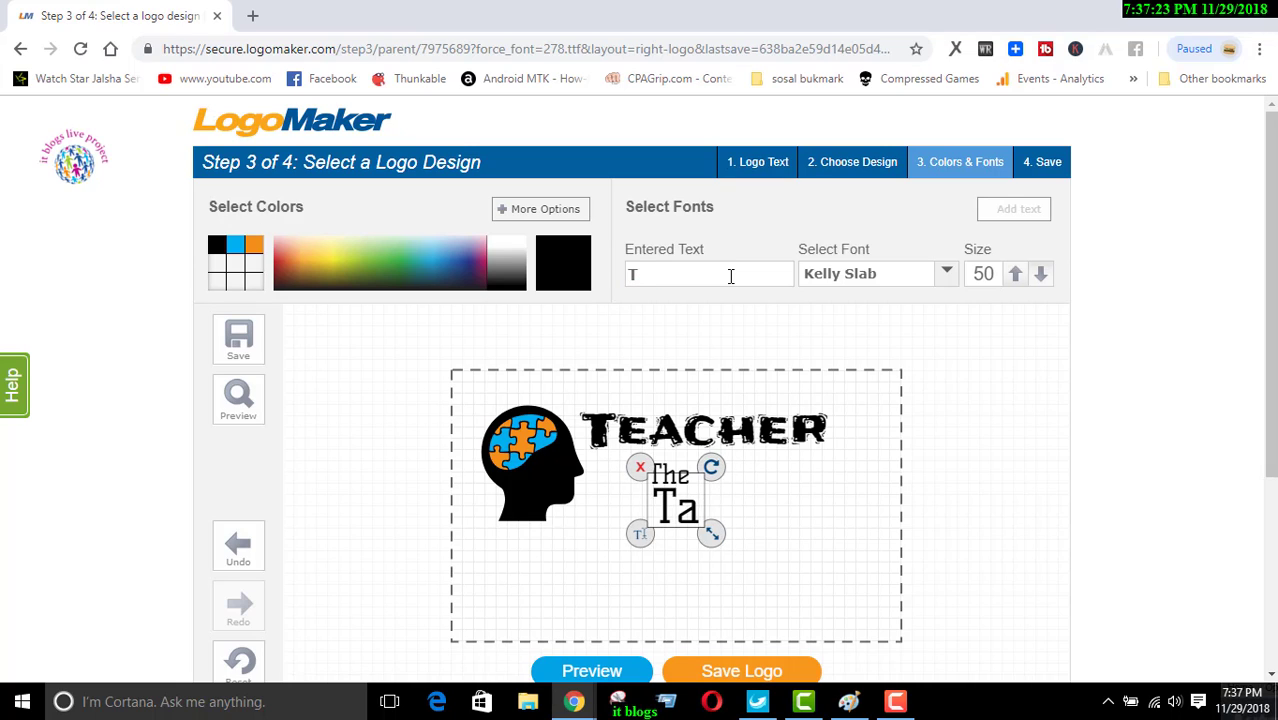
{"action": "type", "text": "e"}
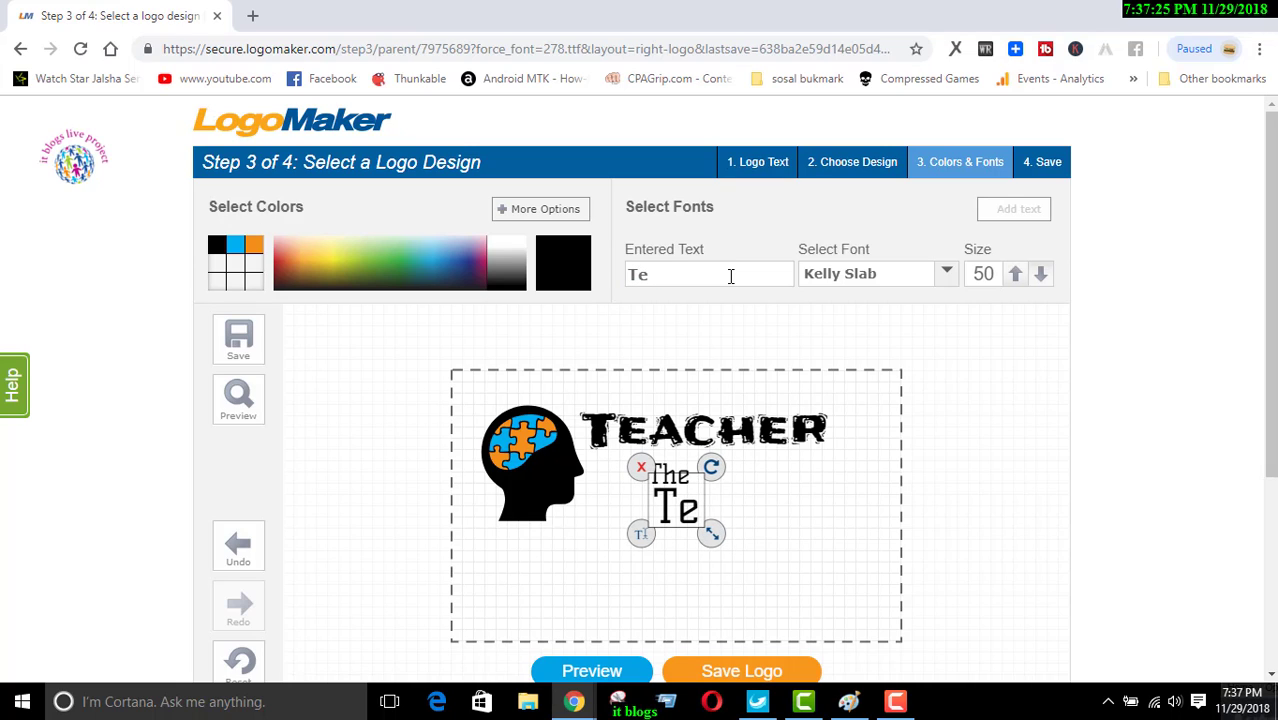
{"action": "type", "text": "ac"}
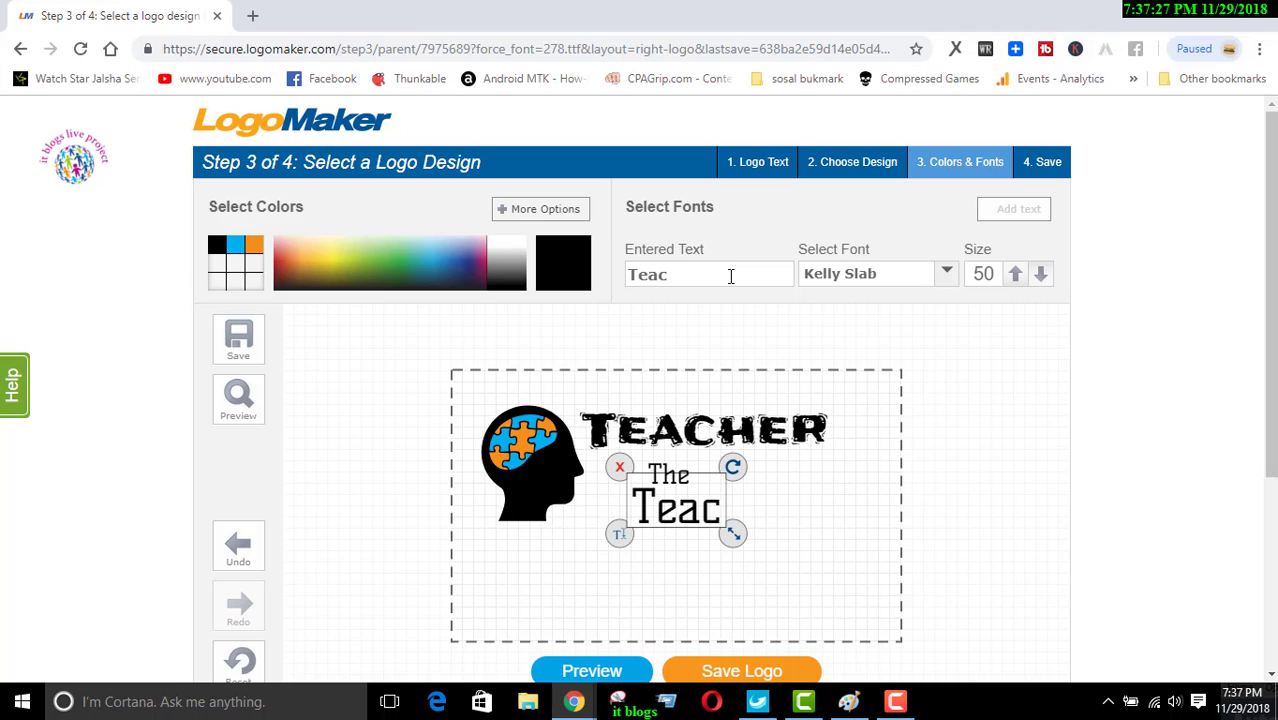
{"action": "type", "text": "h"}
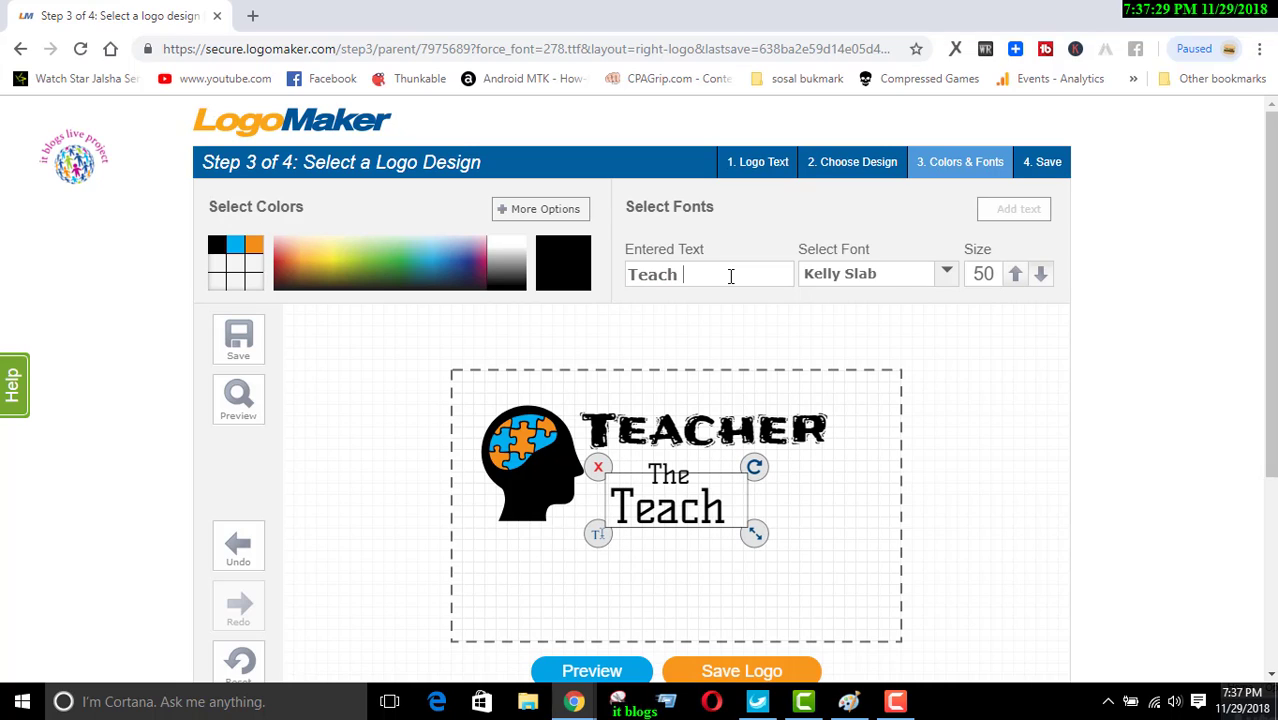
{"action": "type", "text": " blog"}
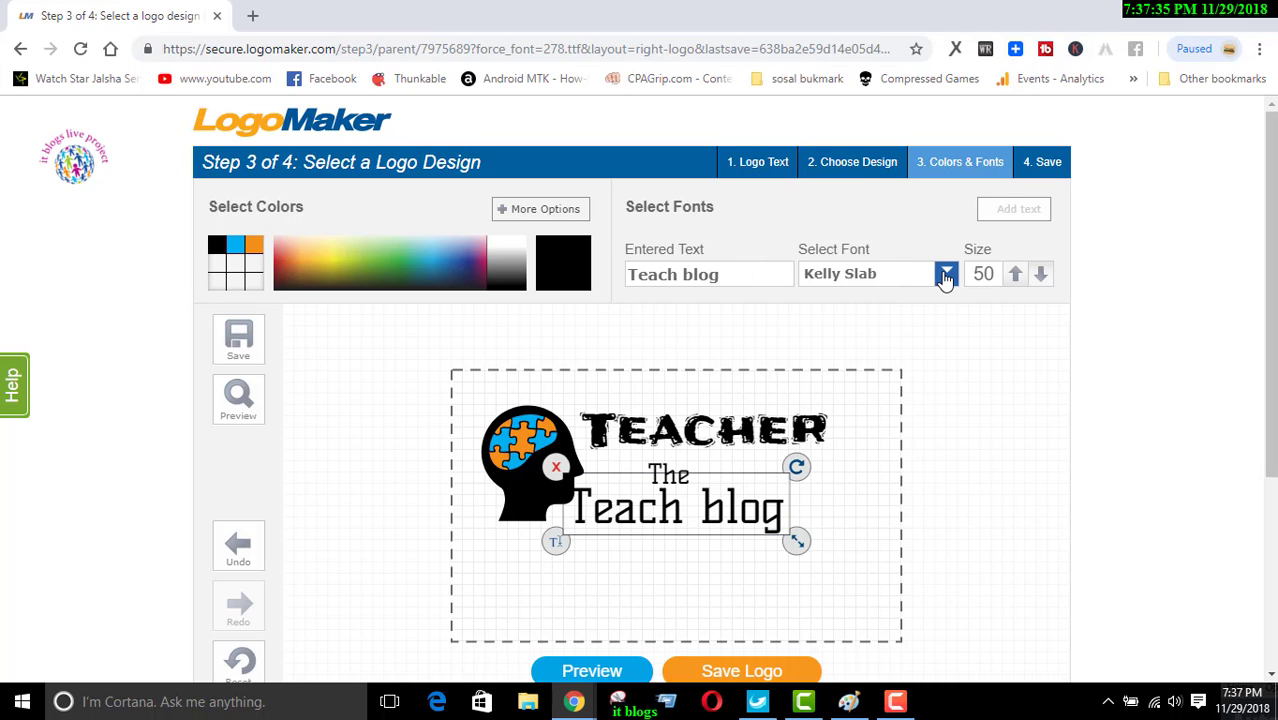
Change the font of the Teach blog text to Limelight.
{"action": "left_click", "coordinate": [945, 273]}
{"action": "scroll", "coordinate": [850, 445], "scroll_direction": "down", "scroll_amount": 3}
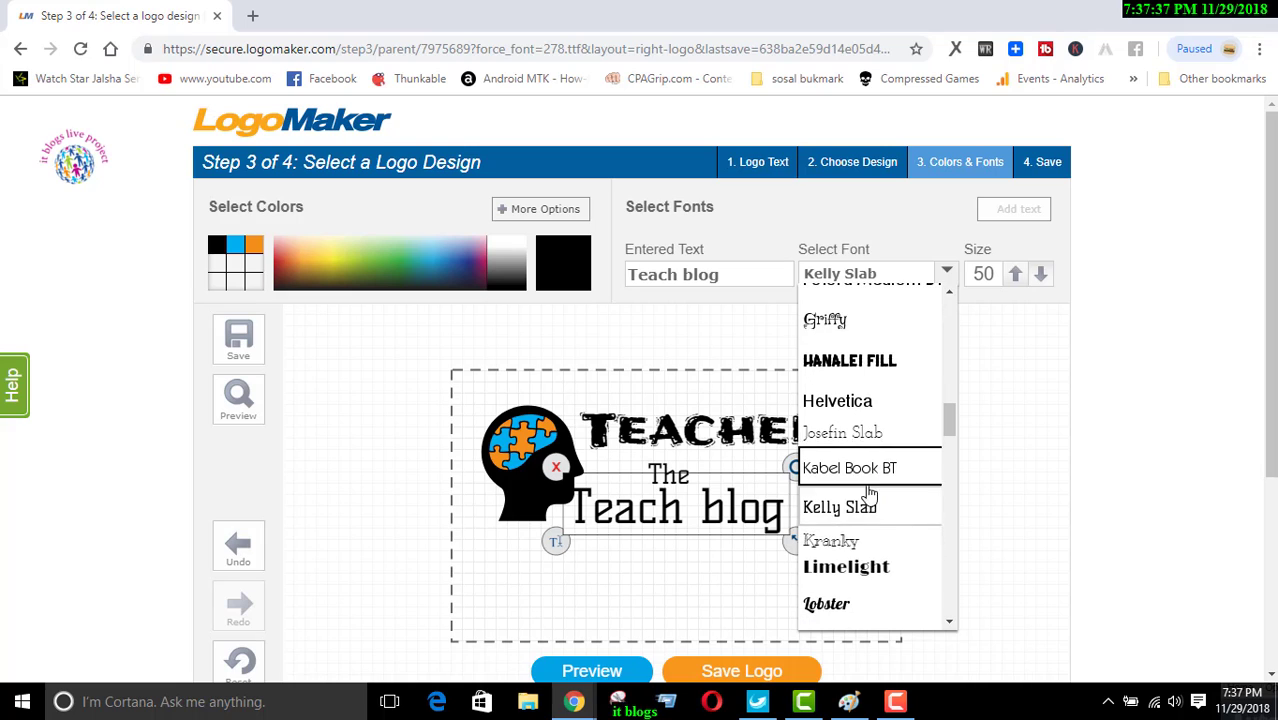
{"action": "scroll", "coordinate": [876, 556], "scroll_direction": "down", "scroll_amount": 2}
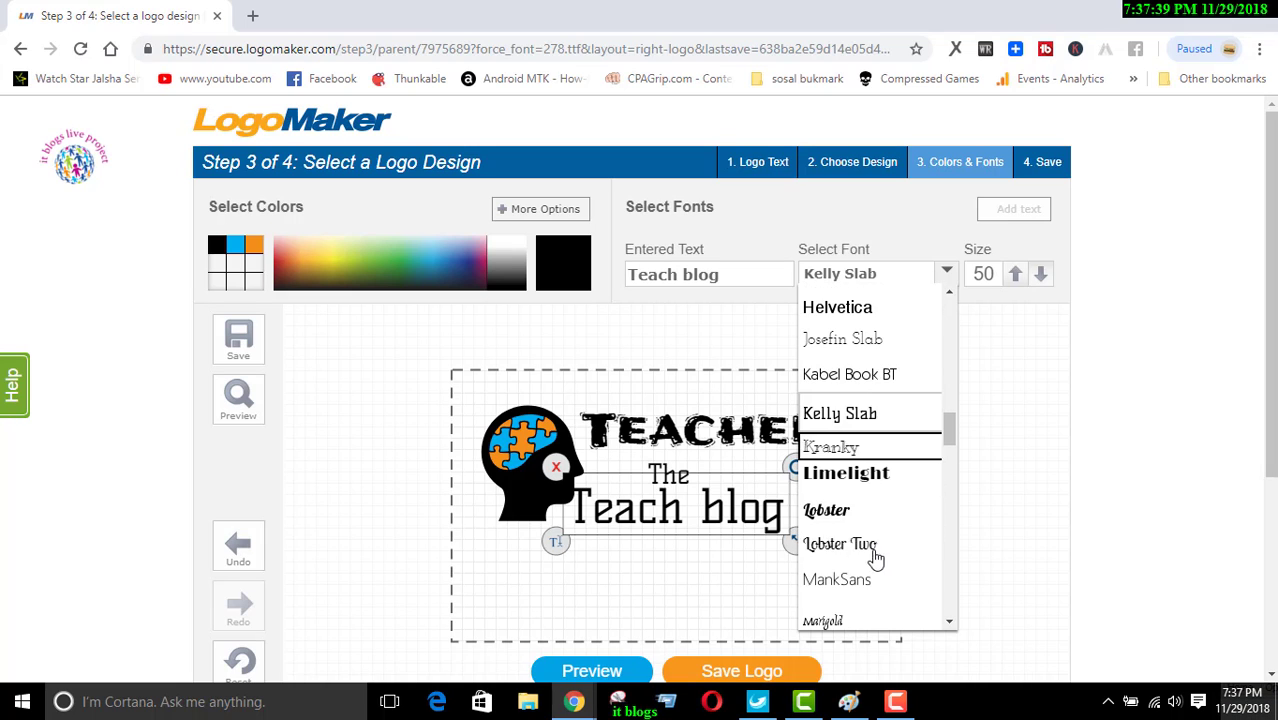
{"action": "left_click", "coordinate": [853, 478]}
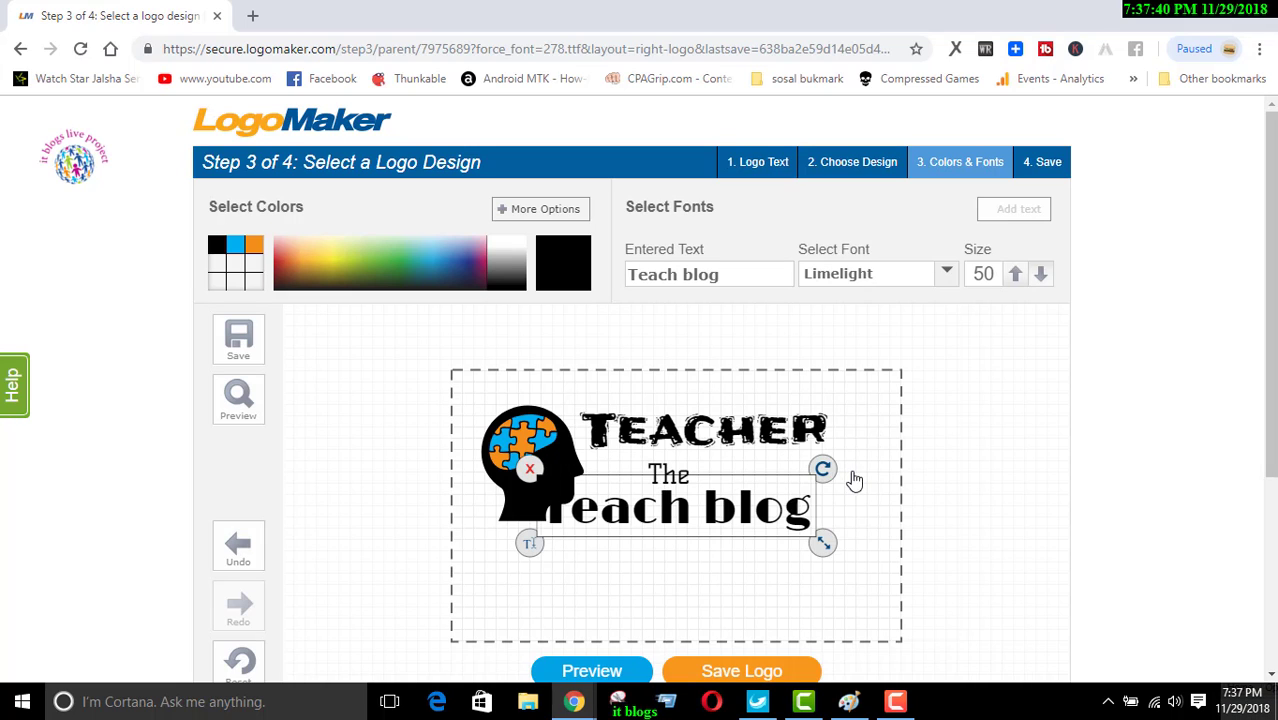
Browse further through the fonts and apply Monoton to the Teach blog text.
{"action": "left_click", "coordinate": [946, 276]}
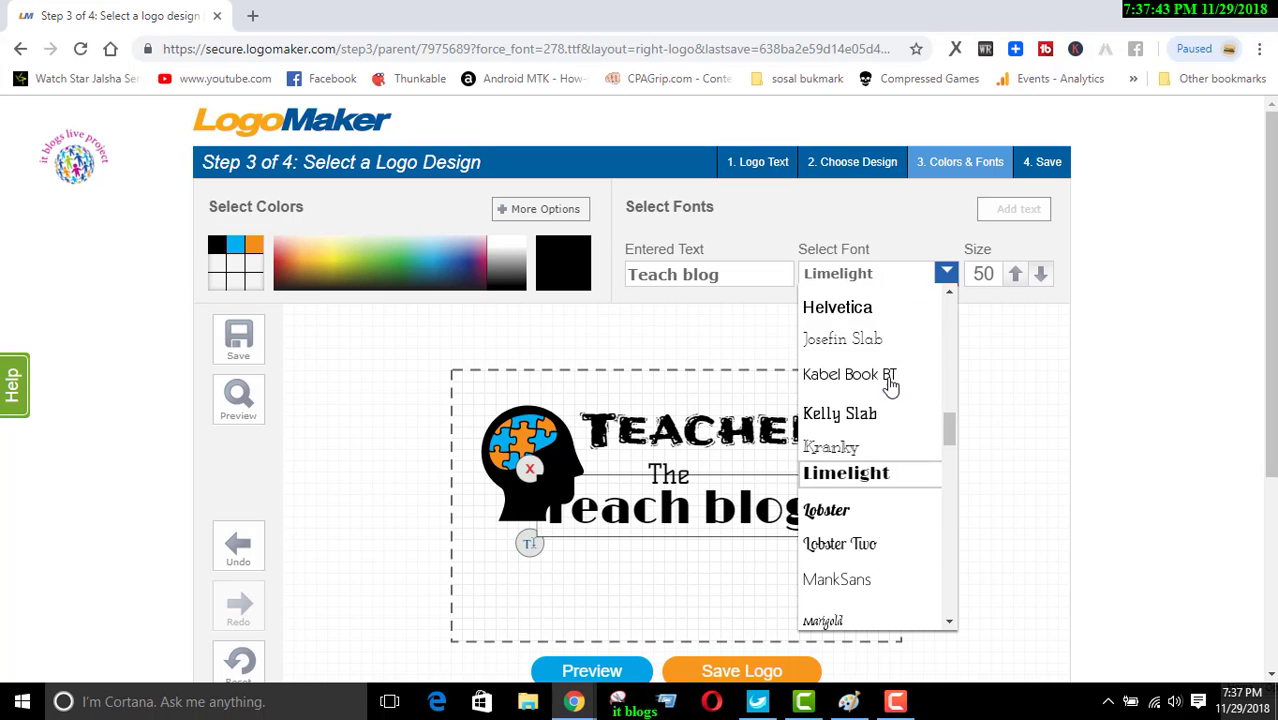
{"action": "scroll", "coordinate": [875, 500], "scroll_direction": "down", "scroll_amount": 2}
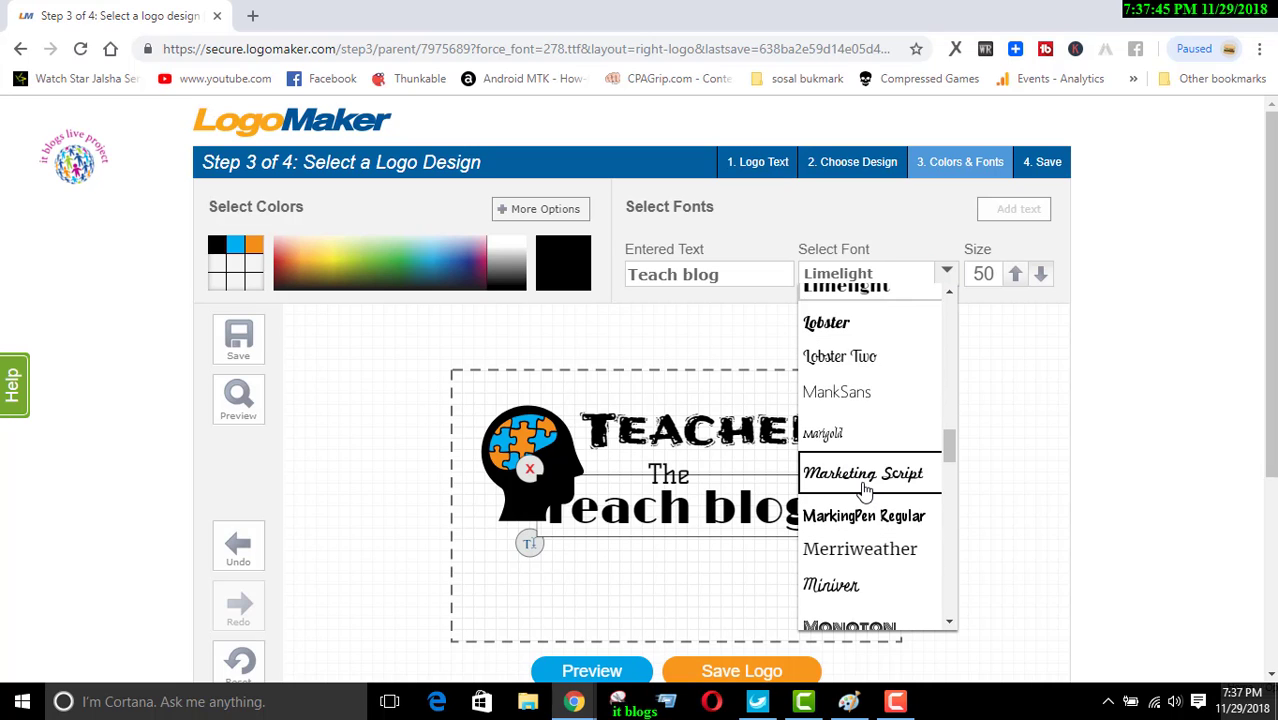
{"action": "scroll", "coordinate": [867, 510], "scroll_direction": "down", "scroll_amount": 1}
{"action": "scroll", "coordinate": [872, 612], "scroll_direction": "down", "scroll_amount": 2}
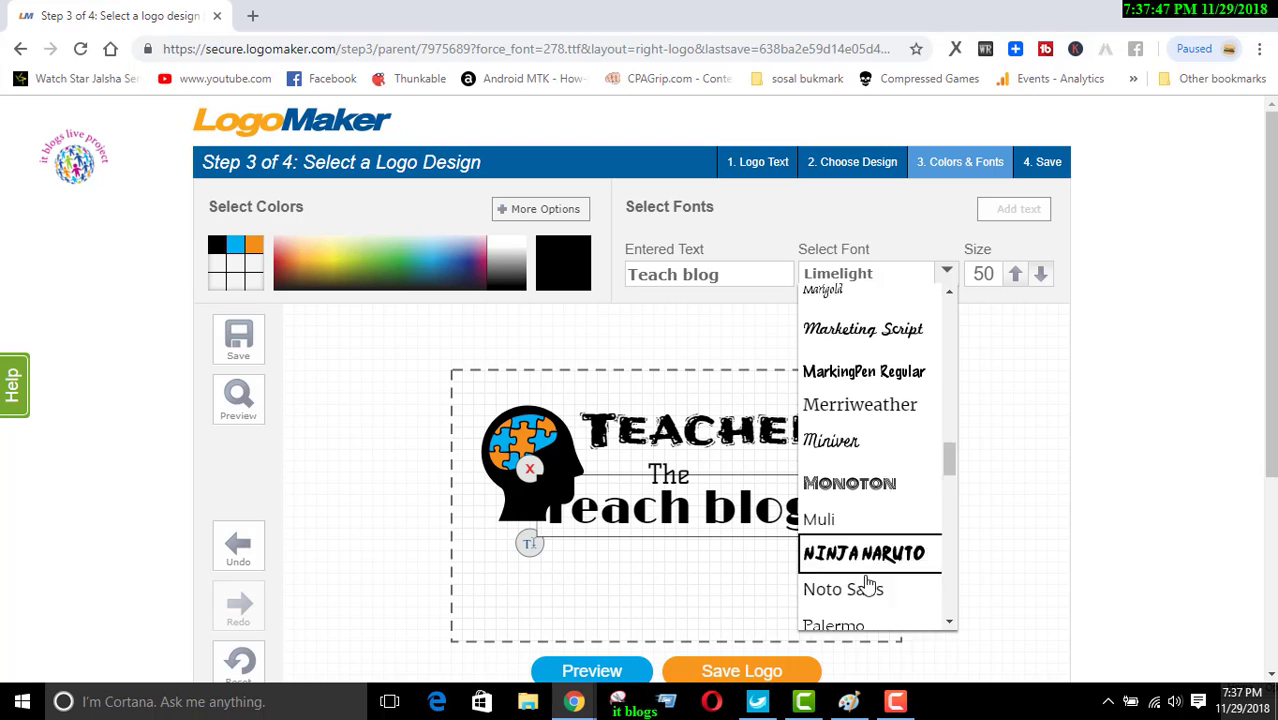
{"action": "scroll", "coordinate": [884, 556], "scroll_direction": "up", "scroll_amount": 1}
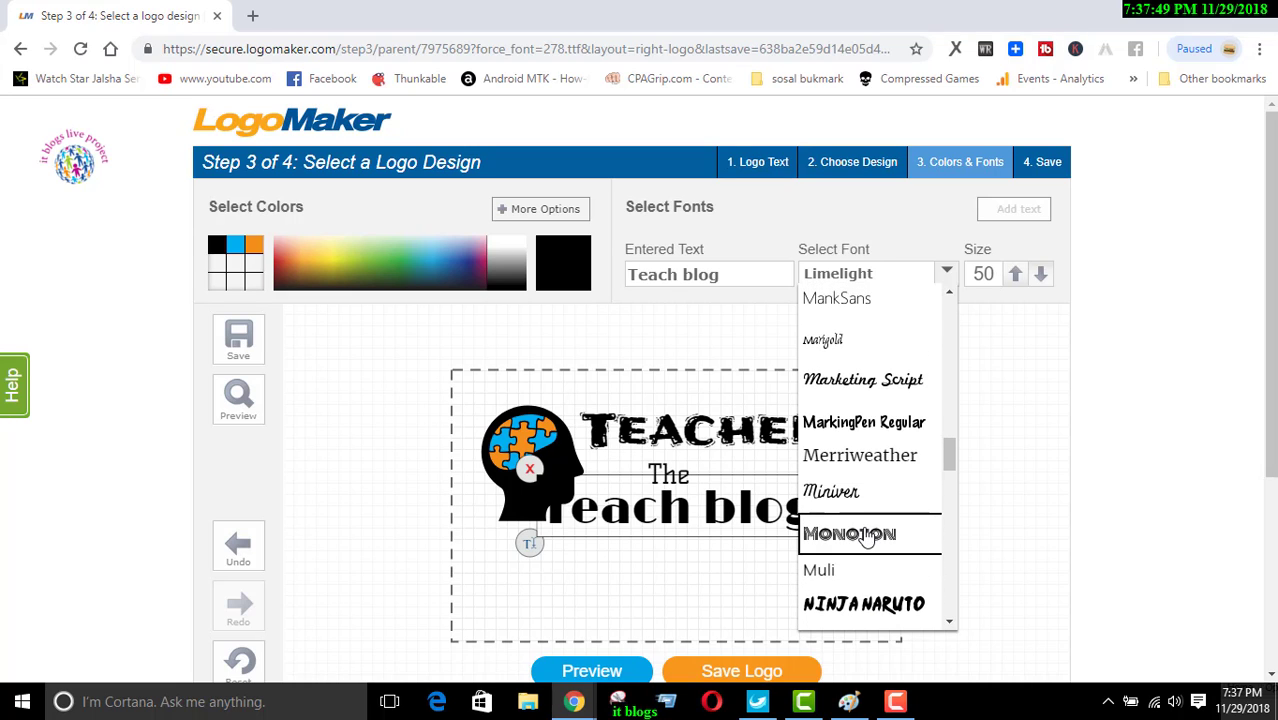
{"action": "left_click", "coordinate": [866, 538]}
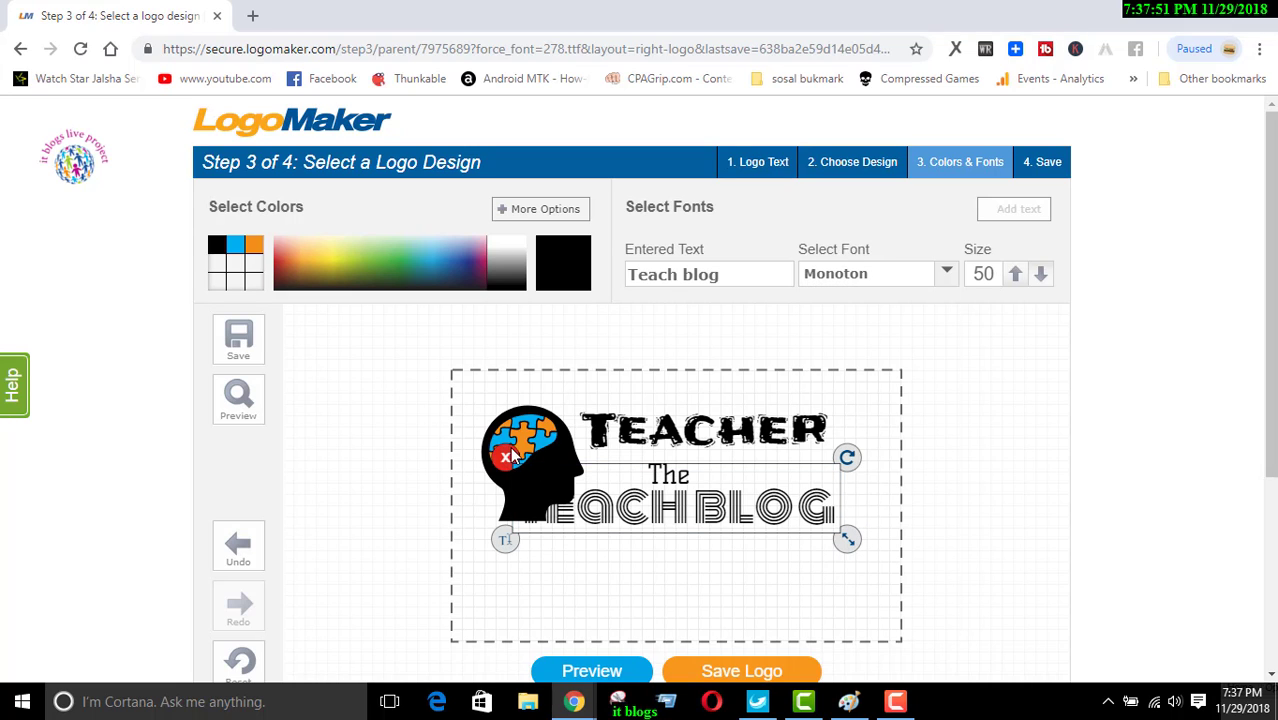
Resize and reposition the Teach blog text beneath The, clear of the head icon, and switch its font to Limelight.
{"action": "left_click_drag", "start_coordinate": [840, 540], "coordinate": [778, 524]}
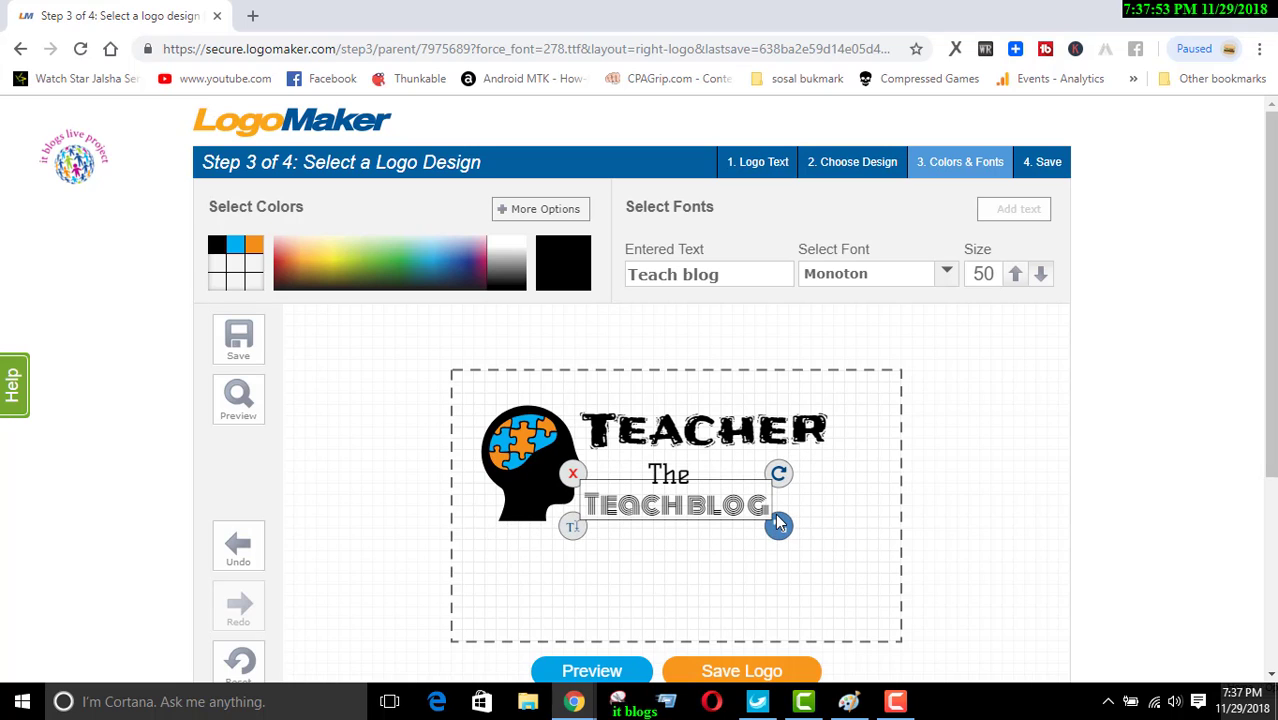
{"action": "left_click_drag", "start_coordinate": [704, 510], "coordinate": [723, 514]}
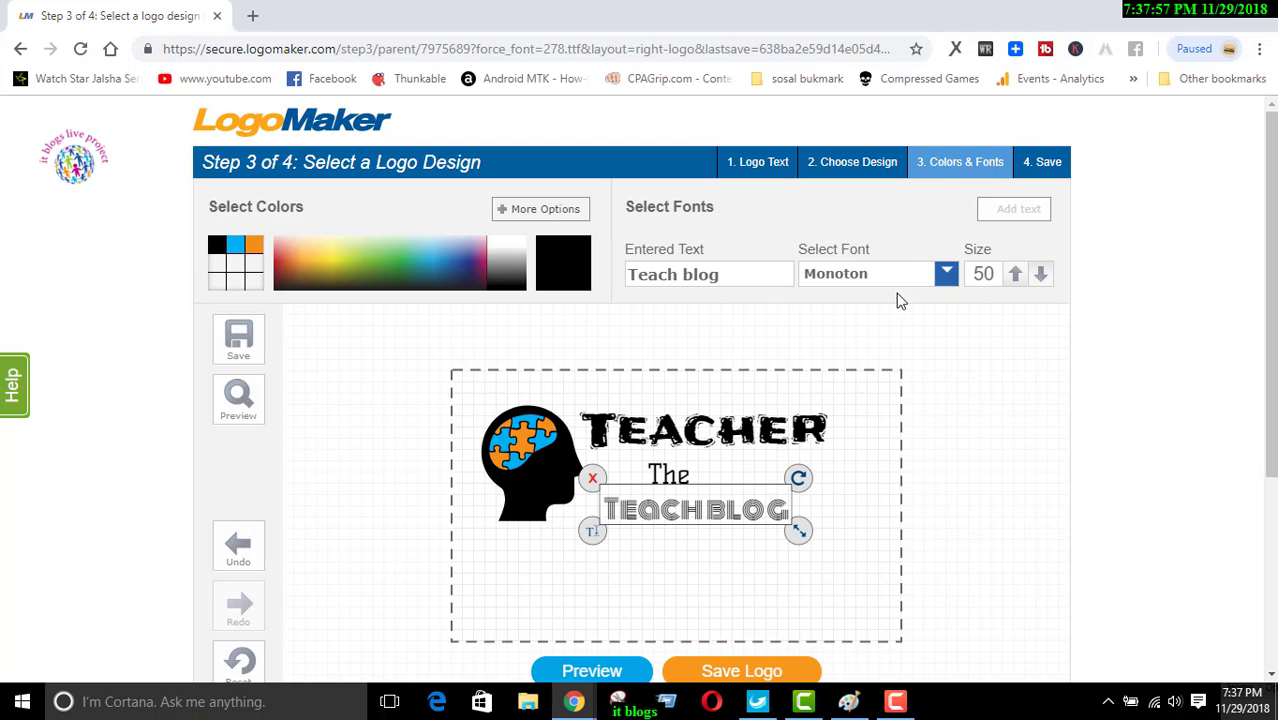
{"action": "left_click", "coordinate": [945, 273]}
{"action": "scroll", "coordinate": [884, 513], "scroll_direction": "down", "scroll_amount": 1}
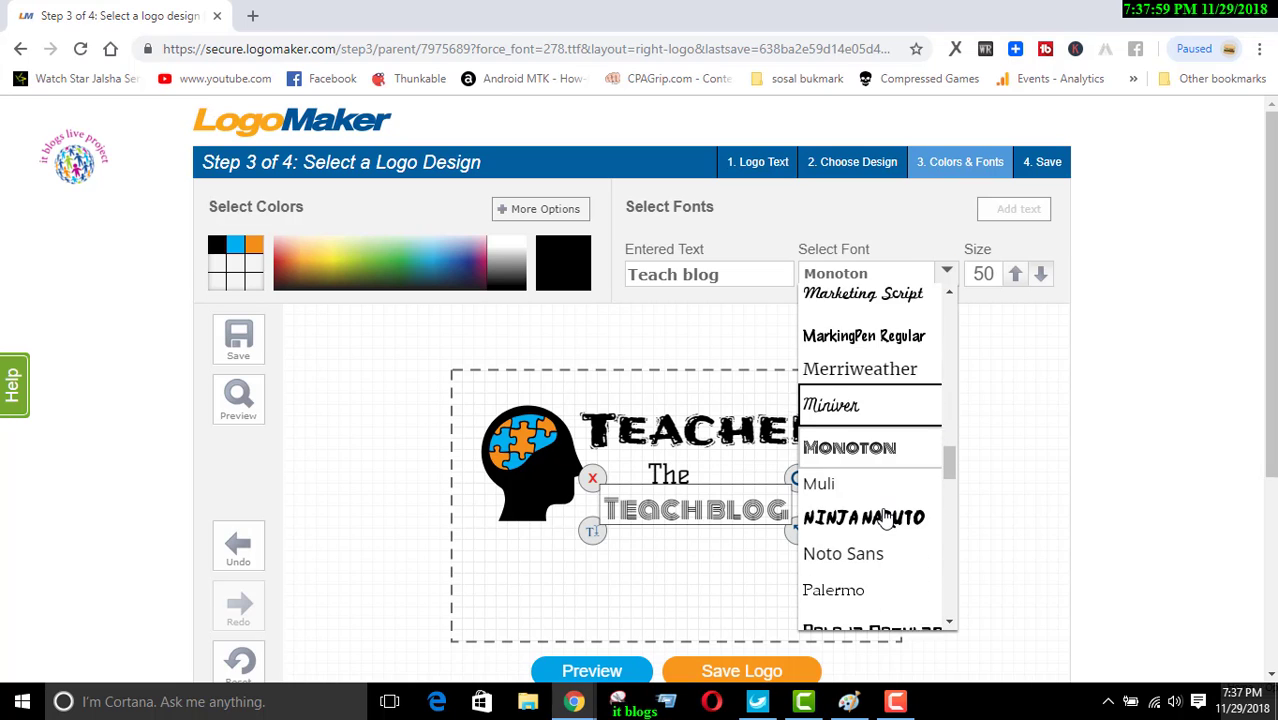
{"action": "scroll", "coordinate": [884, 494], "scroll_direction": "up", "scroll_amount": 3}
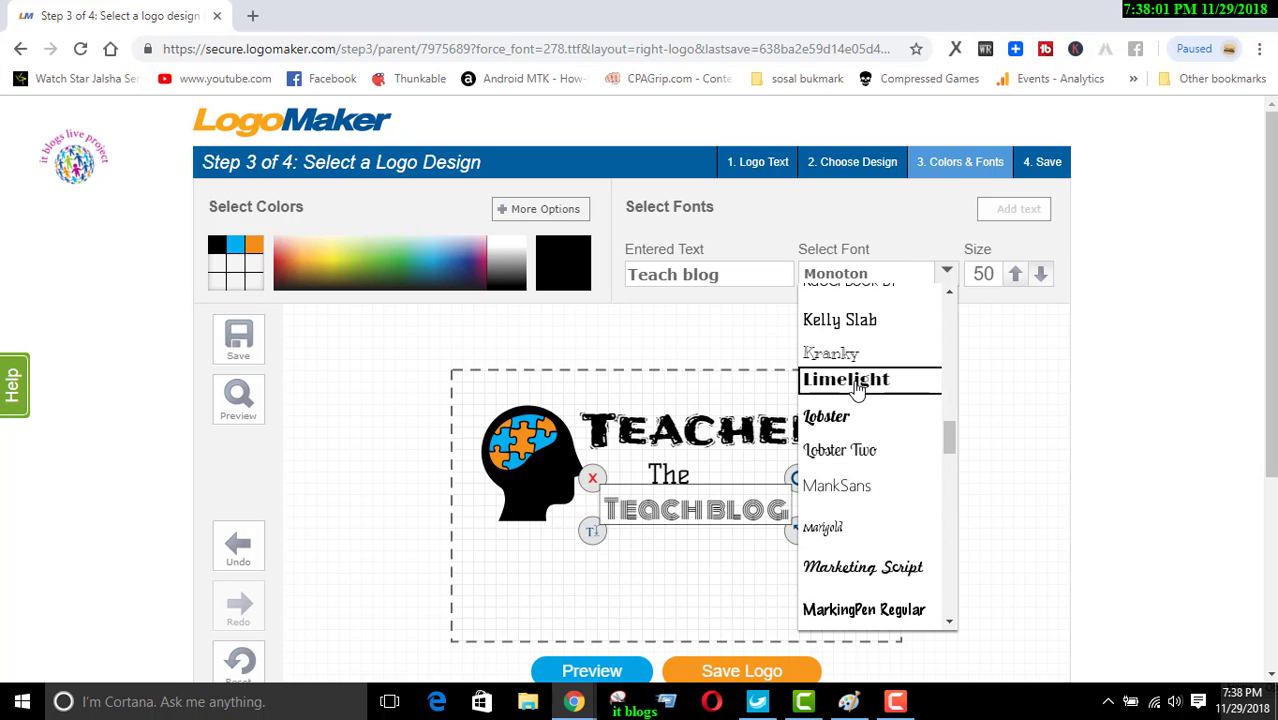
{"action": "left_click", "coordinate": [857, 388]}
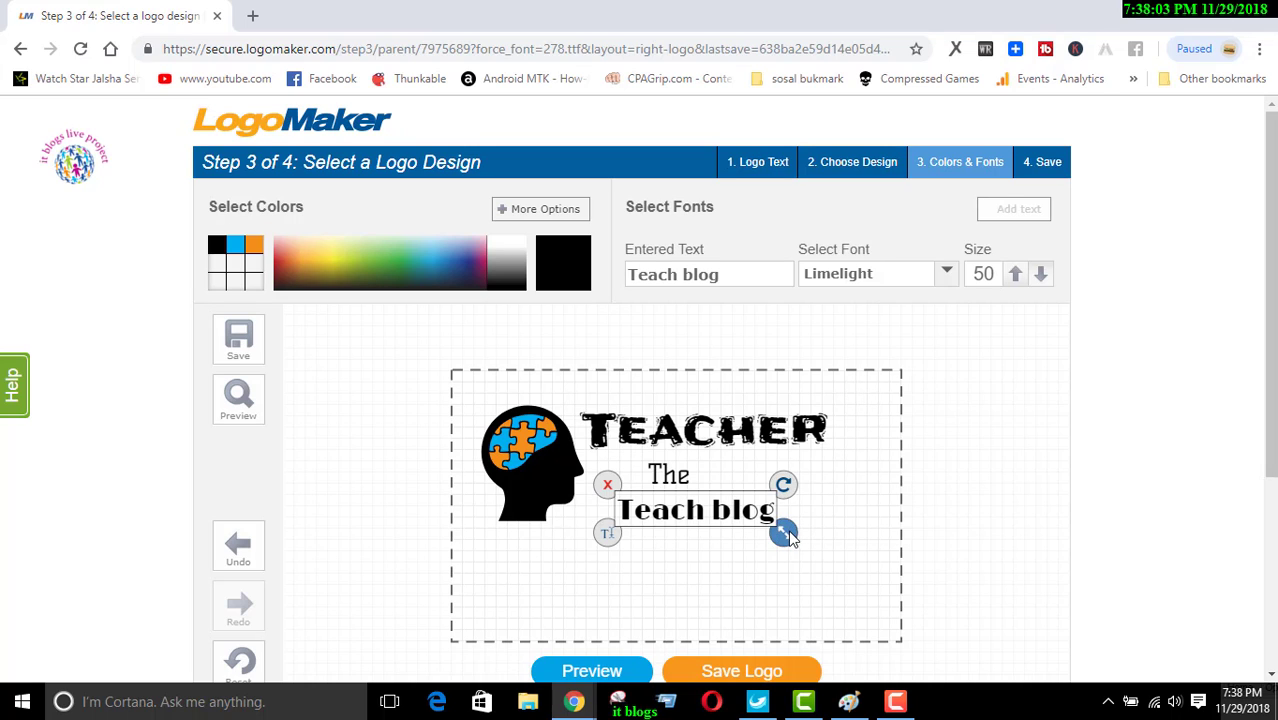
{"action": "left_click_drag", "start_coordinate": [787, 537], "coordinate": [835, 560]}
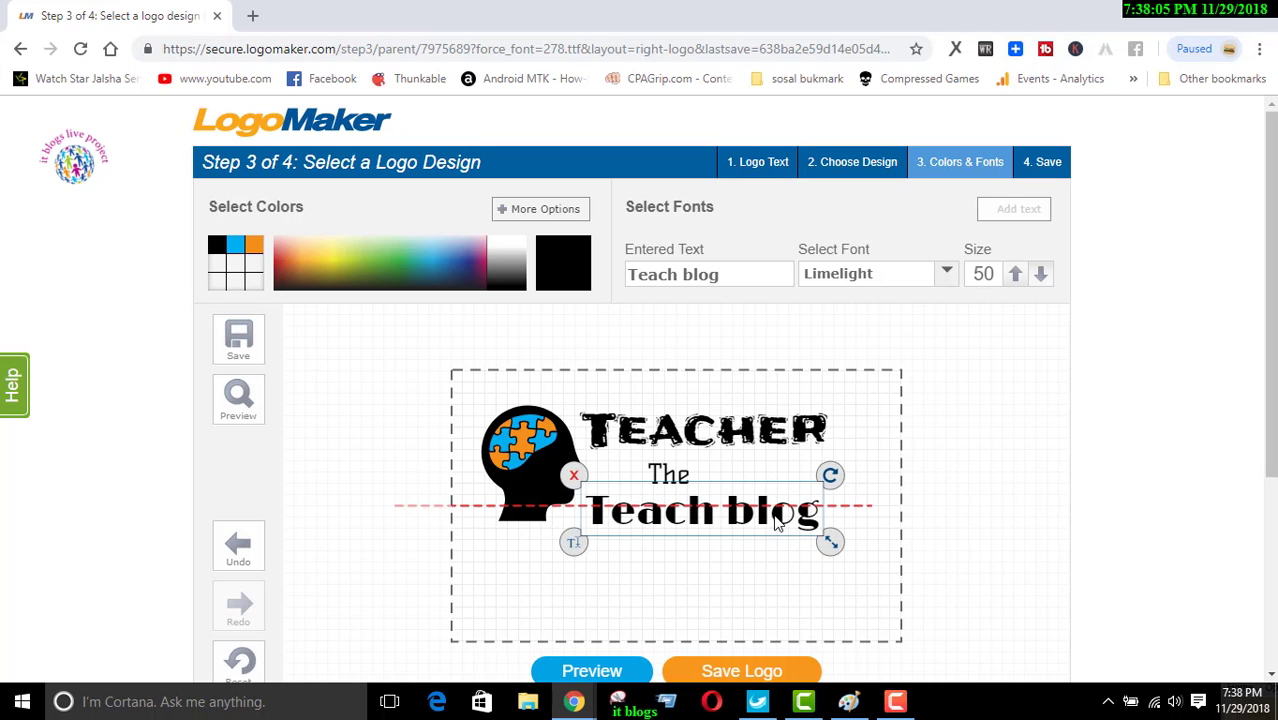
{"action": "left_click_drag", "start_coordinate": [776, 524], "coordinate": [783, 527]}
{"action": "left_click", "coordinate": [736, 574]}
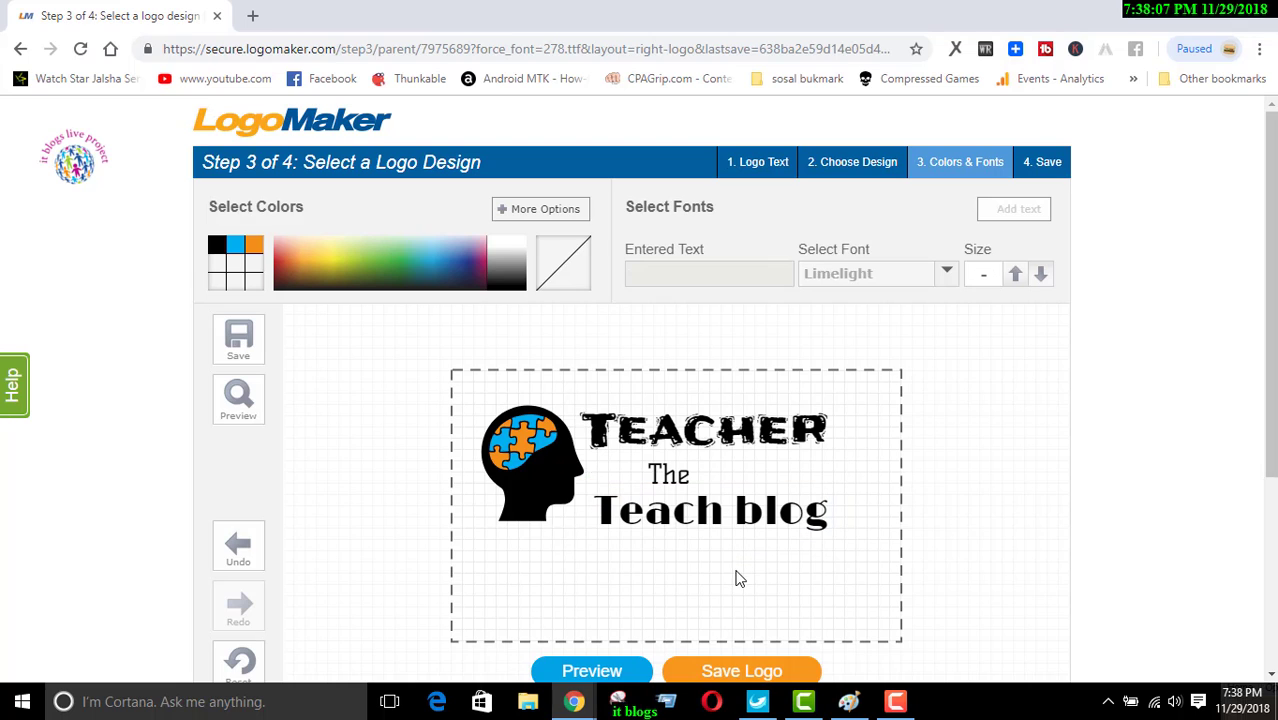
Switch to Snipping Tool and capture a rectangular snip around the head icon and the three text lines of the logo.
{"action": "scroll", "coordinate": [841, 615], "scroll_direction": "down", "scroll_amount": 1}
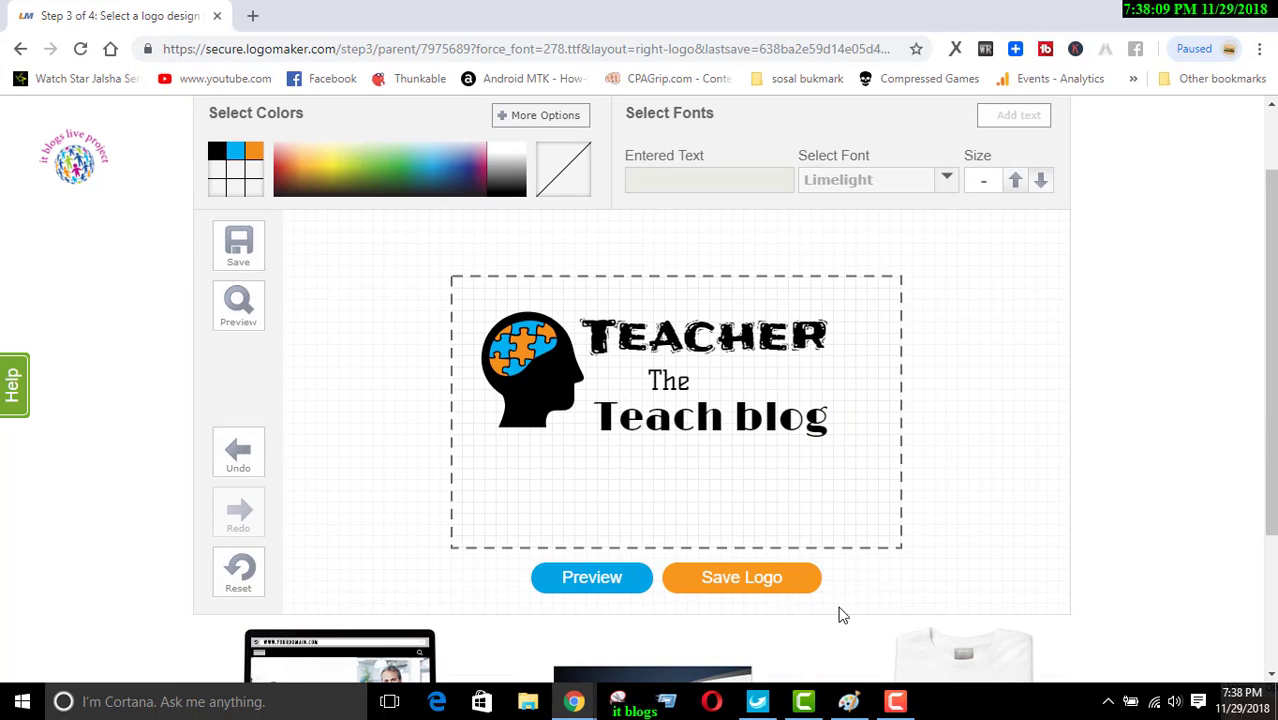
{"action": "left_click", "coordinate": [619, 702]}
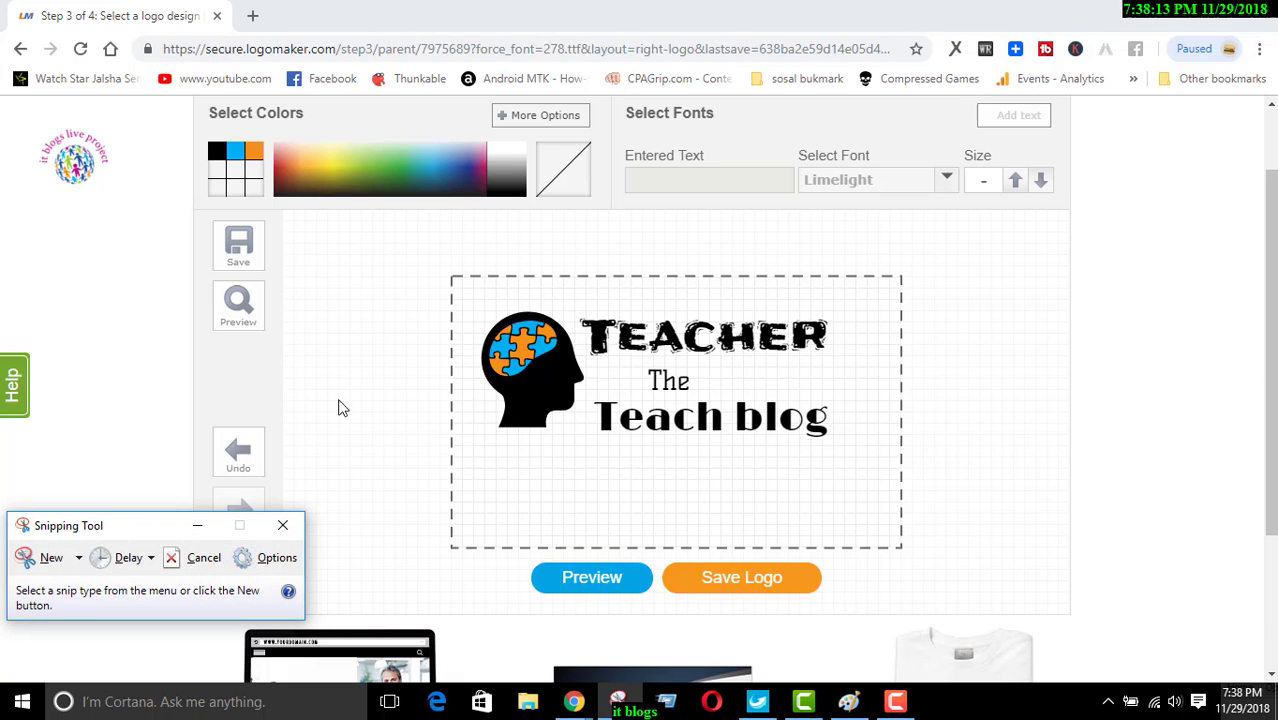
{"action": "left_click", "coordinate": [43, 557]}
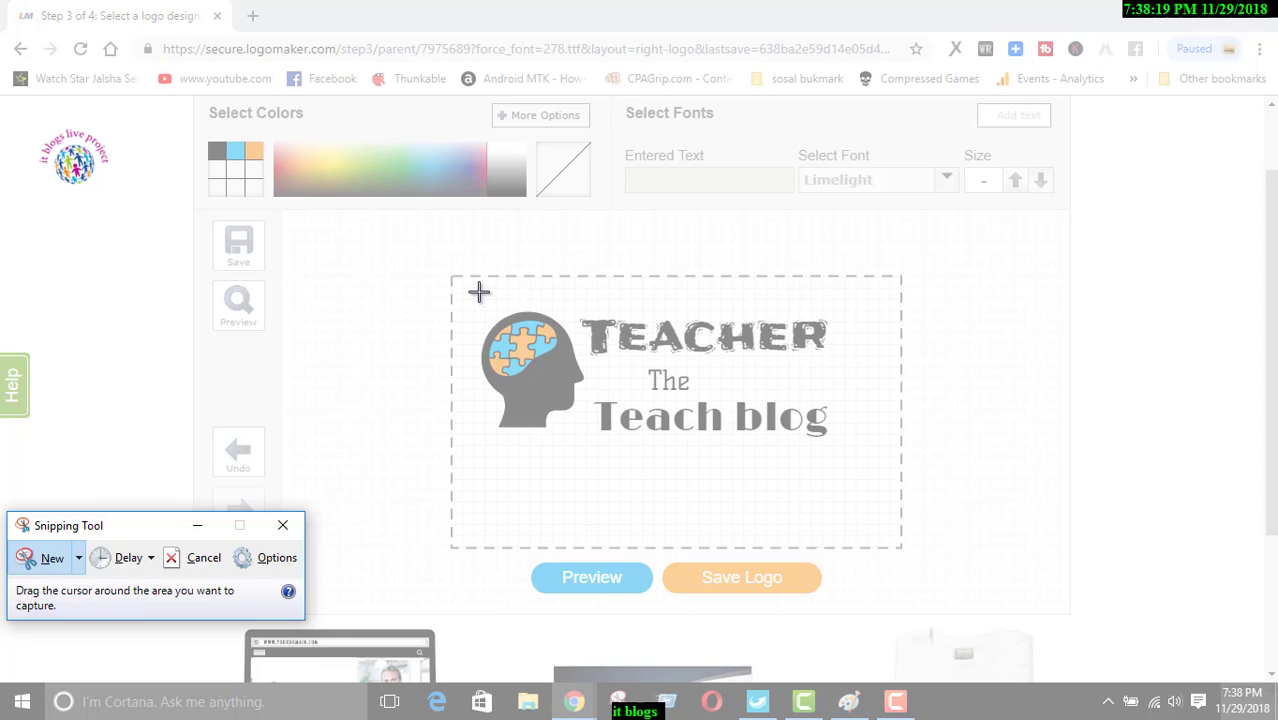
{"action": "left_click_drag", "start_coordinate": [479, 291], "coordinate": [844, 478]}
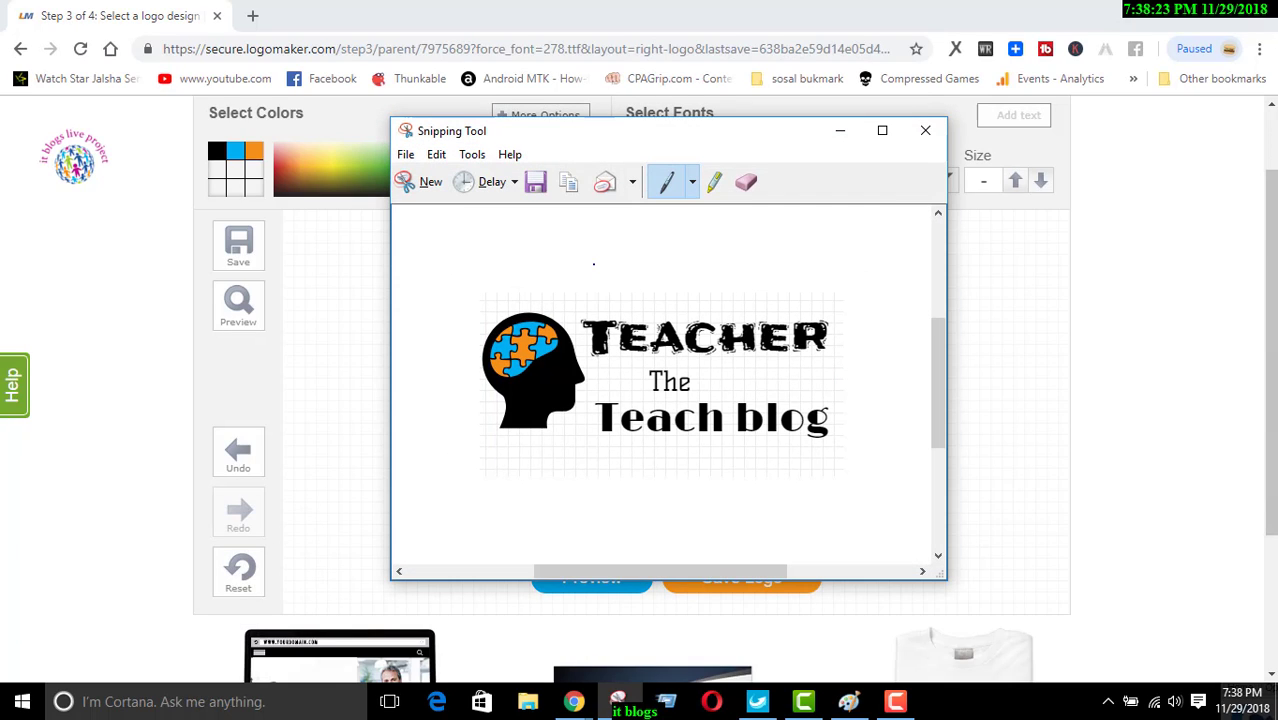
Save the snip as dddd in PNG format in New folder (2) and close Snipping Tool.
{"action": "left_click", "coordinate": [537, 184]}
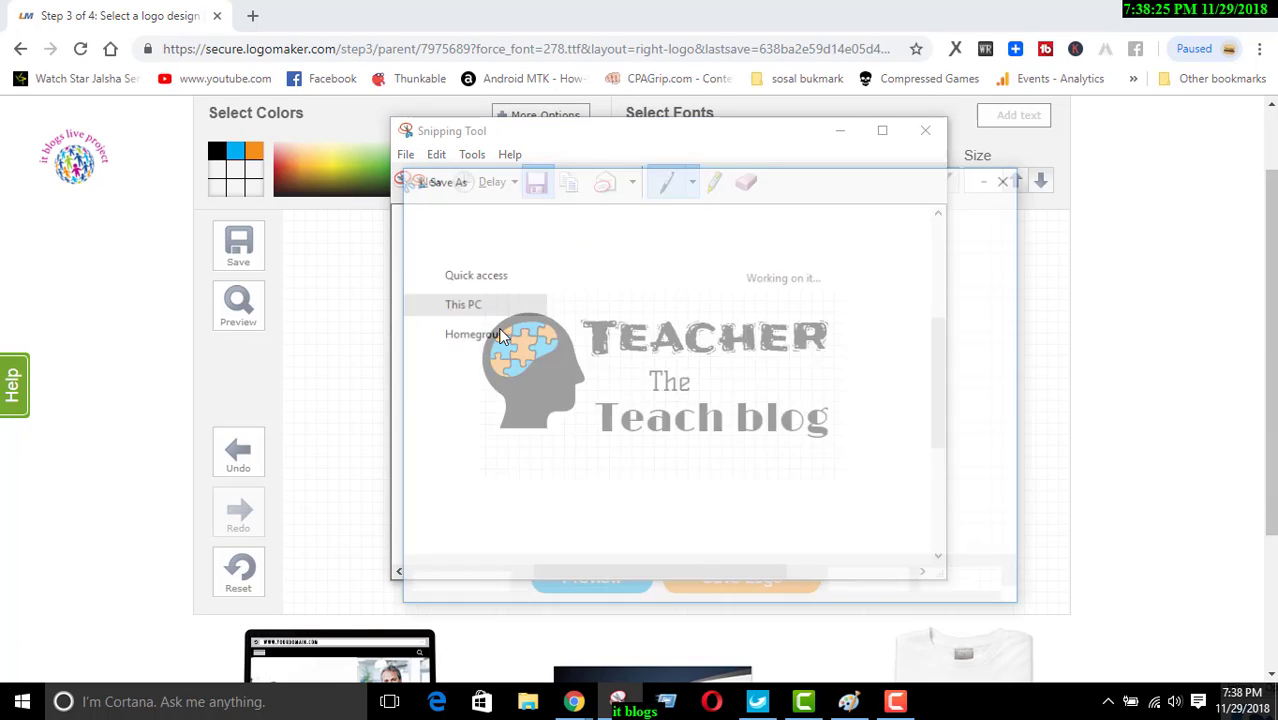
{"action": "type", "text": "dddd"}
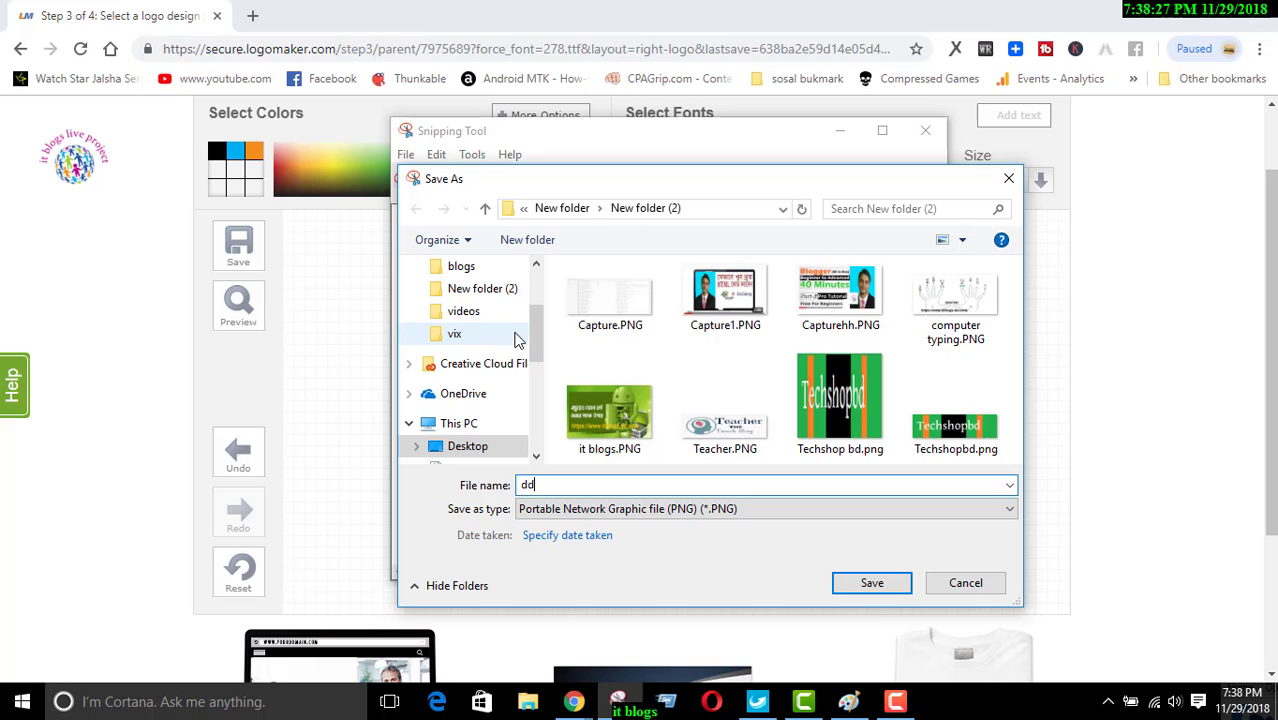
{"action": "left_click", "coordinate": [872, 584]}
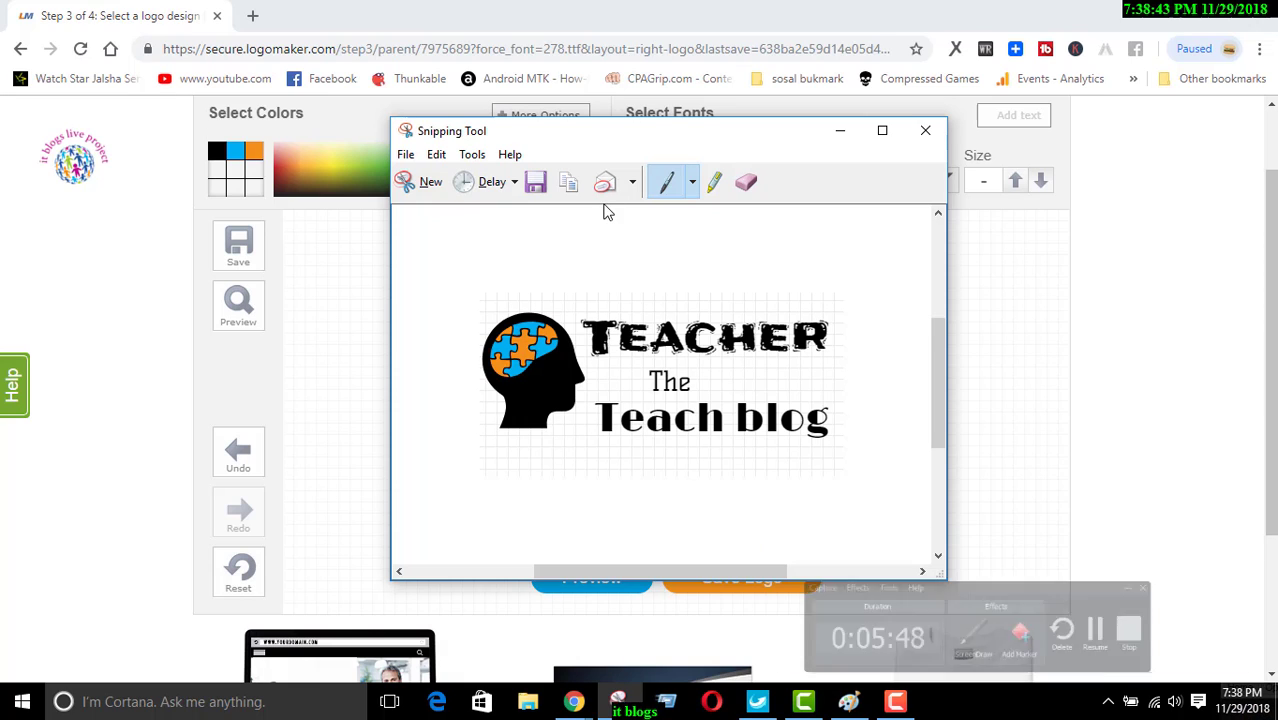
{"action": "left_click", "coordinate": [925, 130]}
Switch to File Explorer and go to New folder (2) inside New folder on the Desktop.
{"action": "left_click", "coordinate": [1166, 12]}
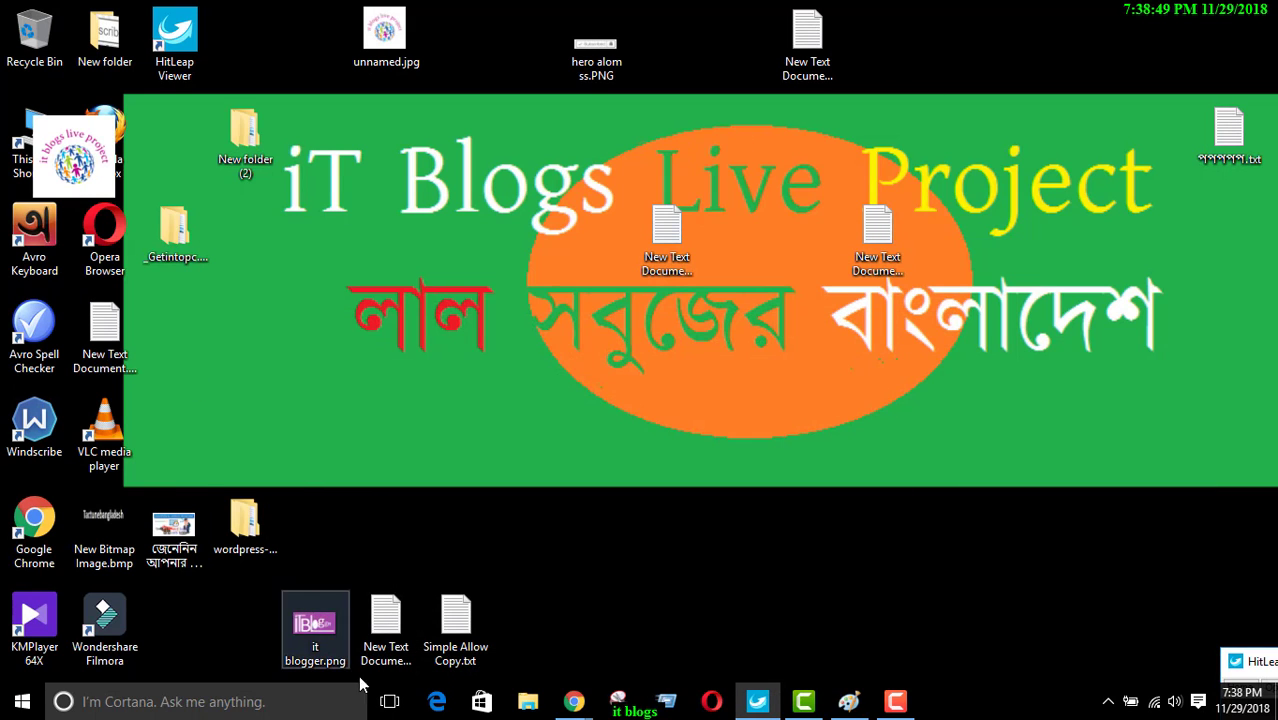
{"action": "left_click", "coordinate": [522, 692]}
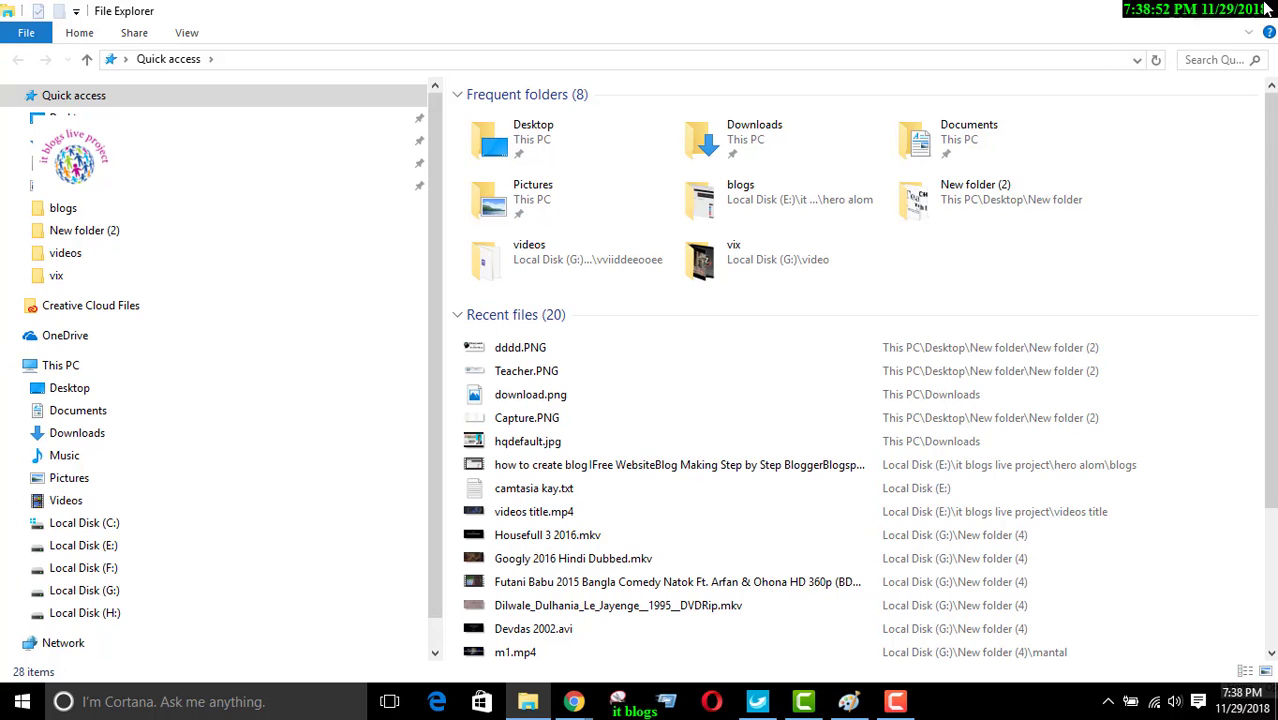
{"action": "left_click", "coordinate": [1266, 8]}
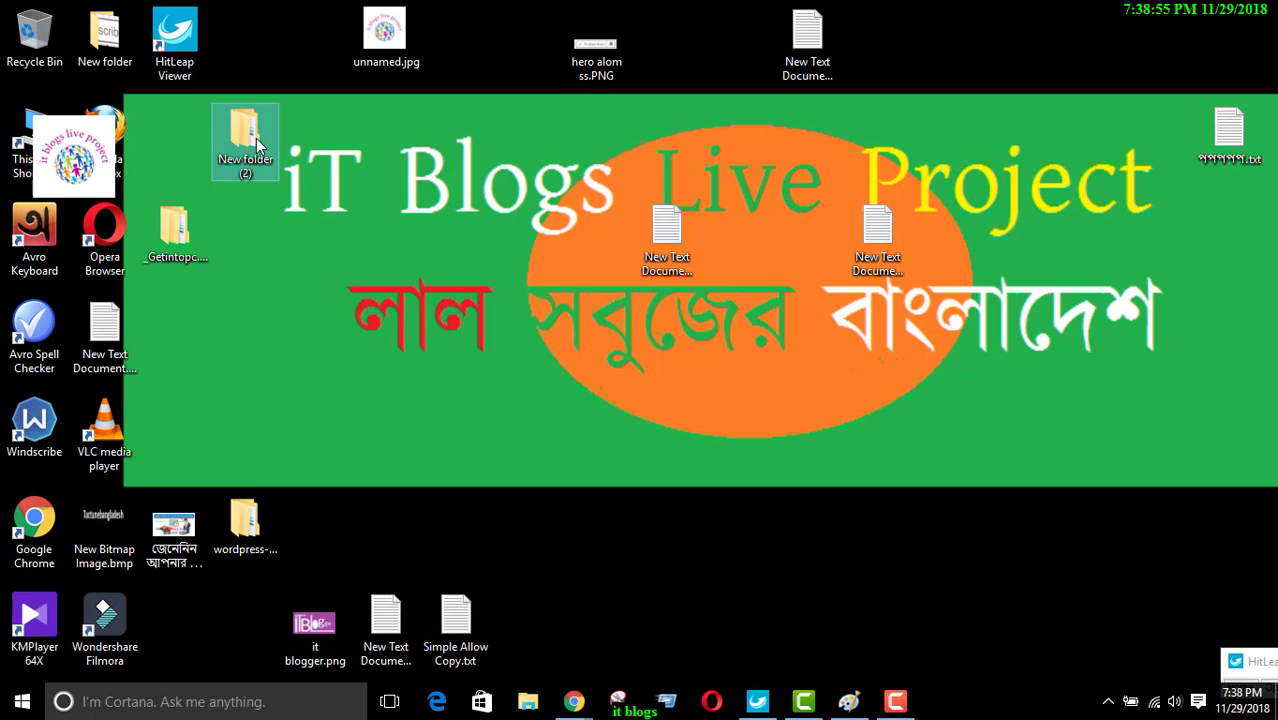
{"action": "double_click", "coordinate": [250, 140]}
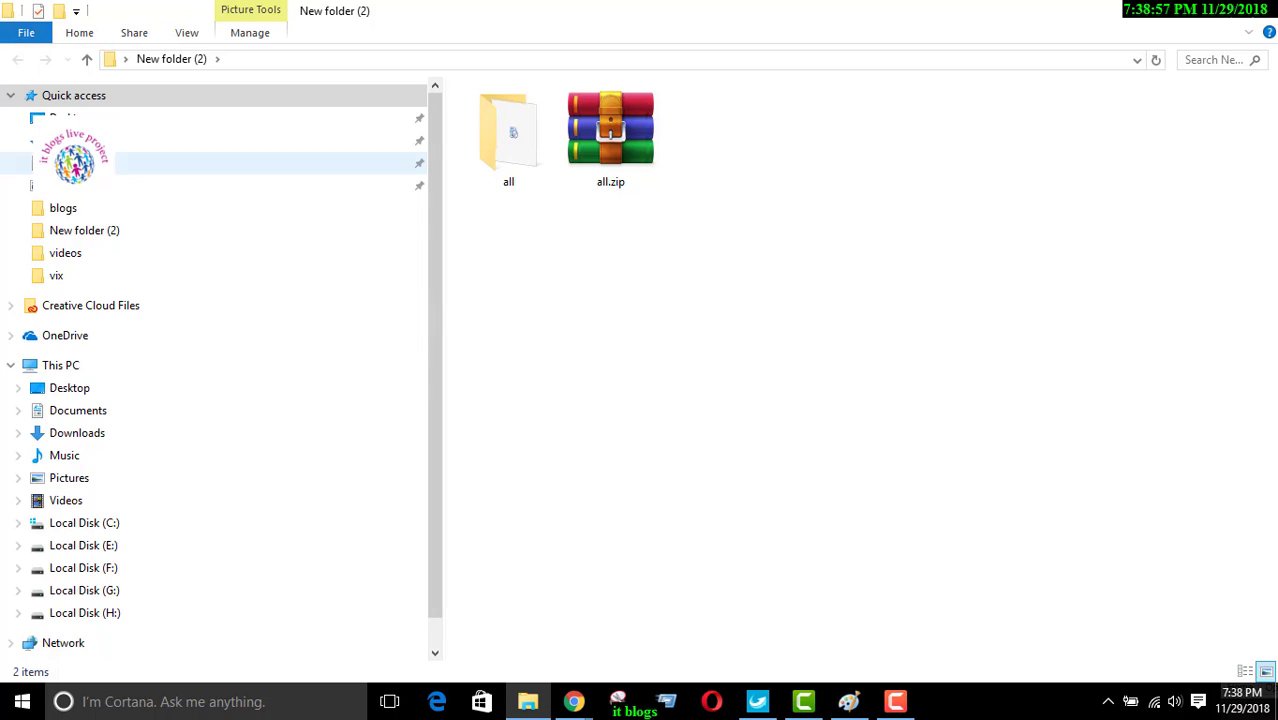
{"action": "left_click", "coordinate": [68, 390]}
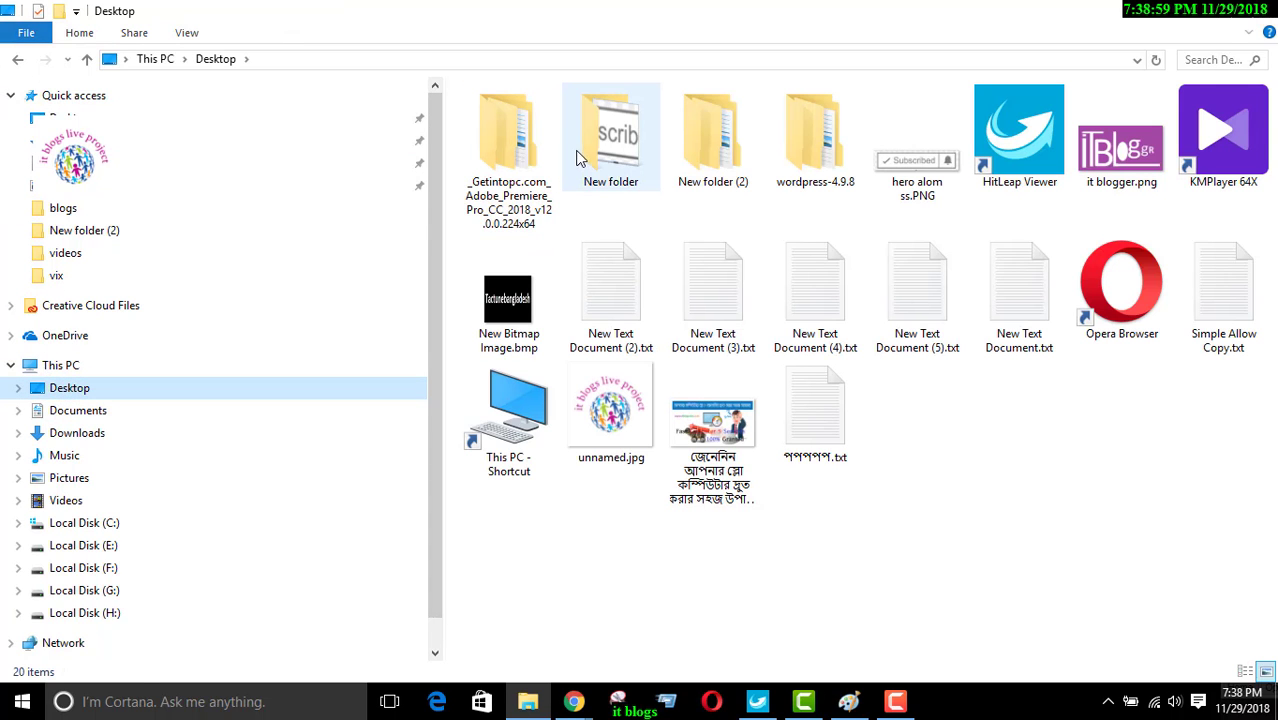
{"action": "double_click", "coordinate": [602, 135]}
{"action": "double_click", "coordinate": [508, 135]}
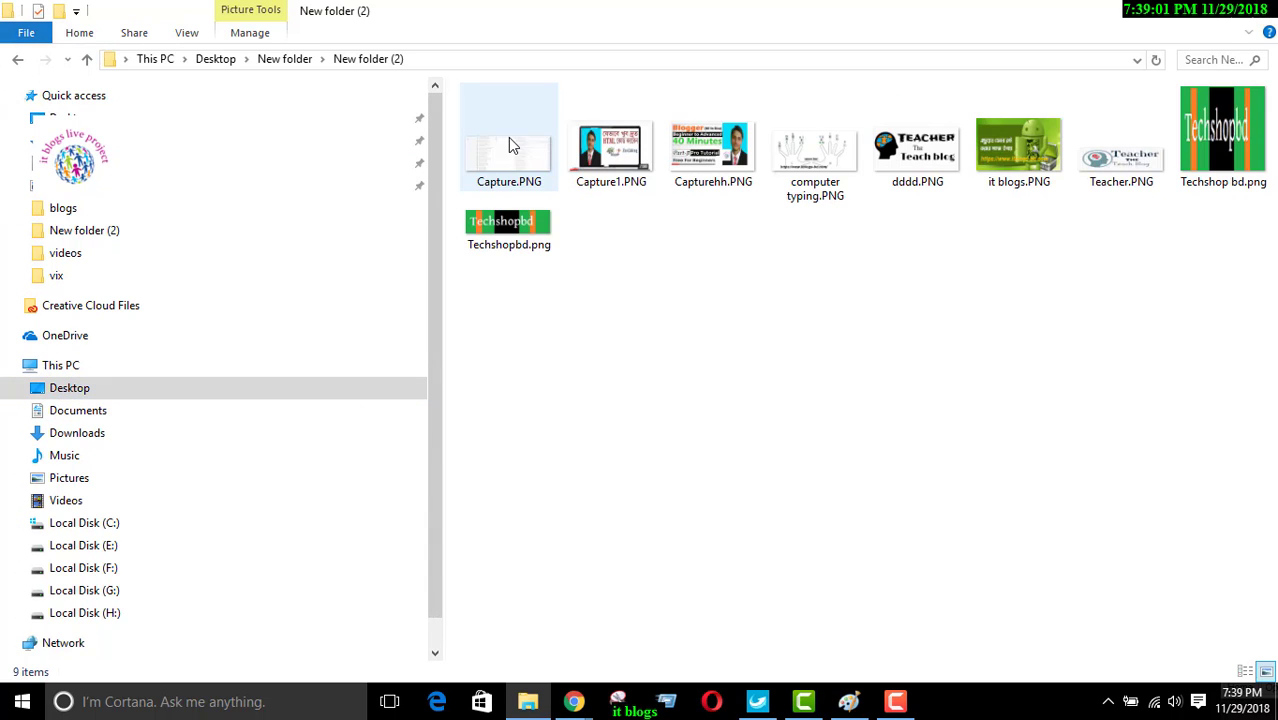
Open dddd.PNG for editing in Paint.
{"action": "left_click", "coordinate": [910, 158]}
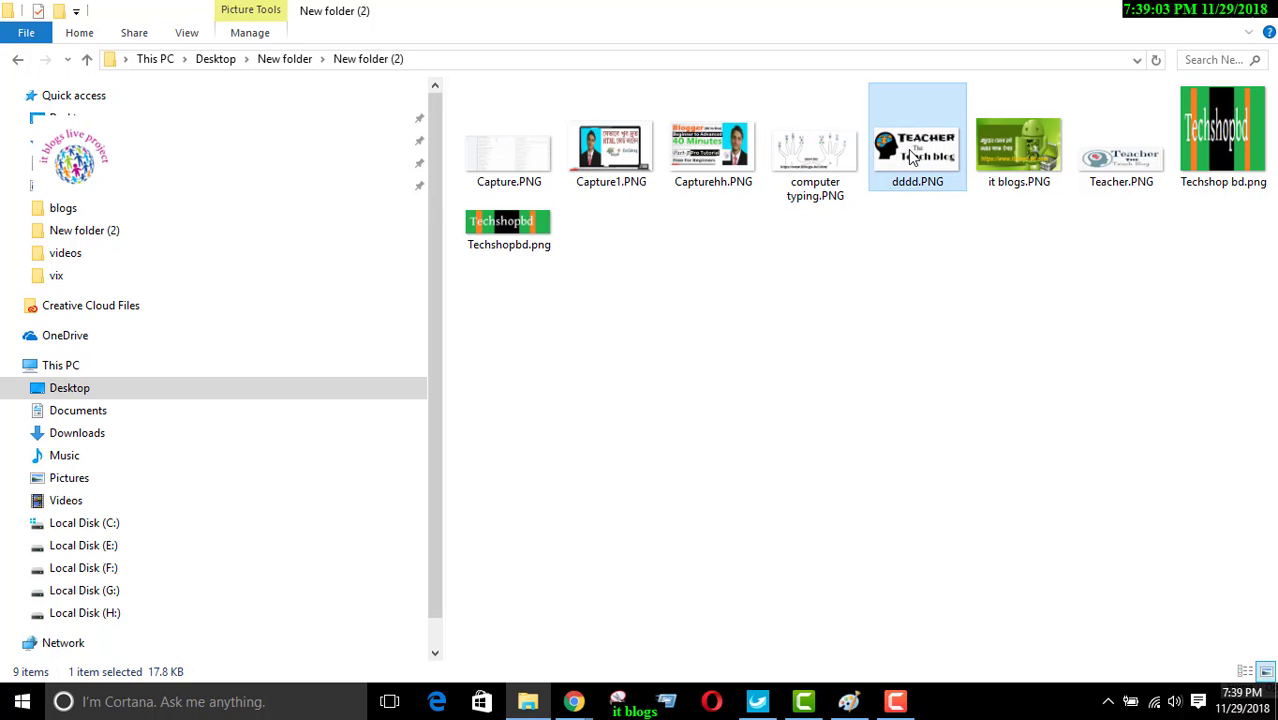
{"action": "right_click", "coordinate": [909, 152]}
{"action": "left_click", "coordinate": [952, 207]}
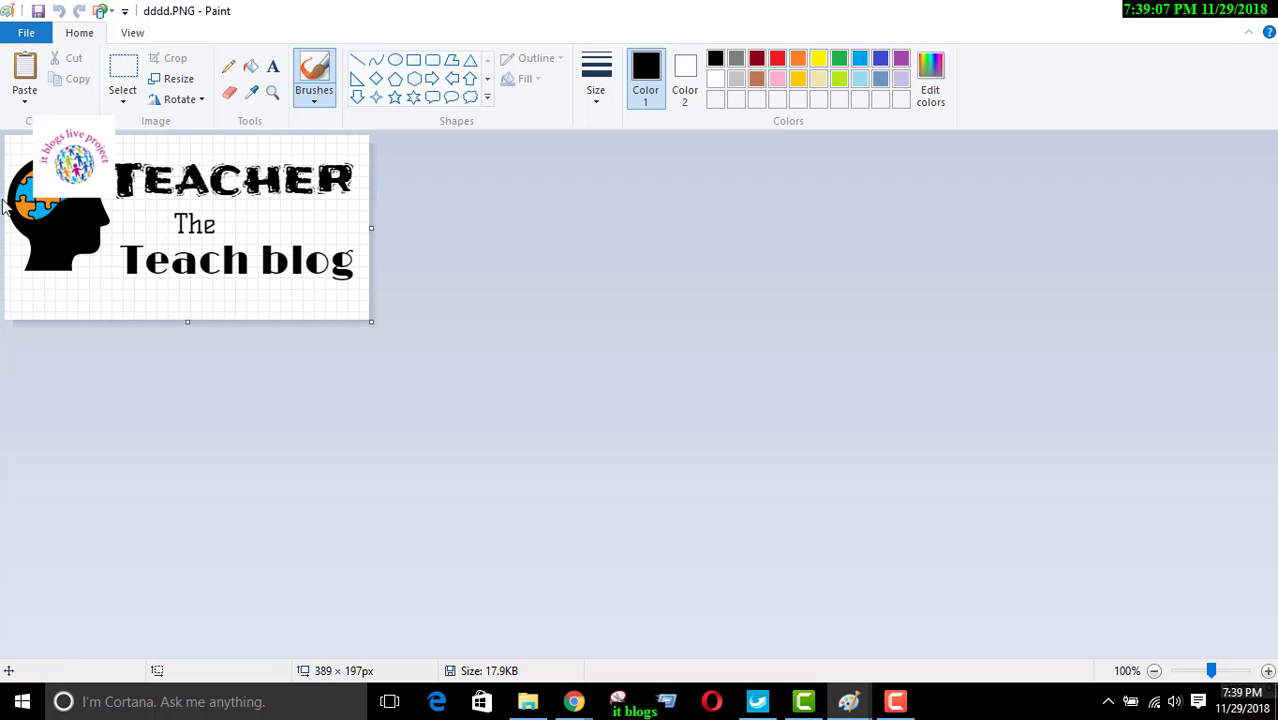
Resize the logo image to 550 × 150 pixels with the aspect ratio unlocked.
{"action": "left_click", "coordinate": [178, 80]}
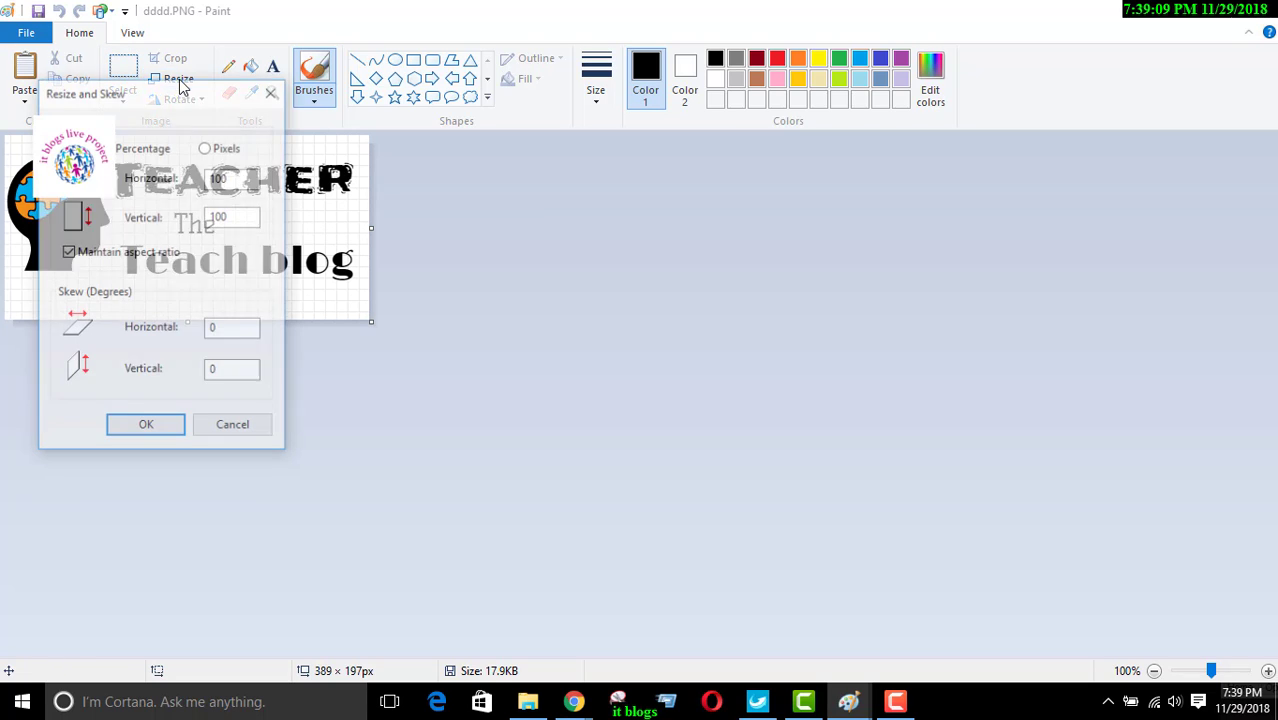
{"action": "left_click", "coordinate": [206, 148]}
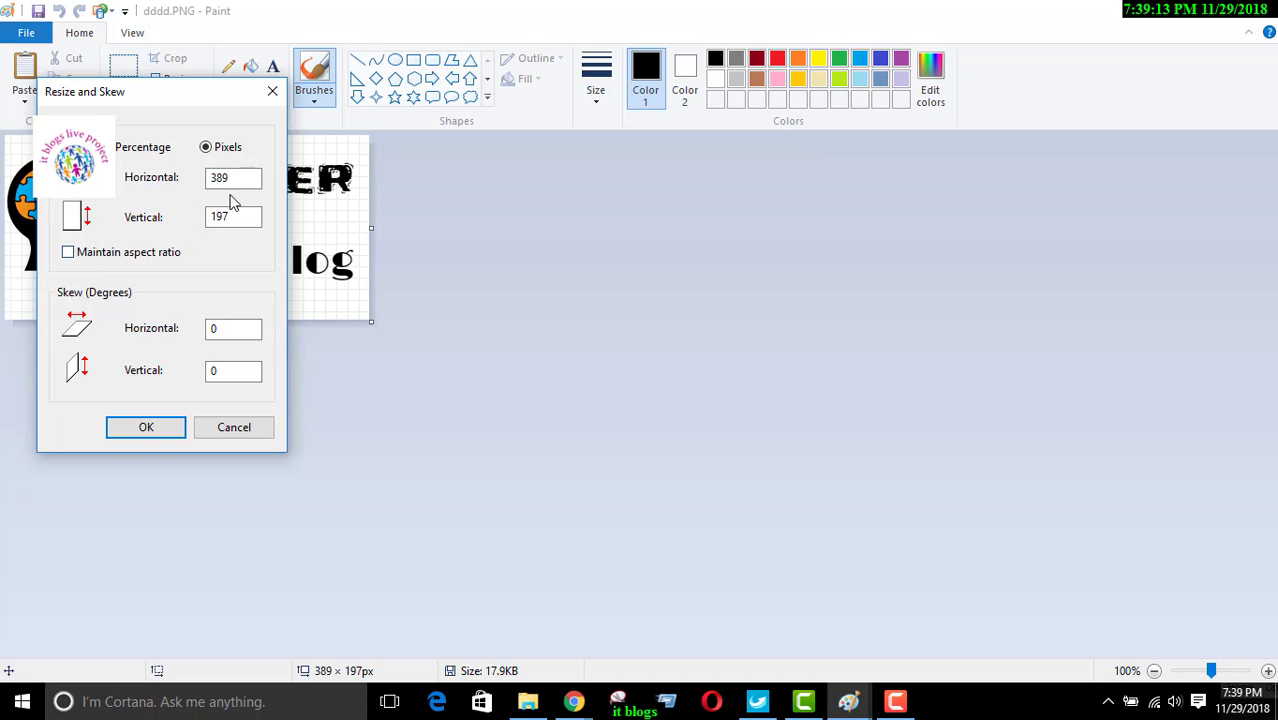
{"action": "left_click_drag", "start_coordinate": [251, 177], "coordinate": [200, 181]}
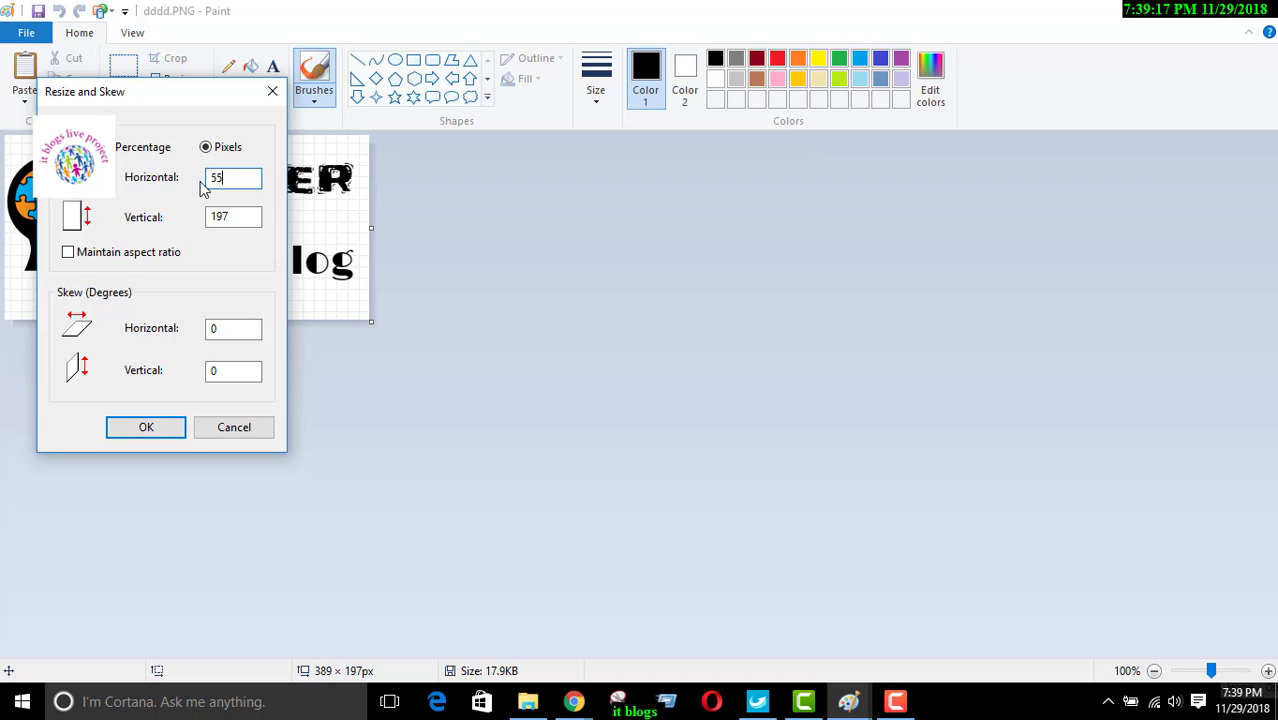
{"action": "double_click", "coordinate": [215, 212]}
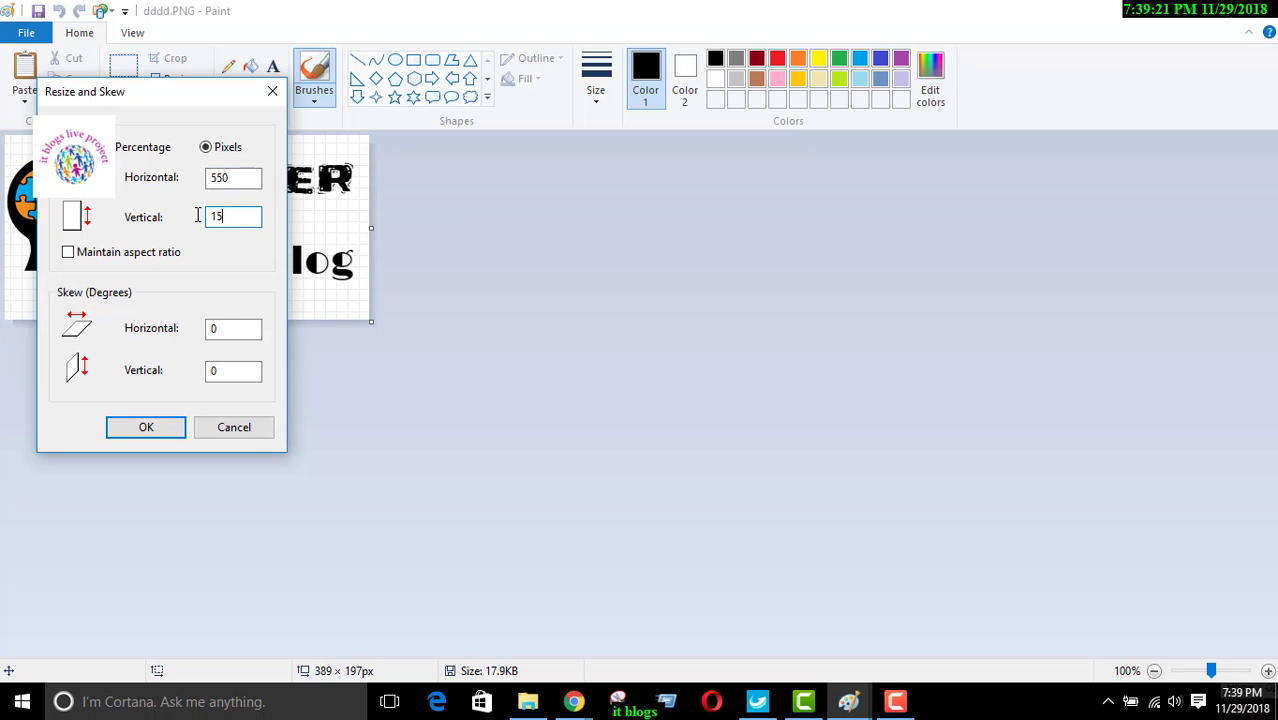
{"action": "left_click", "coordinate": [145, 424]}
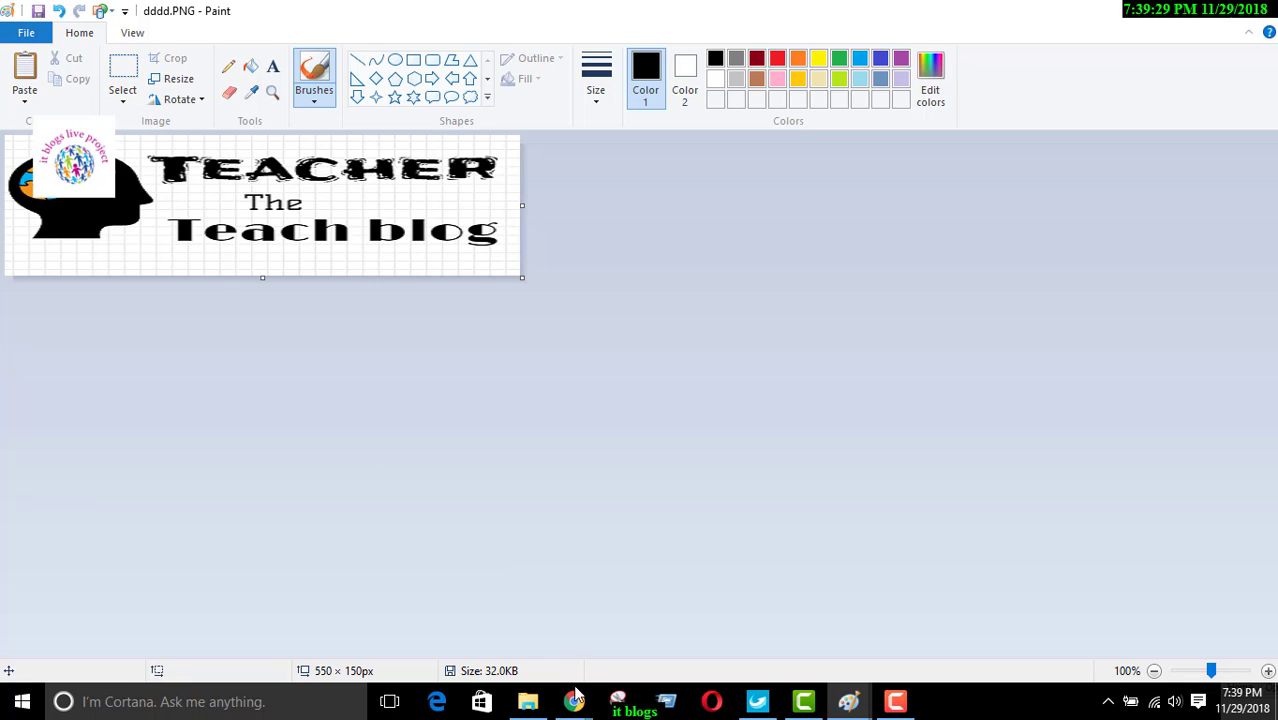
Switch to the Teacher blog's layout in Blogger in Chrome and open the Logo header gadget's settings.
{"action": "mouse_move", "coordinate": [565, 680]}
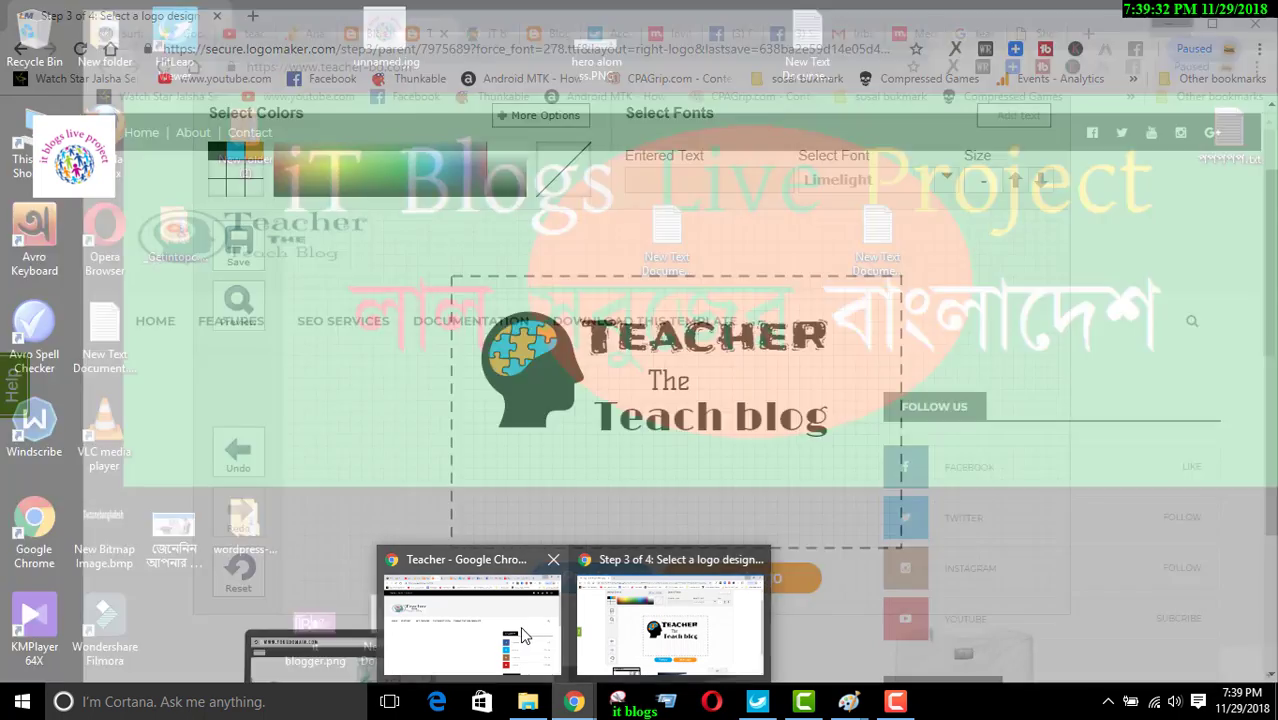
{"action": "left_click", "coordinate": [521, 636]}
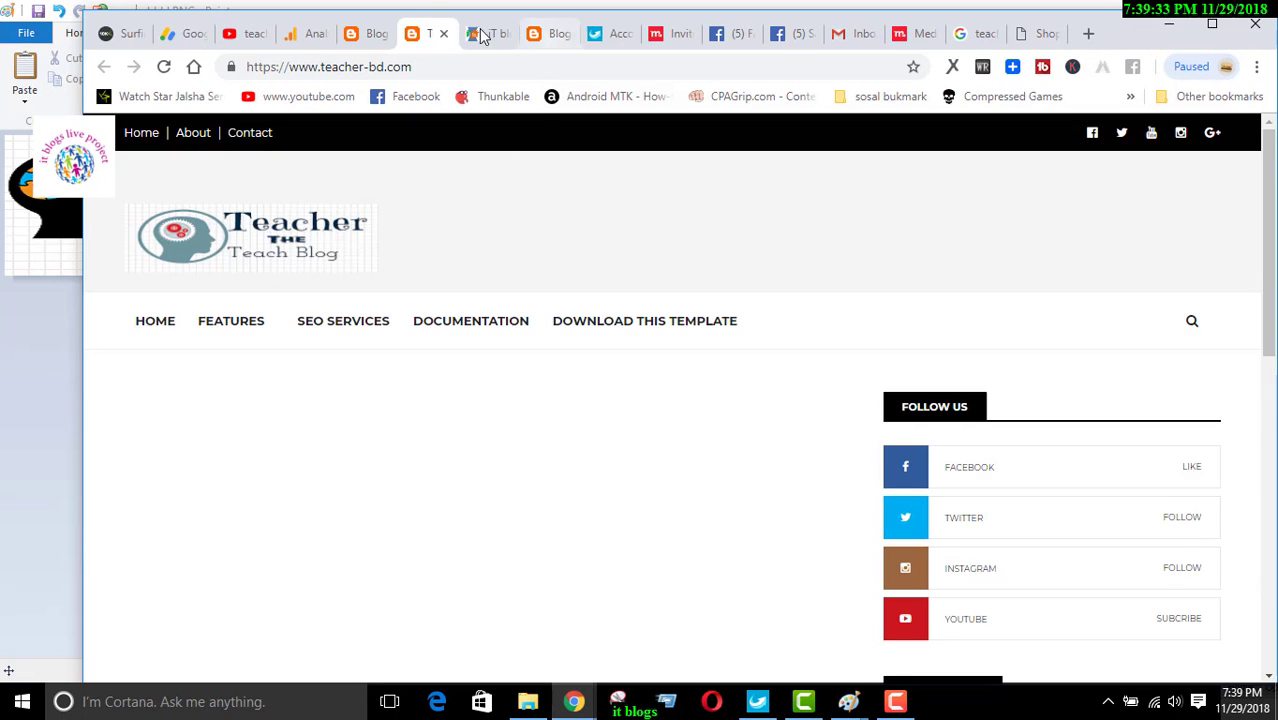
{"action": "left_click", "coordinate": [368, 33]}
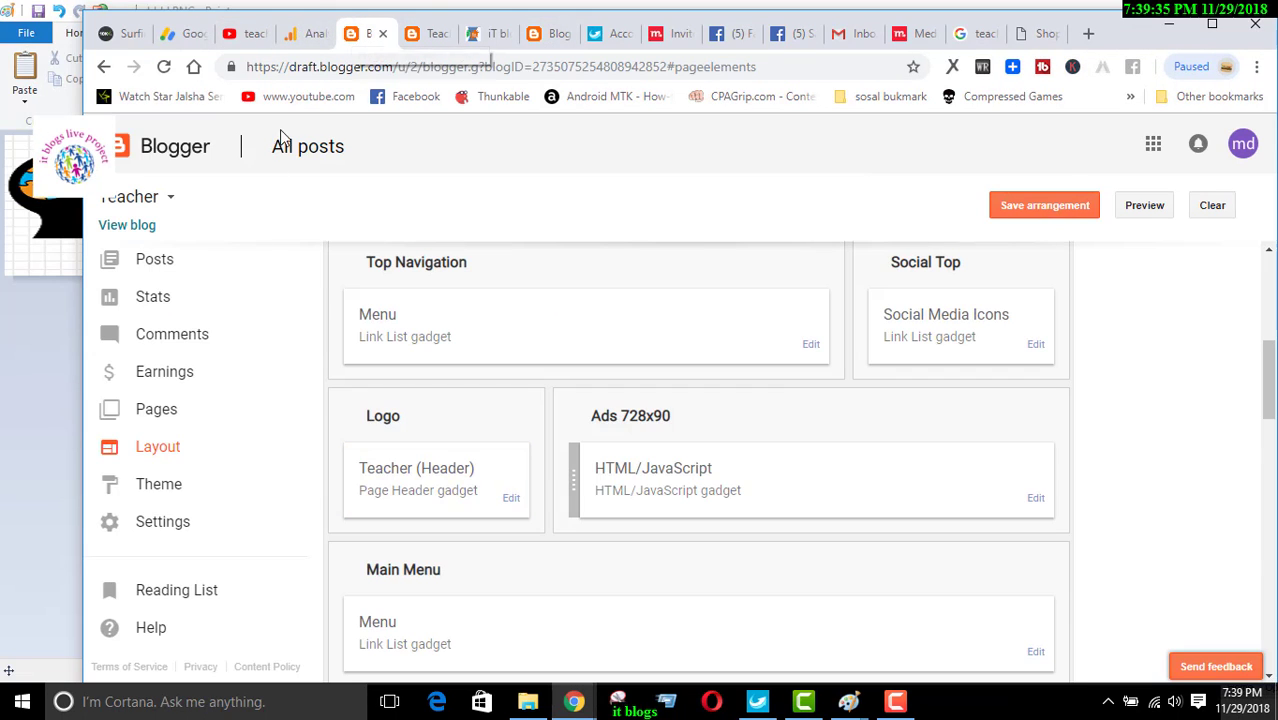
{"action": "left_click", "coordinate": [512, 499]}
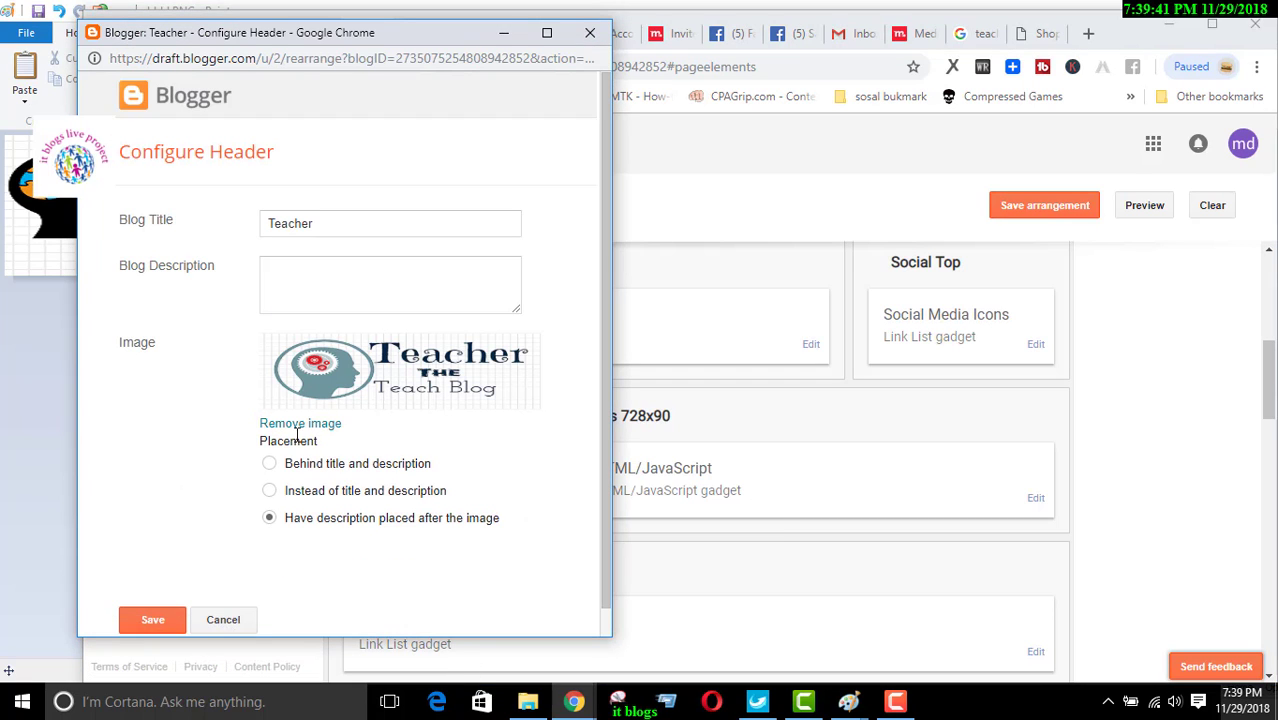
Replace the current header image with dddd.PNG from the computer and save the header settings.
{"action": "left_click", "coordinate": [296, 428]}
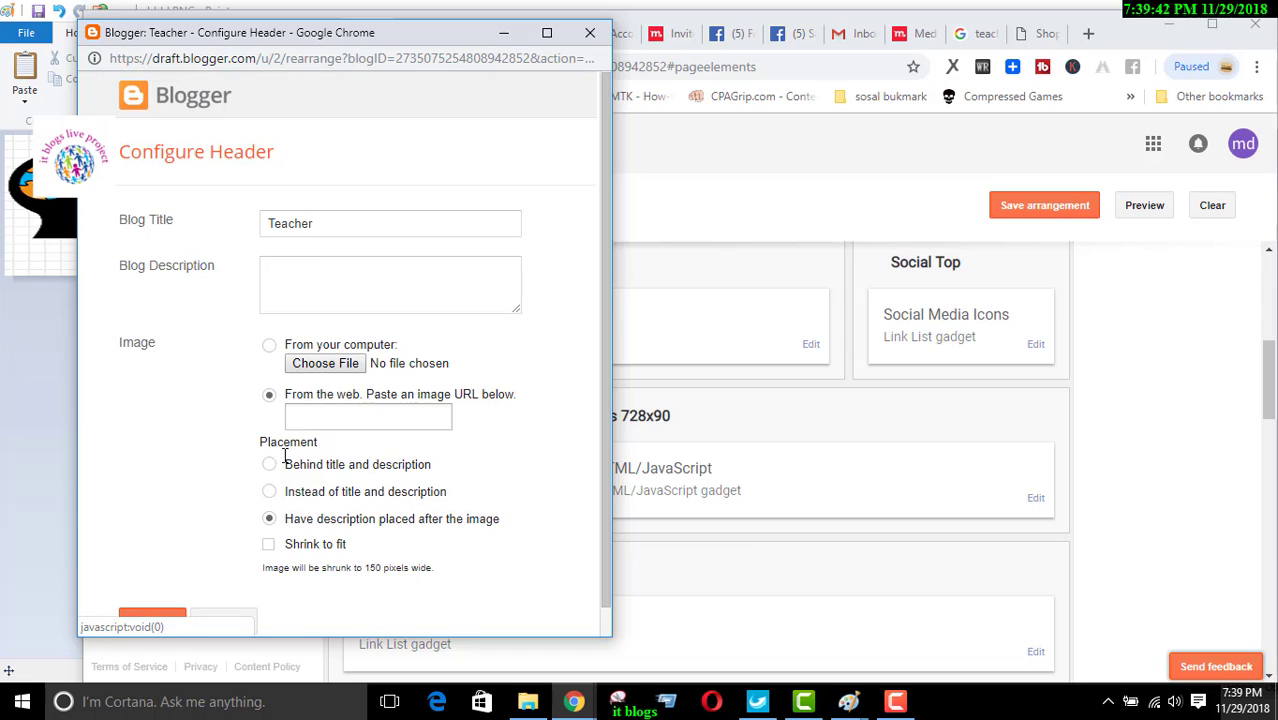
{"action": "left_click", "coordinate": [307, 368]}
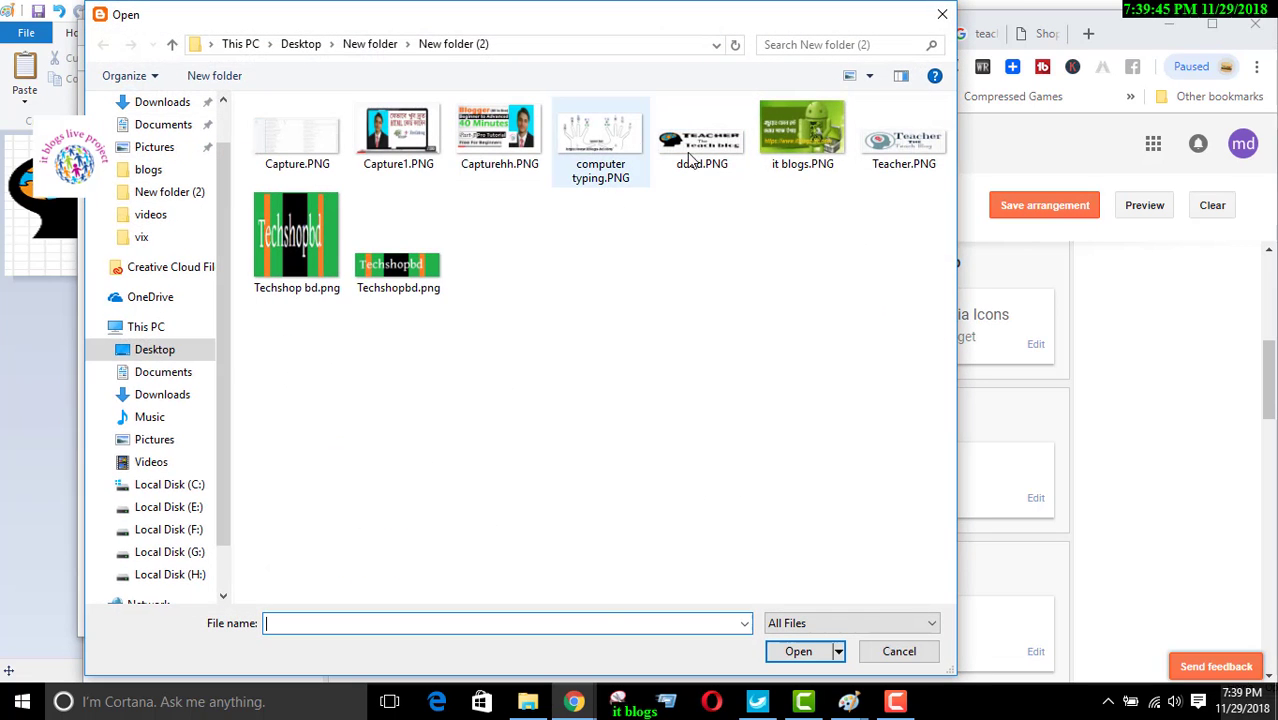
{"action": "left_click", "coordinate": [705, 156]}
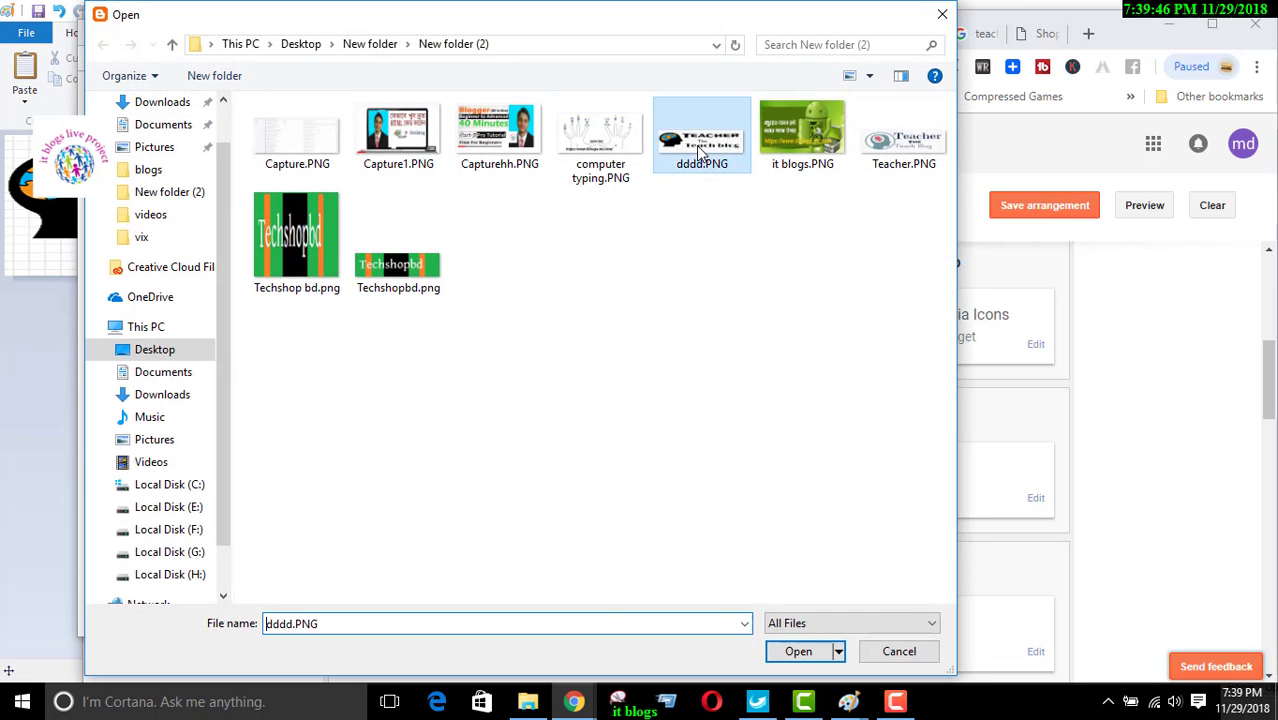
{"action": "left_click", "coordinate": [795, 651]}
{"action": "scroll", "coordinate": [452, 432], "scroll_direction": "down", "scroll_amount": 2}
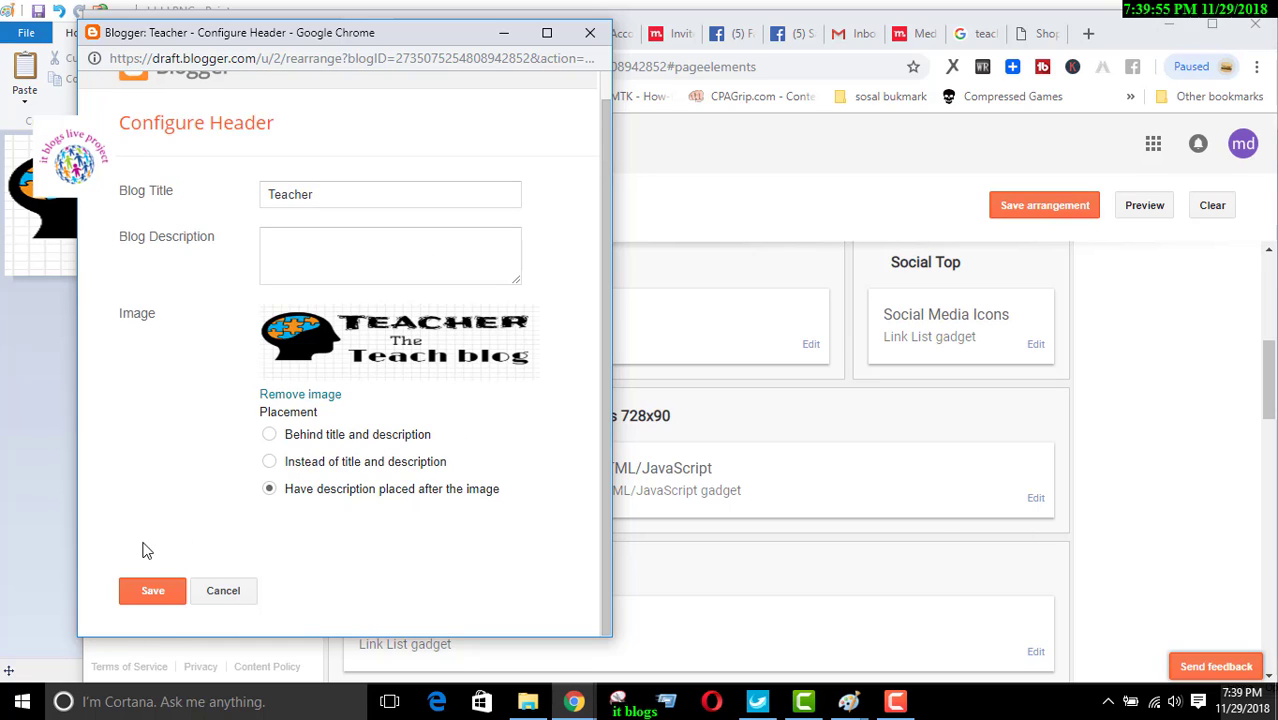
{"action": "left_click", "coordinate": [148, 595]}
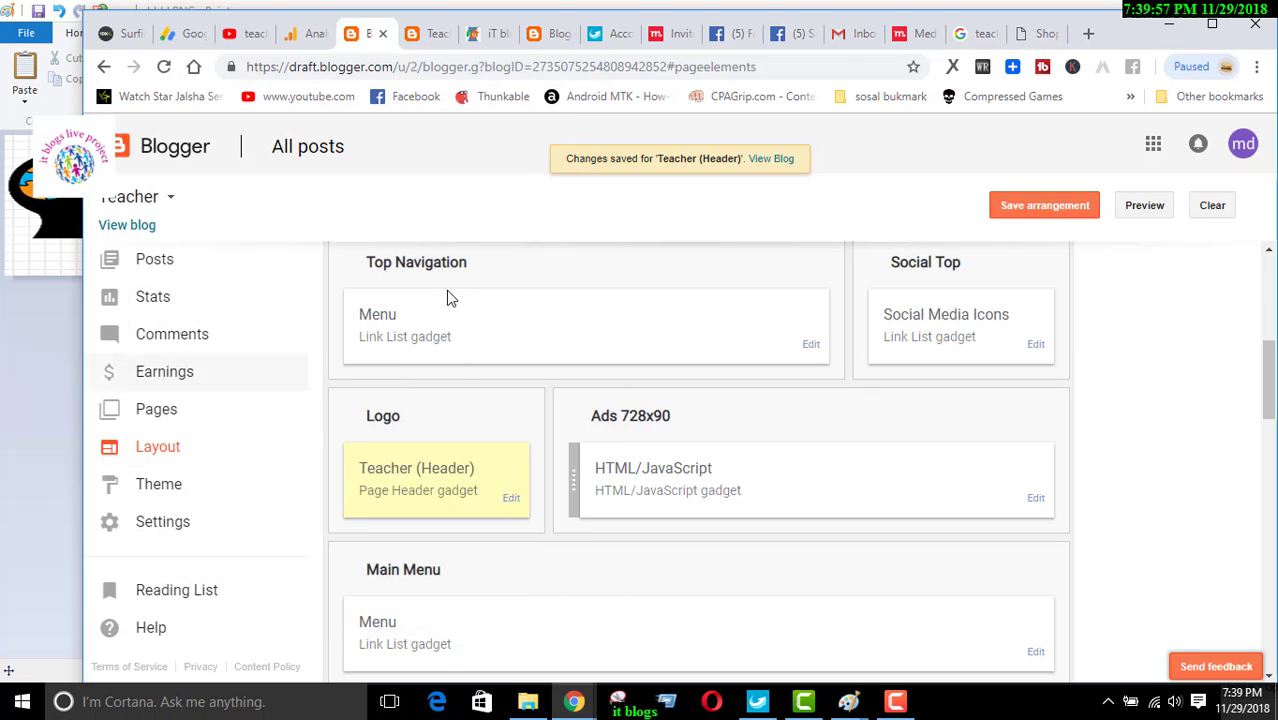
View the live Teacher blog and reload the page to check the logo in its header.
{"action": "left_click", "coordinate": [771, 158]}
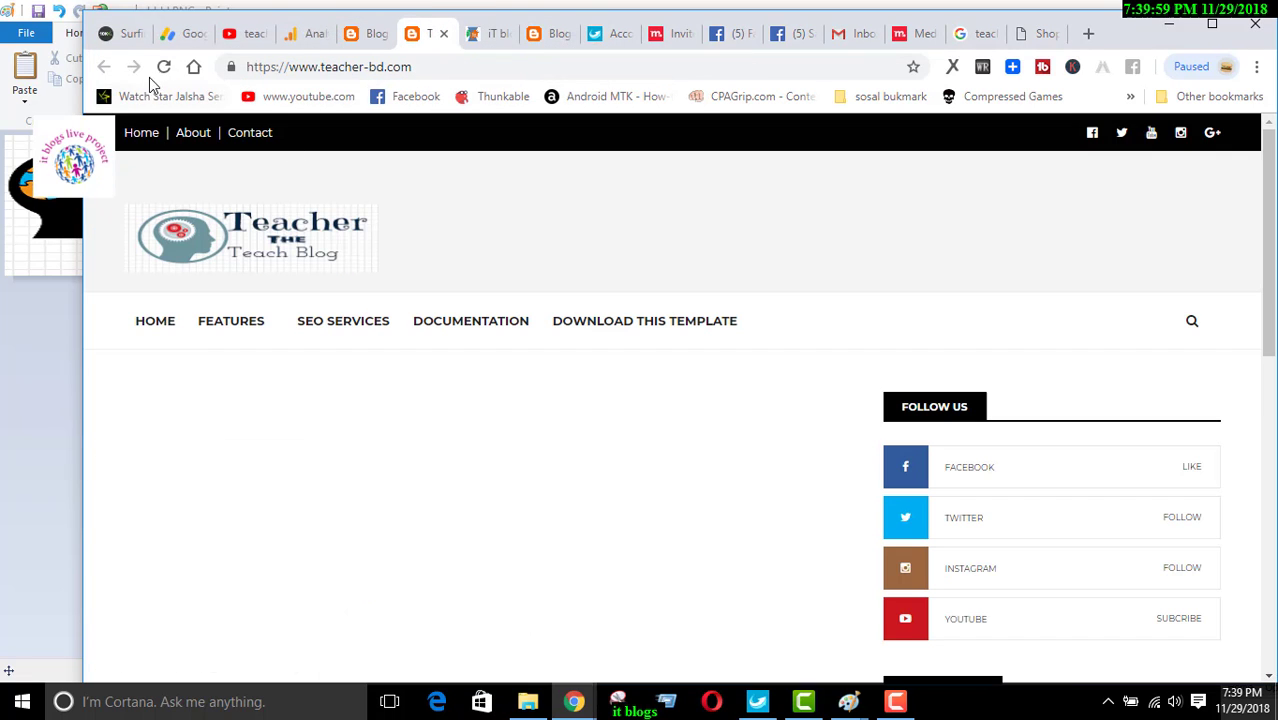
{"action": "left_click", "coordinate": [163, 70]}
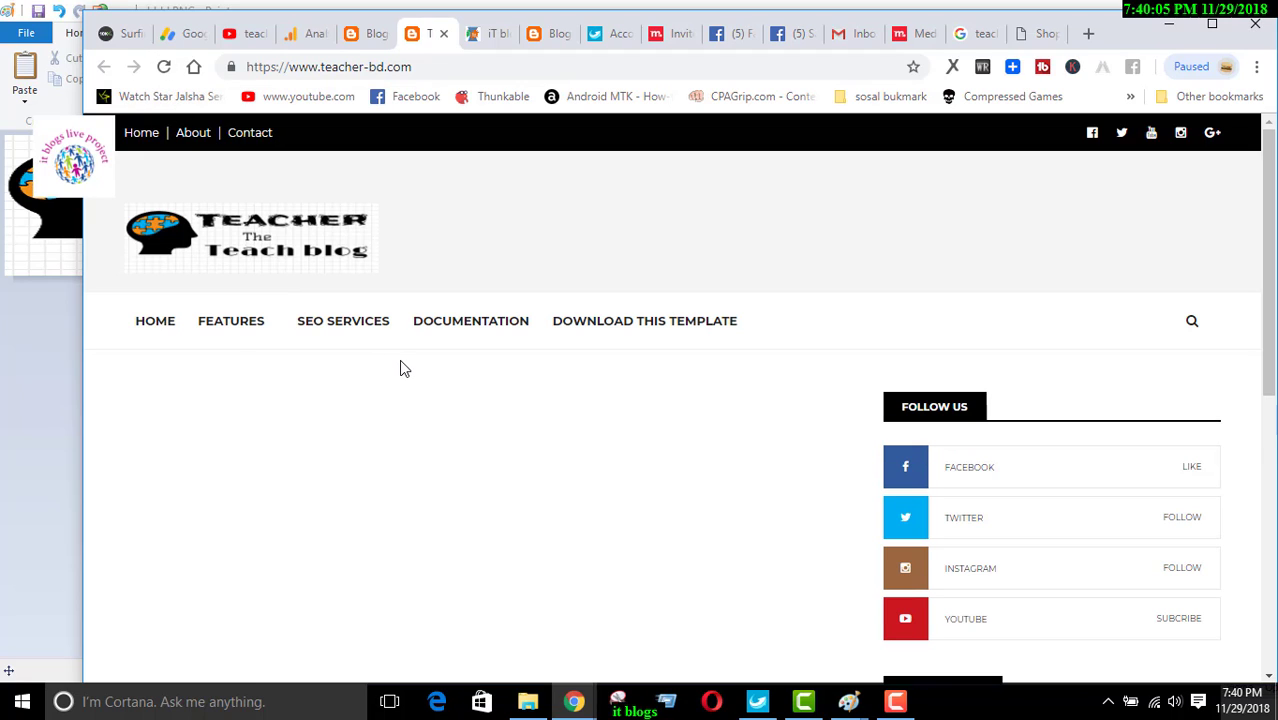
{"action": "left_click", "coordinate": [165, 67]}
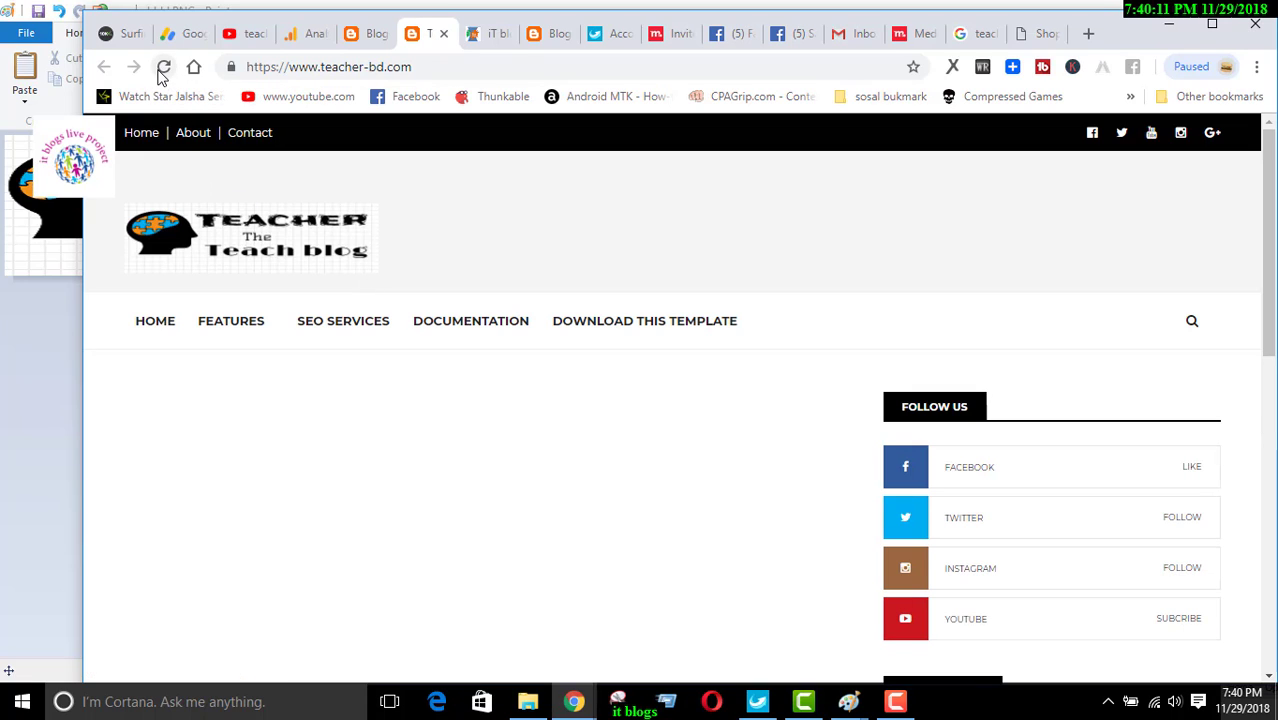
{"action": "left_click", "coordinate": [165, 68]}
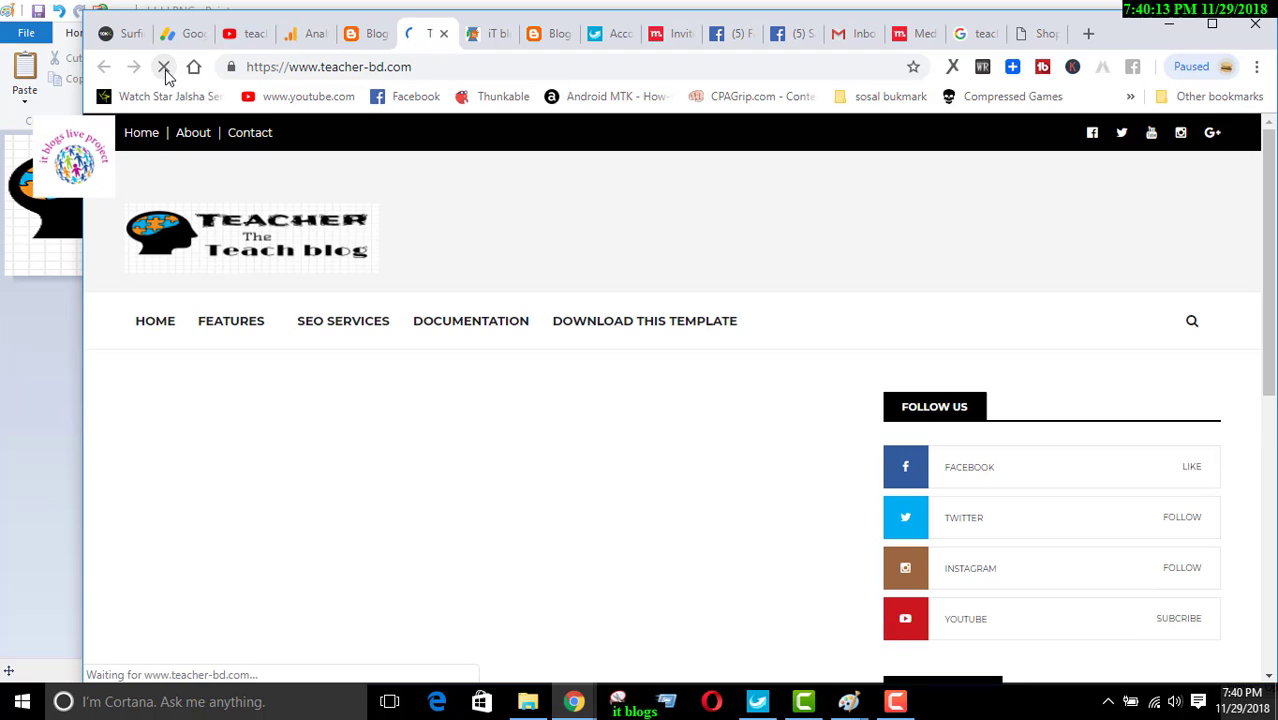